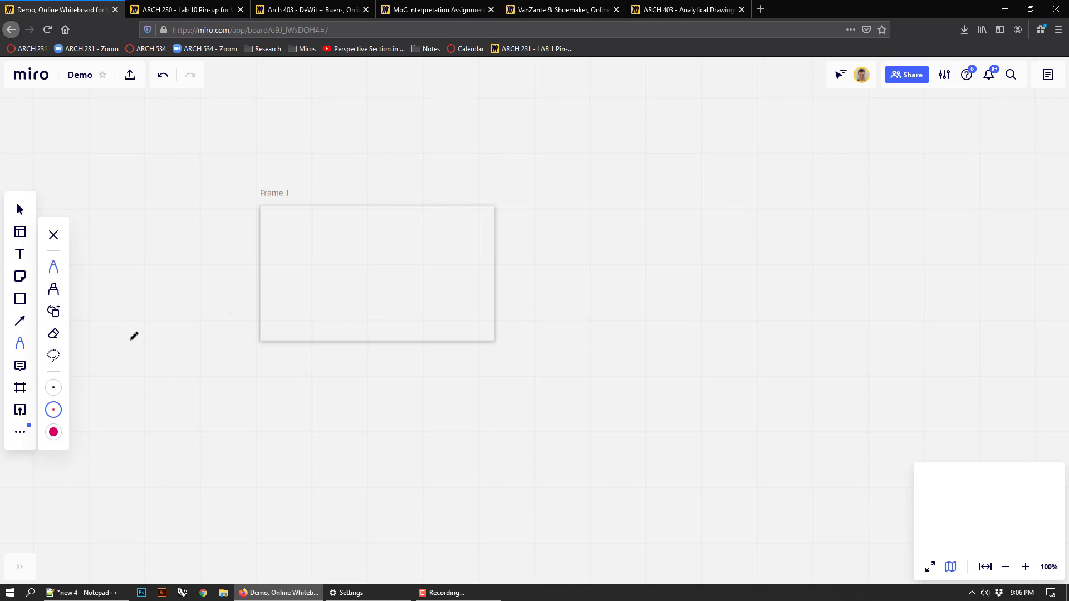
Step: Draw three red freehand pen strokes around Frame 1: a loop at its lower-left corner, a line across it, and one along its right edge
mouse_move(244, 319)
left_mouse_down()
mouse_move(284, 336)
mouse_move(231, 361)
left_mouse_up()
left_click_drag(222, 252, 438, 222)
left_click_drag(498, 185, 488, 369)
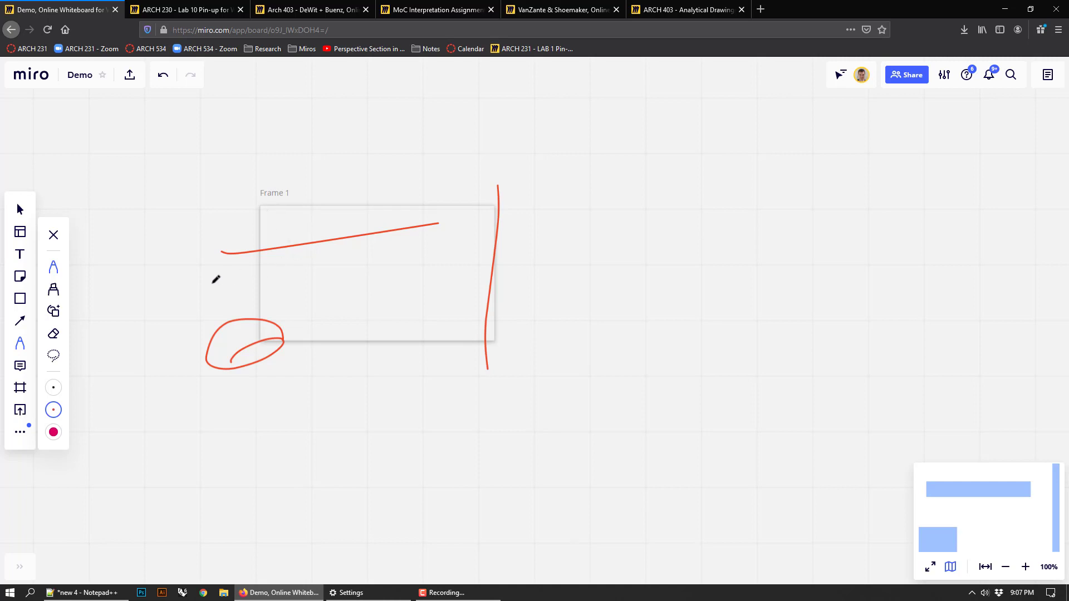
left_click(20, 365)
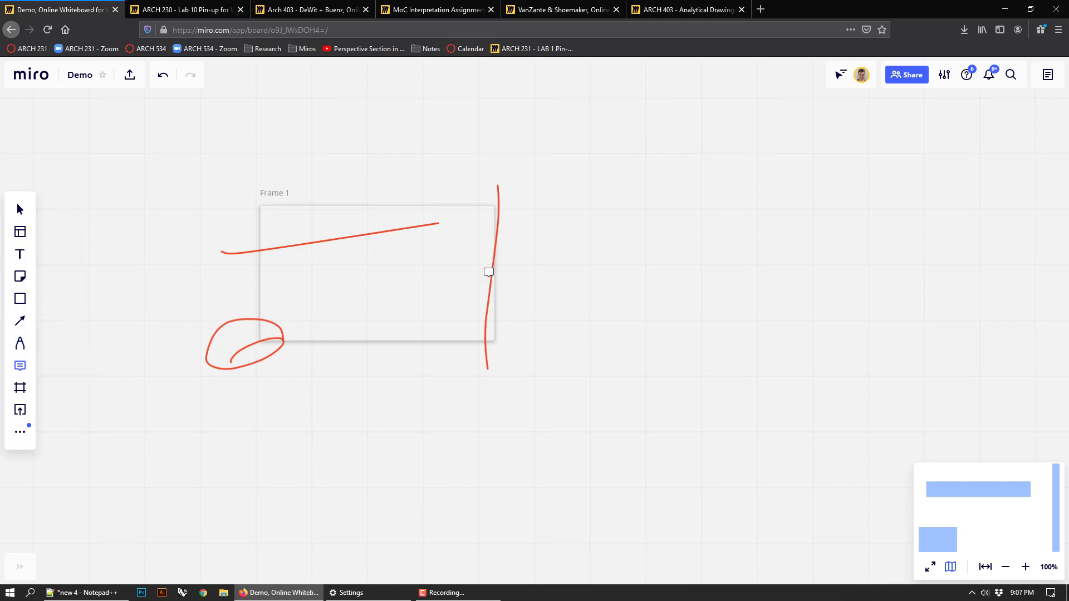
left_click(537, 273)
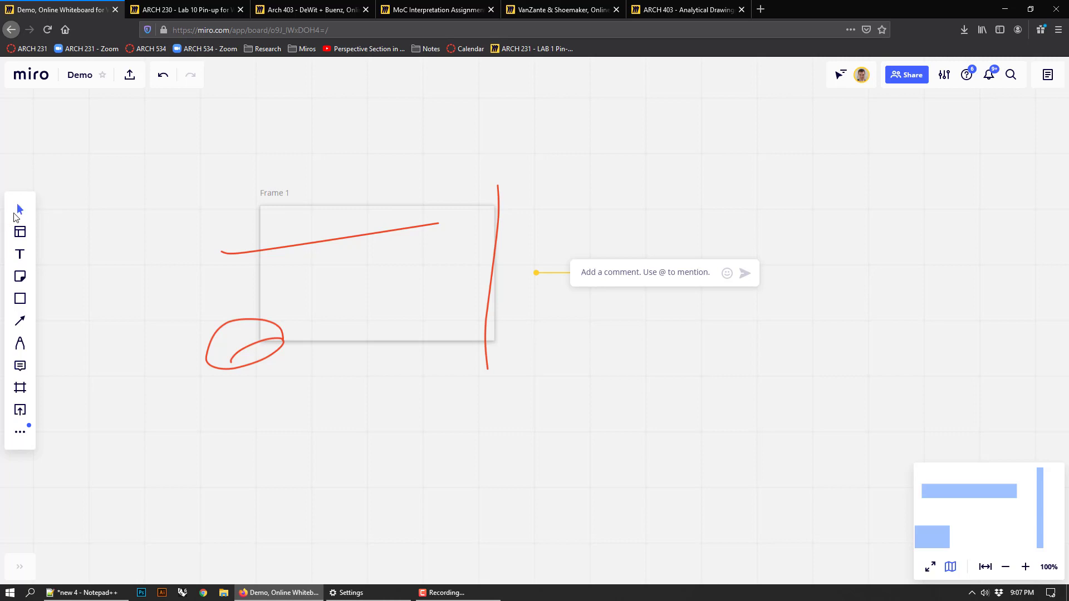
key("Escape")
Step: Add a yellow sticky note reading "Text" to the right of Frame 1 and shift it up, closer to the frame
left_click(20, 277)
left_click_drag(540, 274, 651, 377)
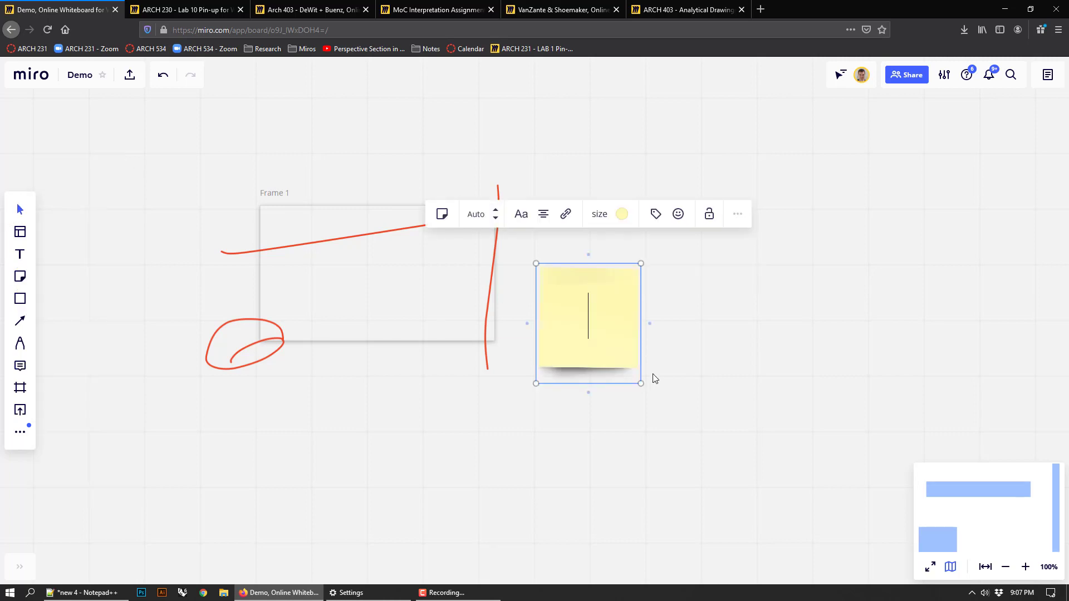
type("Text")
left_click(736, 346)
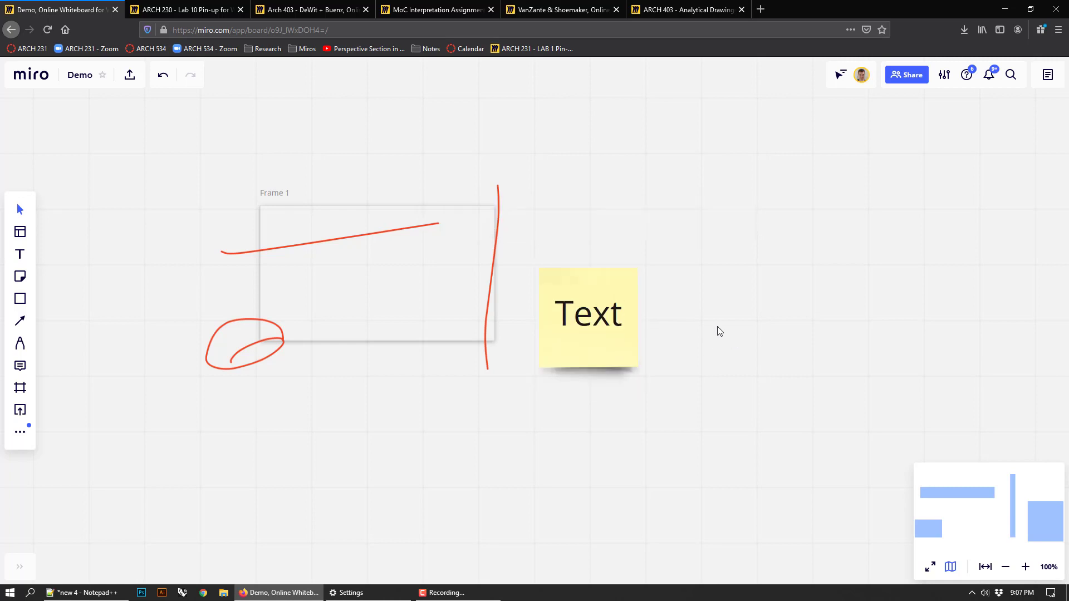
left_click_drag(627, 358, 563, 279)
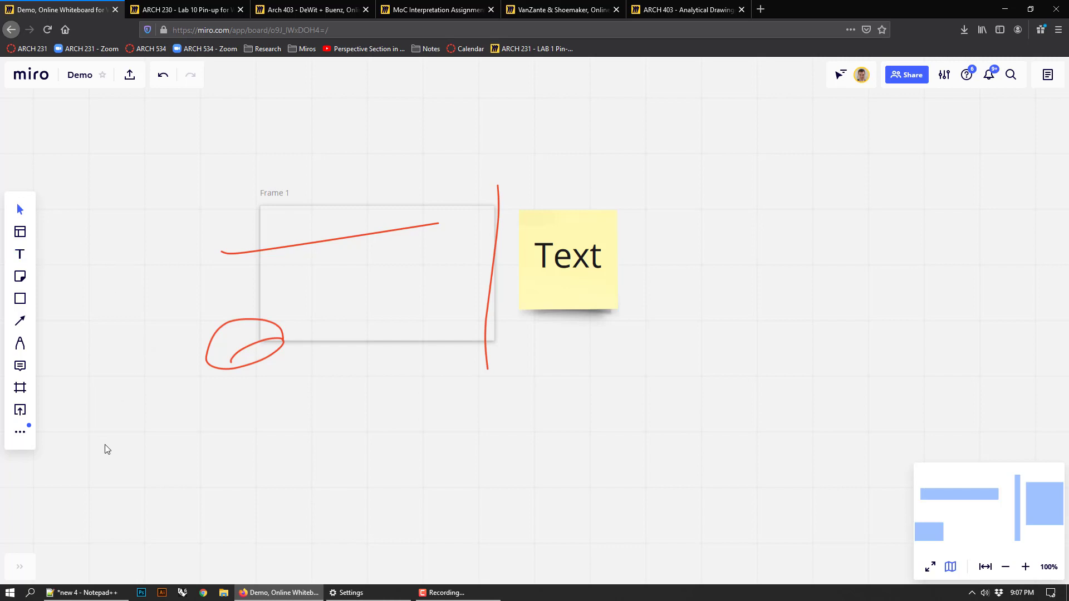
Step: Look through the list of additional apps available for the board
left_click(18, 433)
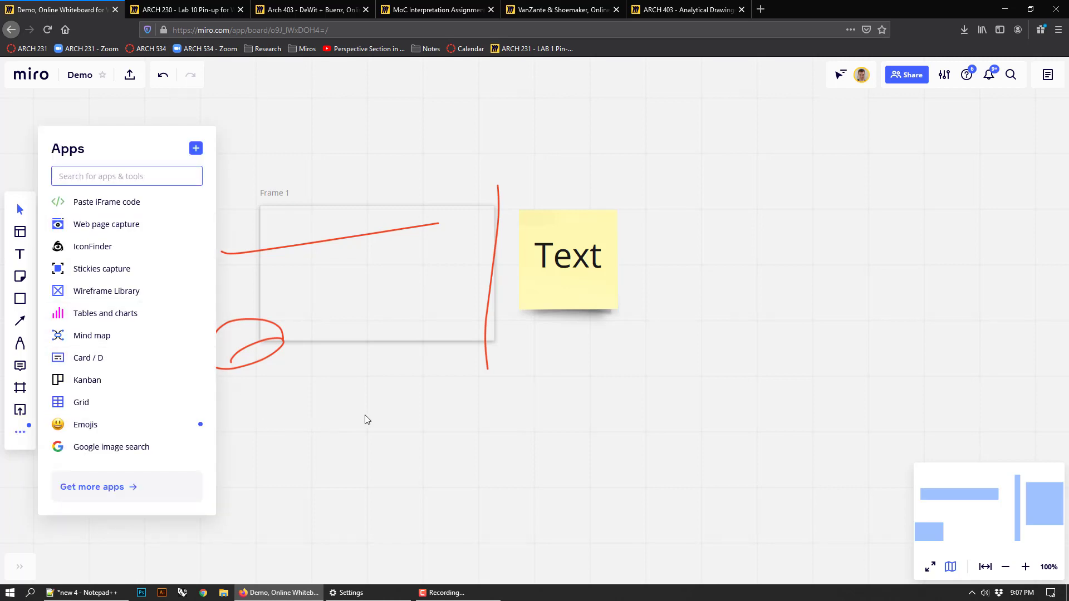
left_click(393, 428)
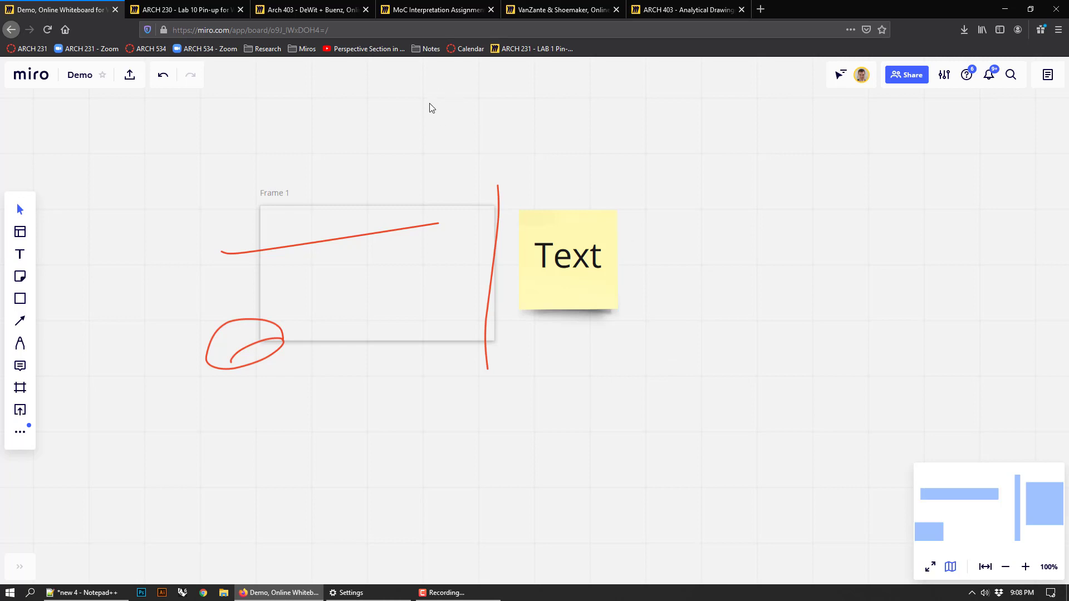
Step: Switch to the Arch 403 student team's board and examine the 10-19 narrative, updates and visual language sections
left_click(309, 10)
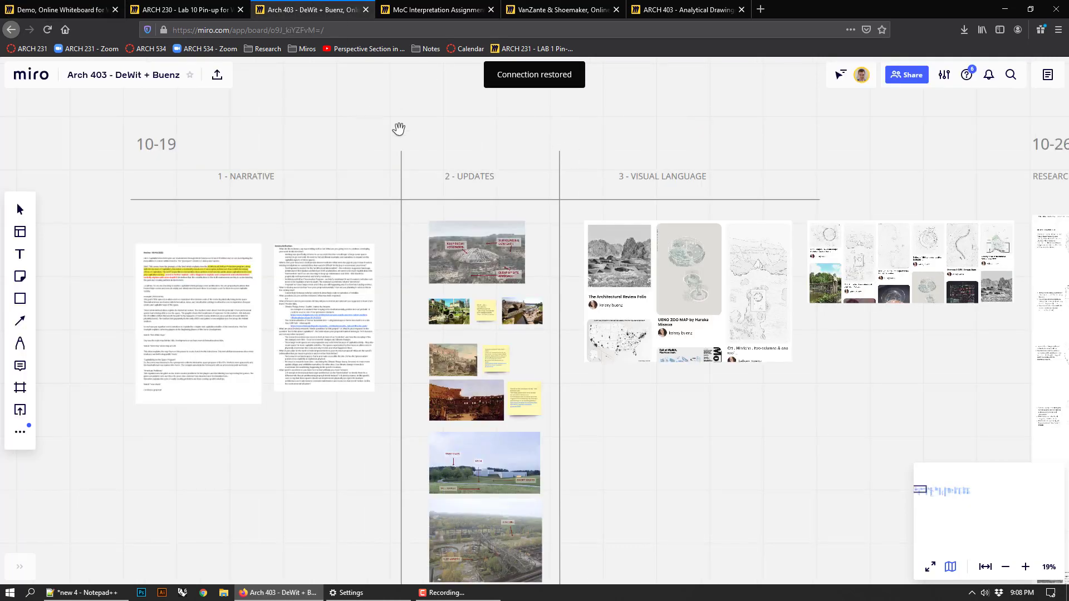
left_click_drag(378, 127, 392, 131)
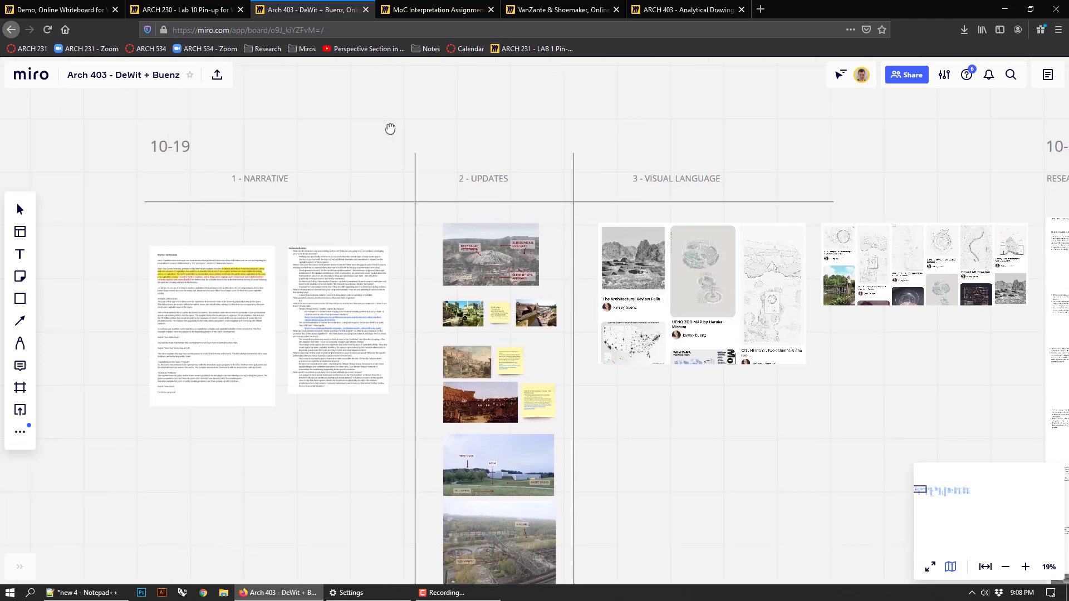
scroll(290, 195, "right", 2)
scroll(289, 195, "down", 1)
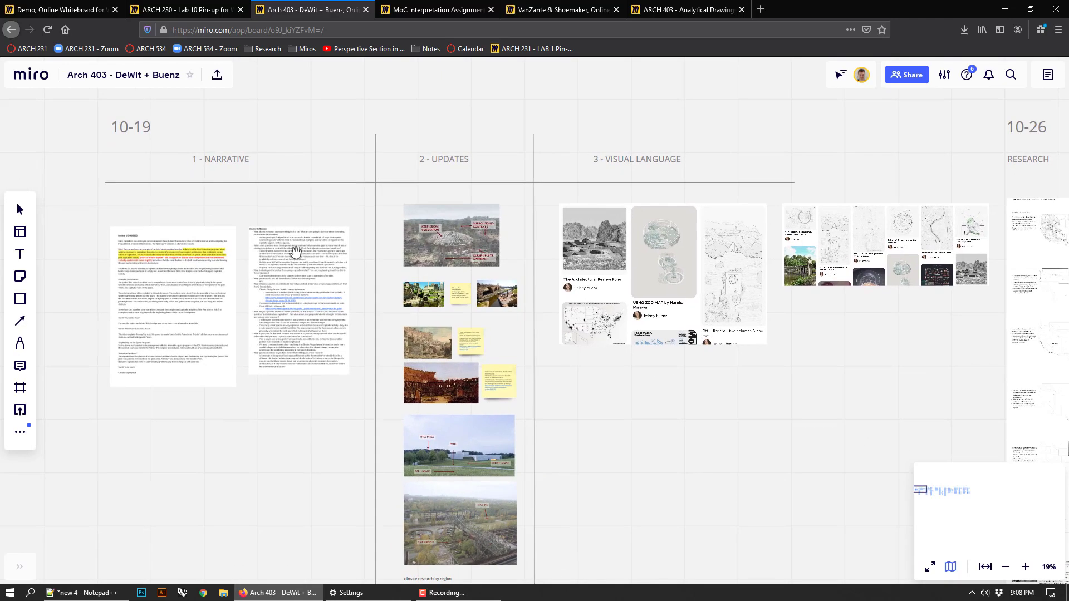
scroll(172, 303, "up", 5)
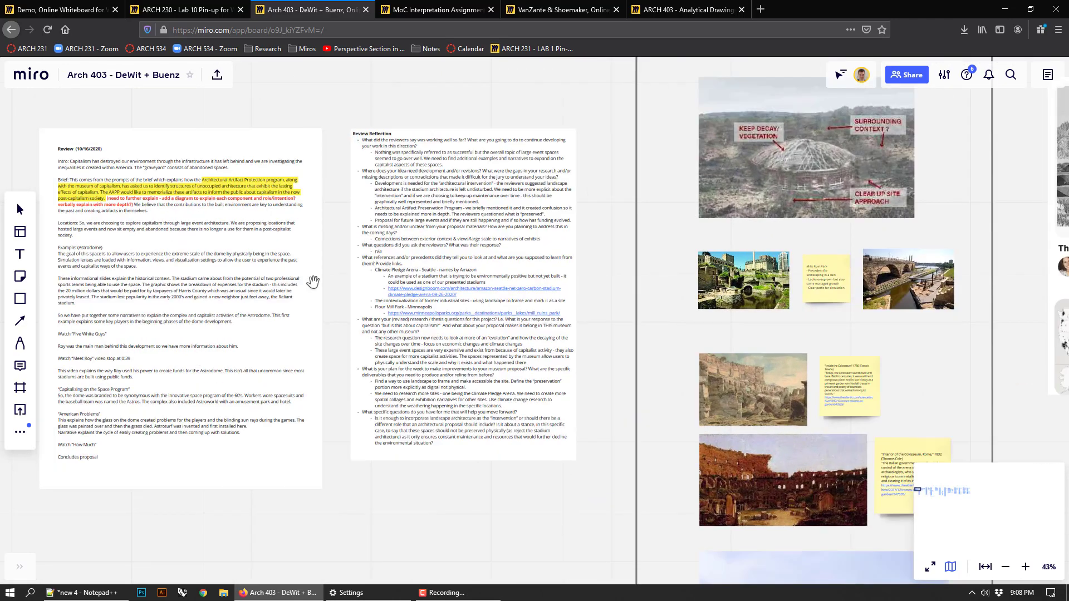
scroll(498, 509, "right", 5)
scroll(602, 328, "up", 1)
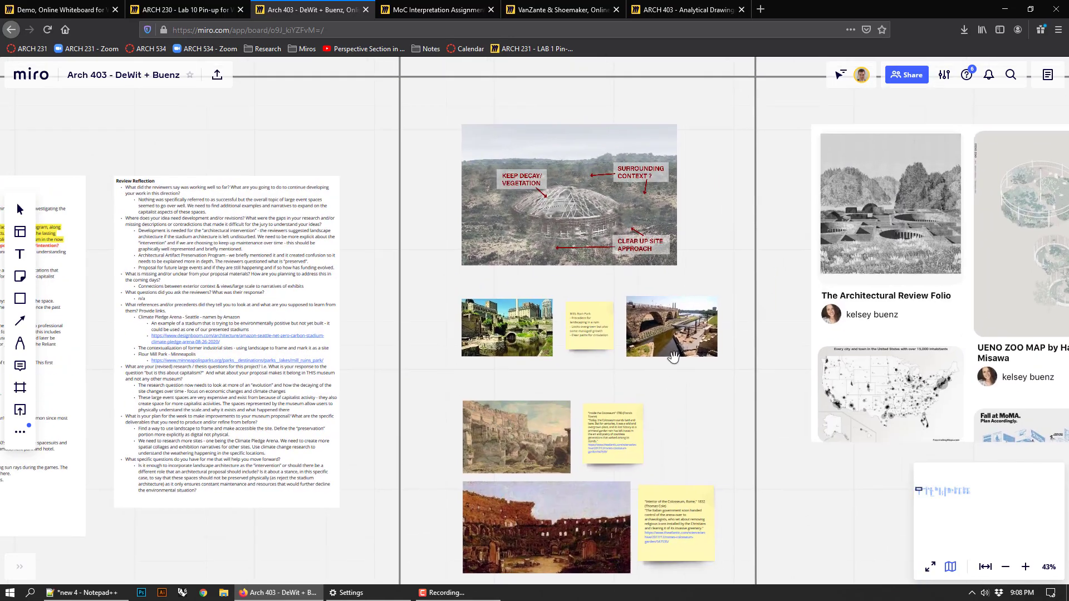
scroll(644, 356, "up", 3)
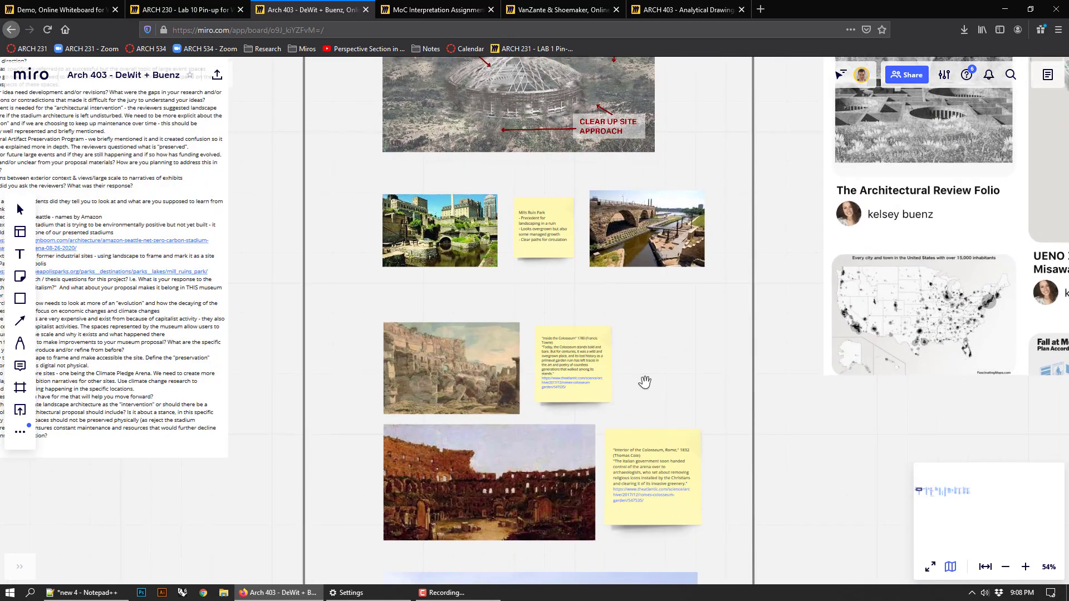
scroll(665, 390, "down", 4)
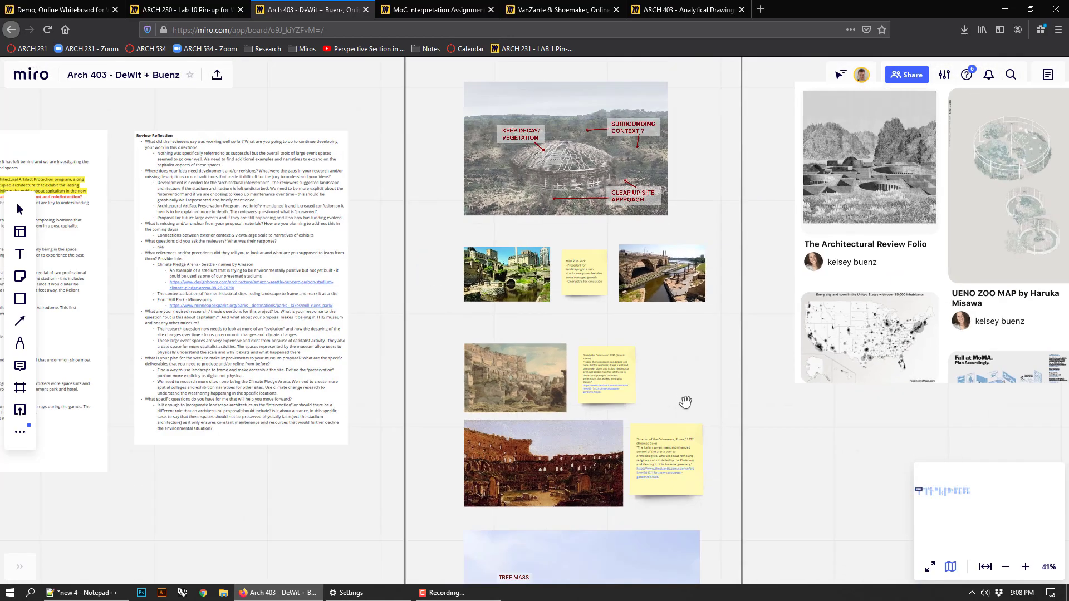
scroll(691, 398, "down", 1)
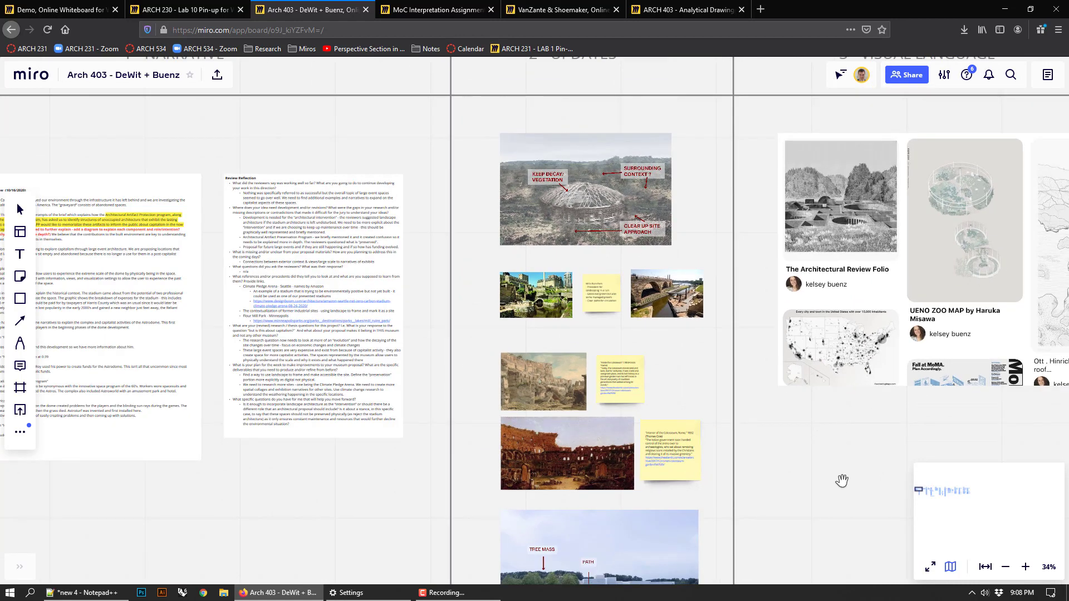
left_click_drag(841, 475, 757, 454)
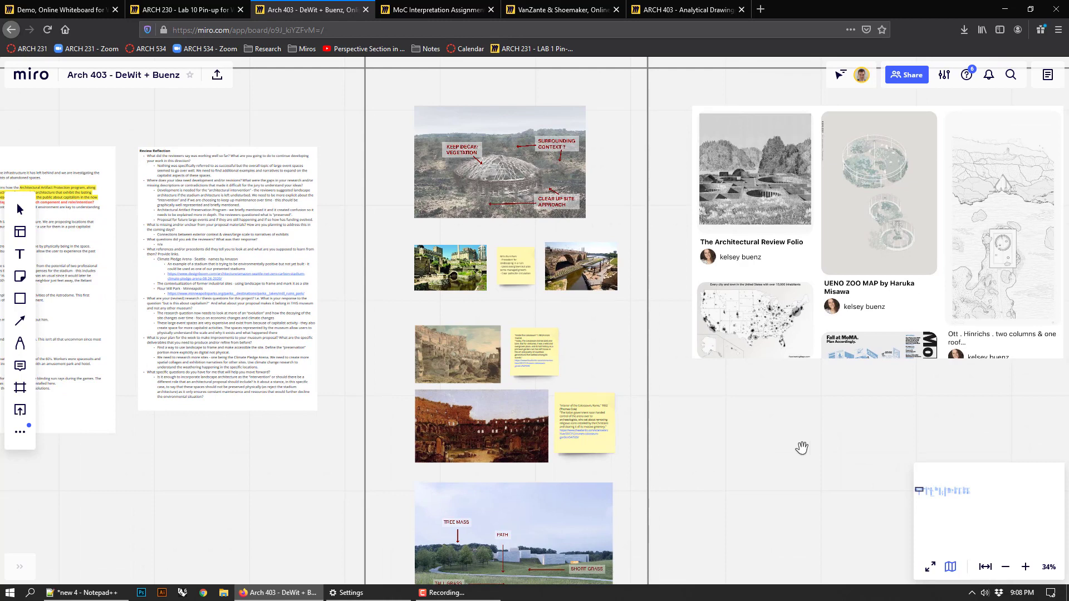
left_click_drag(811, 446, 687, 444)
scroll(768, 424, "down", 1)
scroll(767, 424, "down", 1)
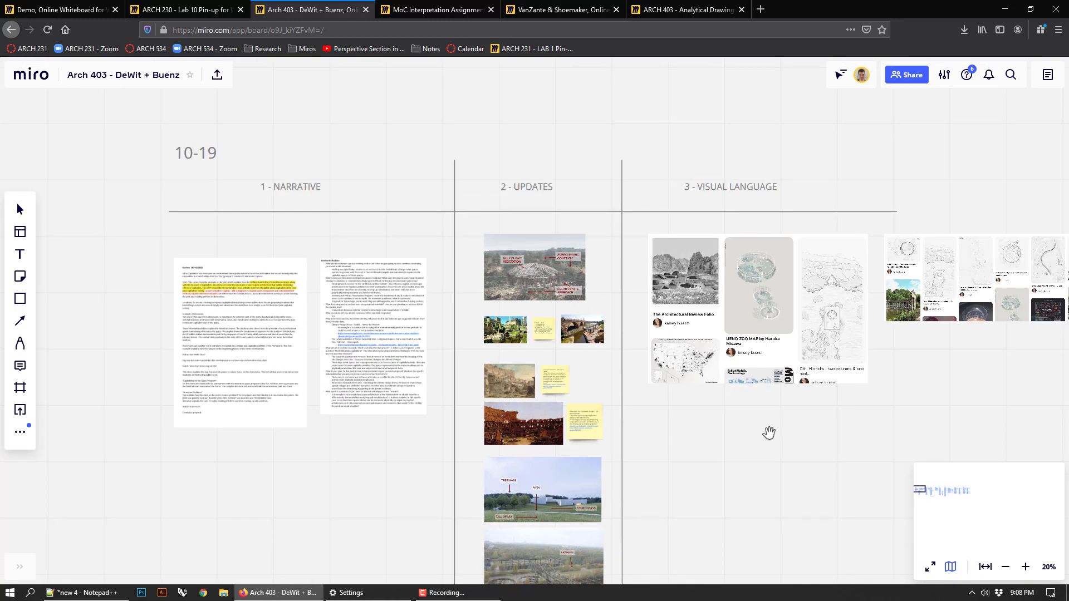
left_click_drag(768, 432, 690, 453)
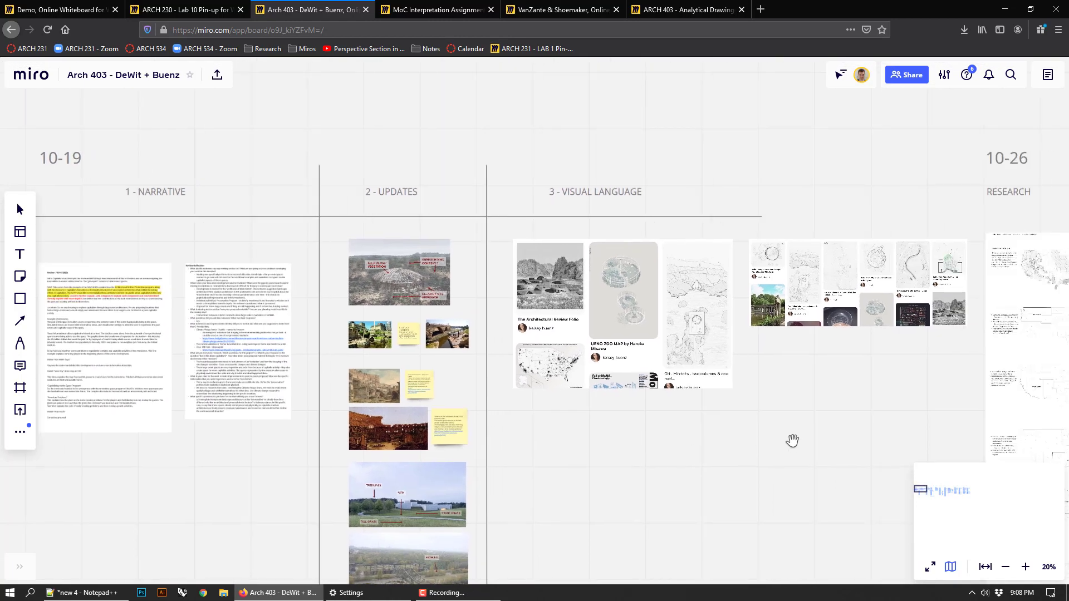
Step: Examine the 10-26 section with its research column, Climate Pledge Arena notes and the Phase 1 to 3 plans
left_click_drag(833, 411, 423, 397)
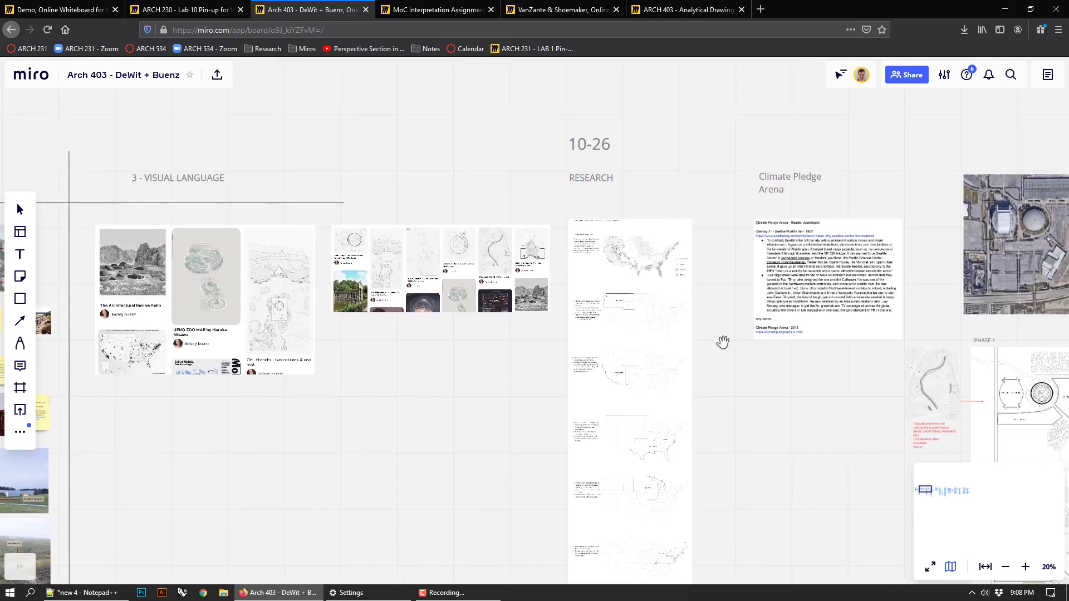
left_click_drag(717, 325, 461, 370)
left_click_drag(530, 406, 385, 377)
left_click_drag(794, 399, 786, 255)
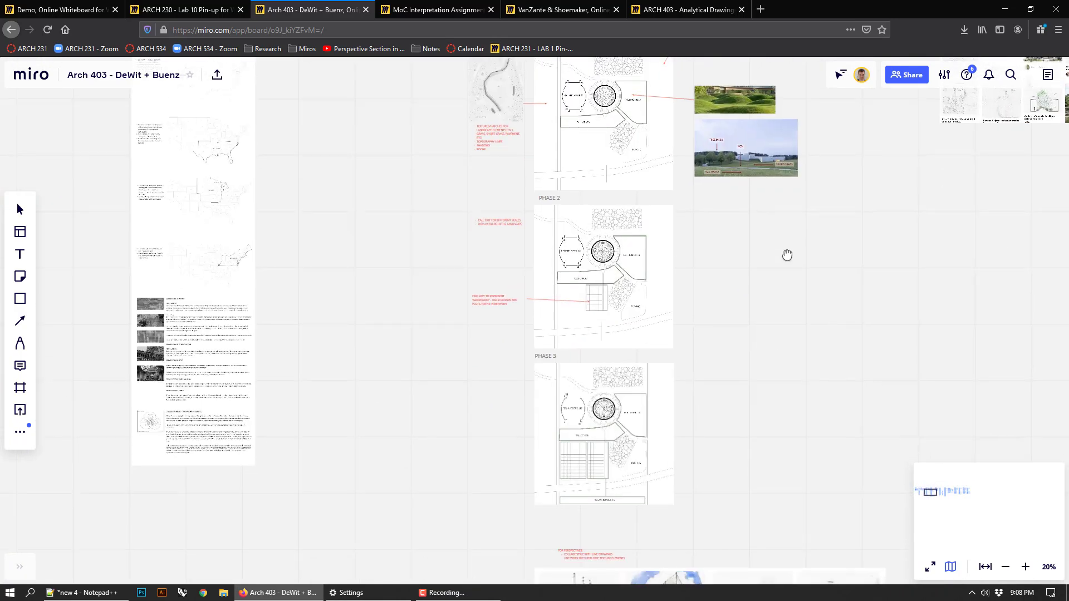
scroll(818, 444, "down", 4)
scroll(832, 350, "up", 5)
scroll(831, 349, "down", 5)
left_click_drag(847, 270, 546, 320)
Step: Examine the Museum of Capitalism brief, the US stadium map, the site plans and the two video slides below them
scroll(783, 291, "up", 3)
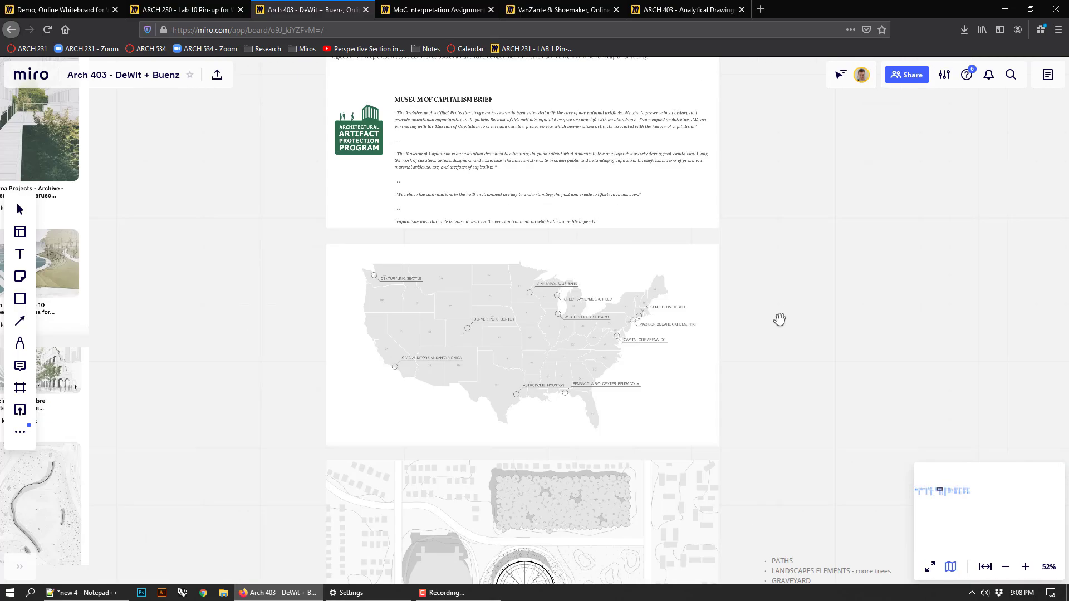
scroll(615, 305, "up", 3)
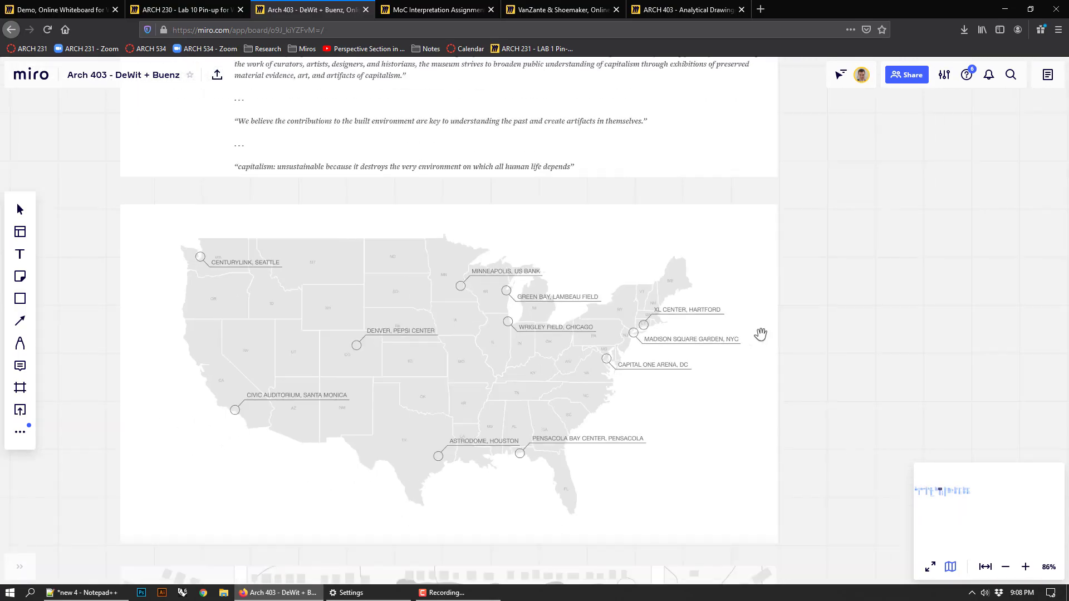
scroll(761, 334, "down", 4)
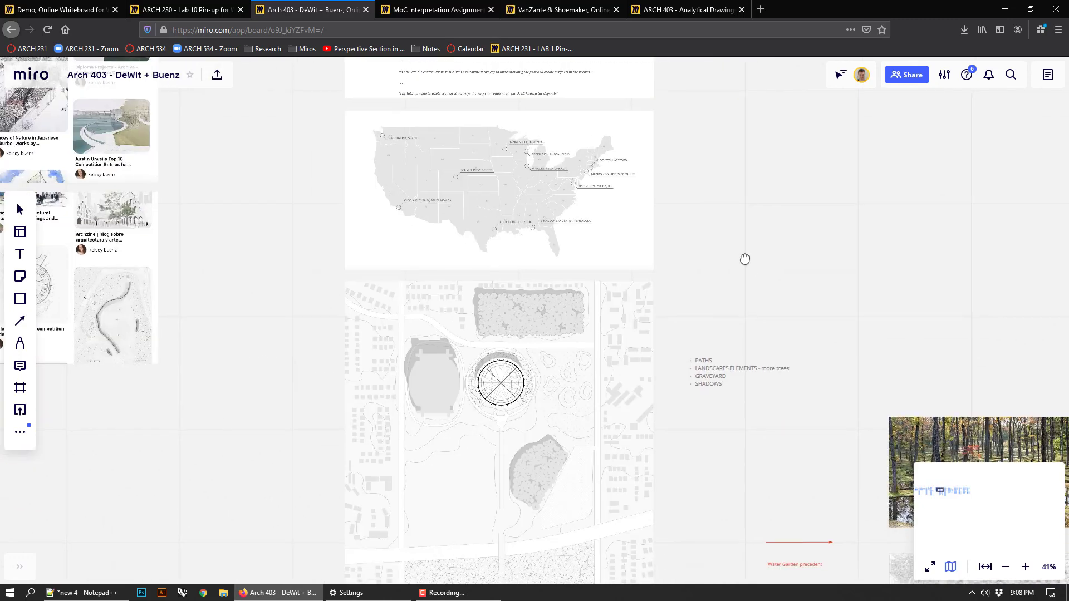
left_click_drag(746, 299, 728, 131)
left_click_drag(749, 312, 704, 210)
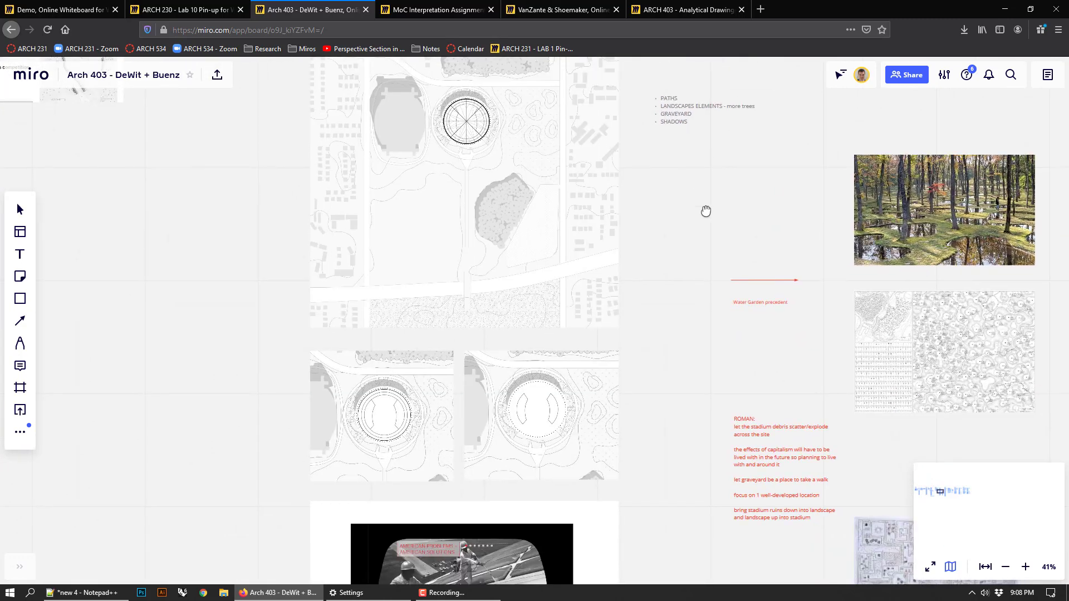
scroll(685, 236, "down", 5)
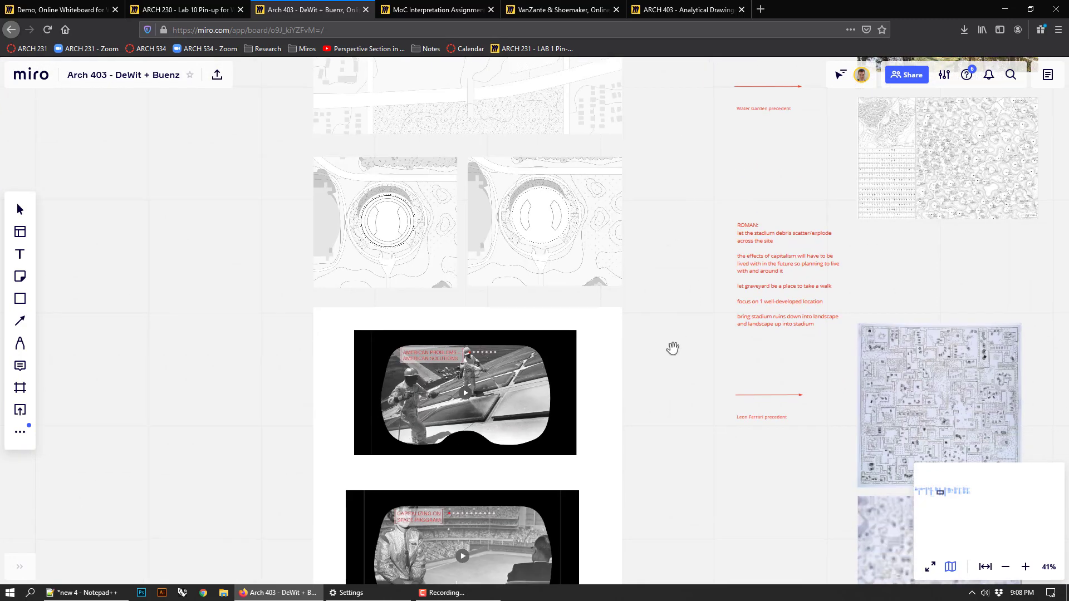
scroll(673, 336, "down", 4)
scroll(696, 300, "up", 3)
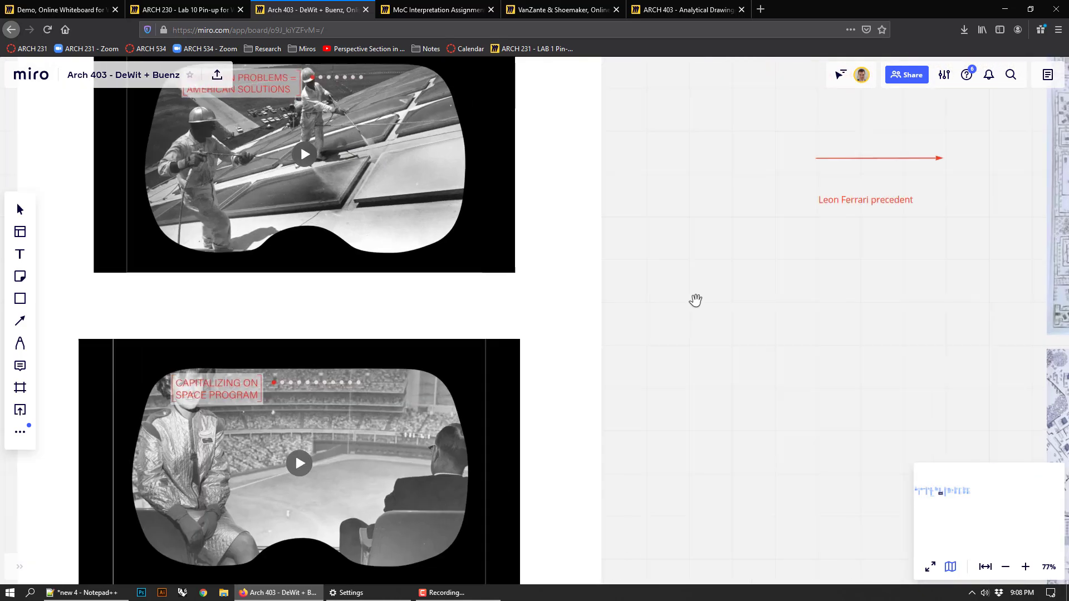
scroll(696, 300, "left", 5)
scroll(754, 275, "up", 2)
scroll(847, 310, "down", 3)
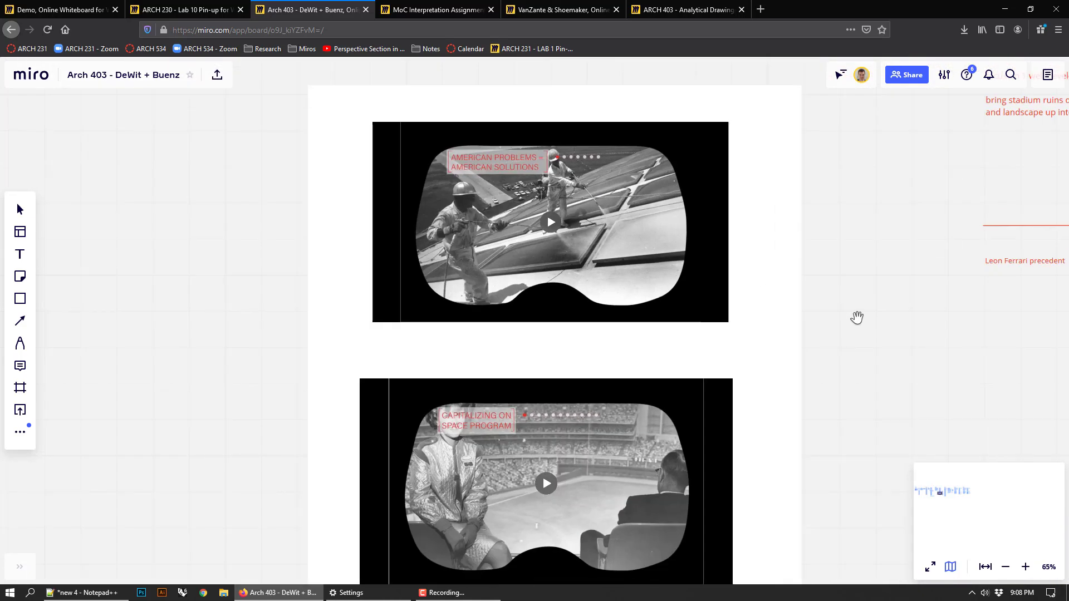
scroll(953, 262, "down", 4)
left_click_drag(950, 284, 674, 304)
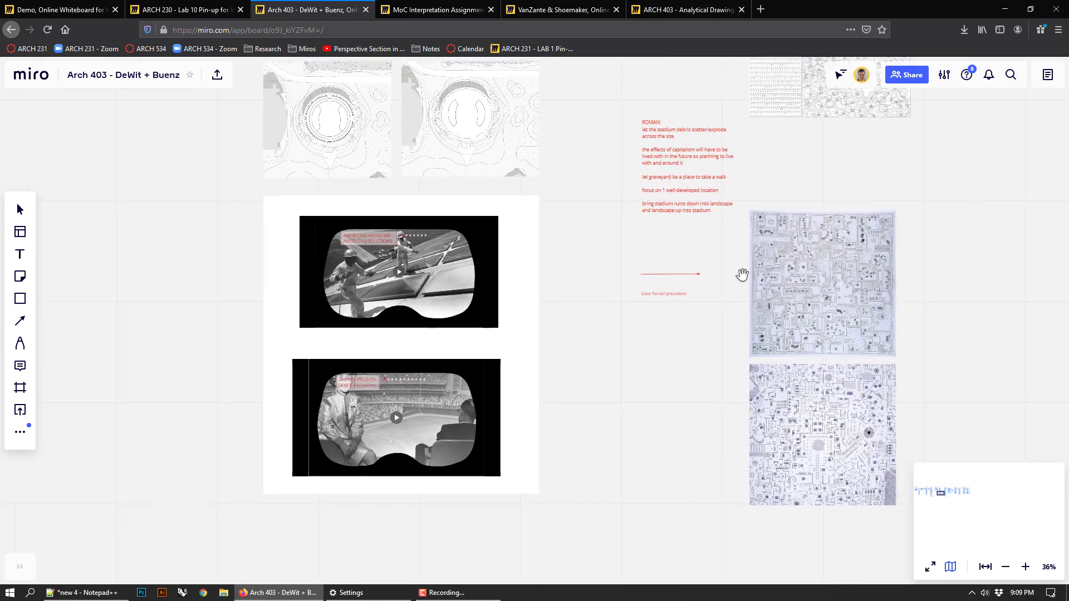
Step: Read the red feedback notes beside the site plans and view the Water Garden precedent images
scroll(954, 212, "up", 2)
scroll(607, 231, "up", 1)
scroll(608, 346, "up", 2)
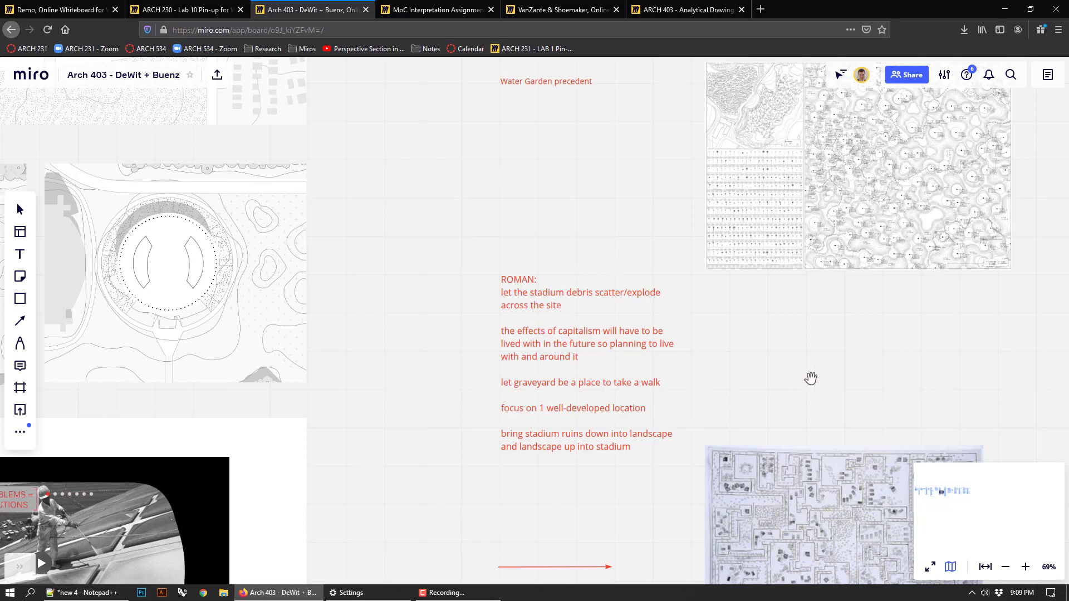
scroll(812, 379, "right", 5)
scroll(654, 377, "down", 5)
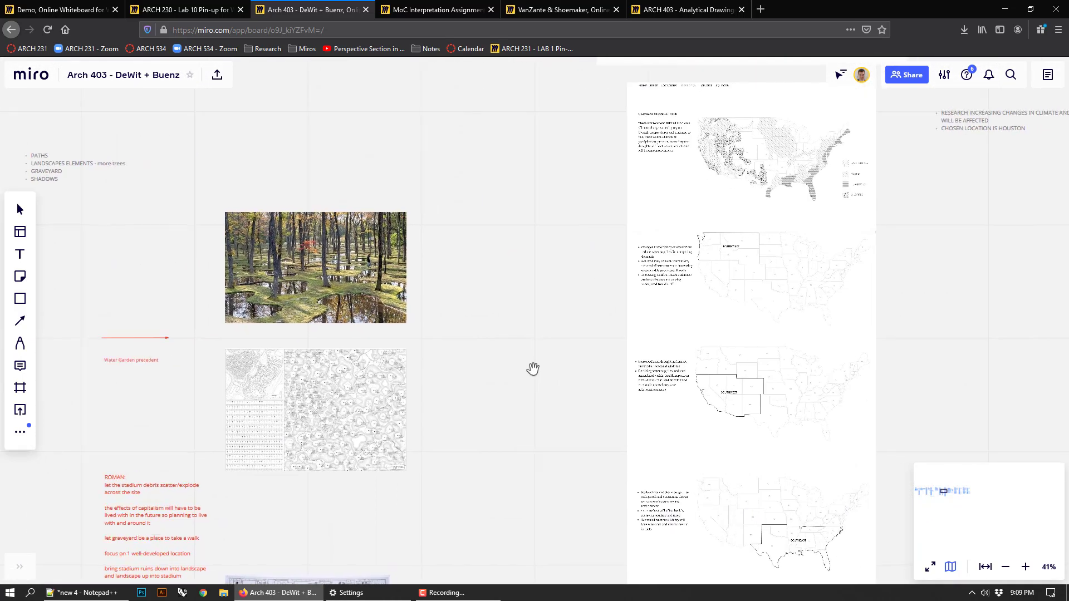
Step: Examine the marked-up 11-2 presentation layout and compare it with the 11-6 and 11-11 sections
left_click_drag(933, 227, 792, 451)
left_click_drag(897, 303, 759, 423)
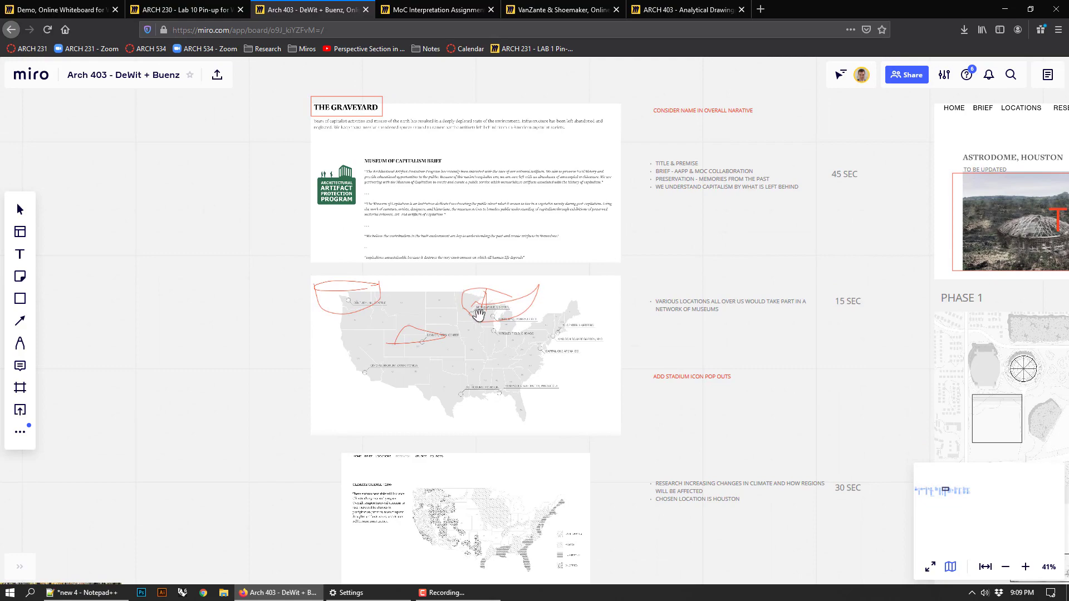
left_click_drag(823, 257, 501, 302)
scroll(579, 316, "down", 3)
scroll(279, 165, "down", 3)
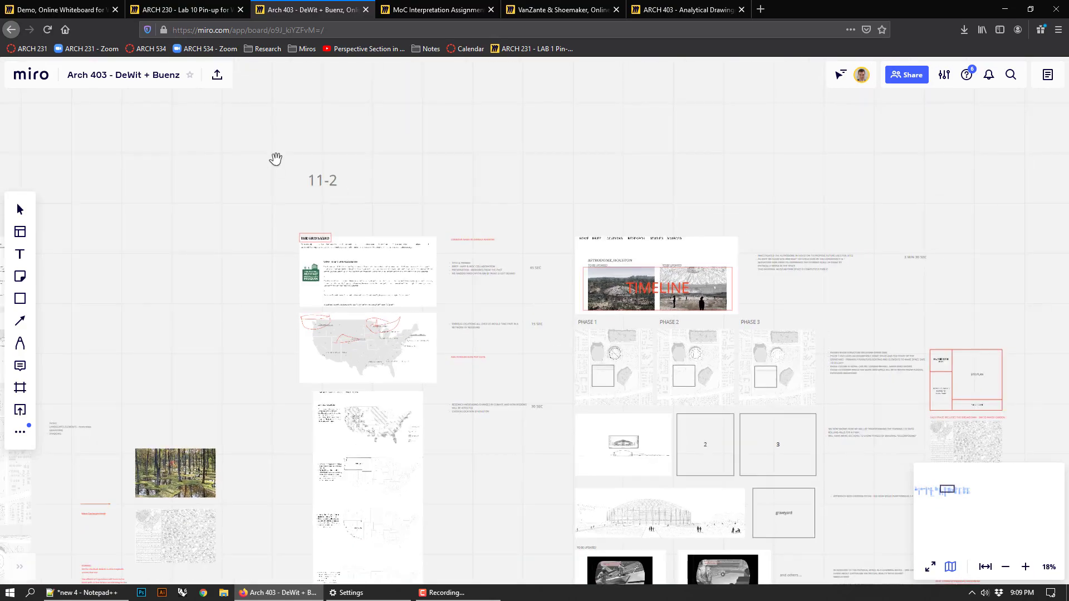
scroll(297, 168, "right", 10)
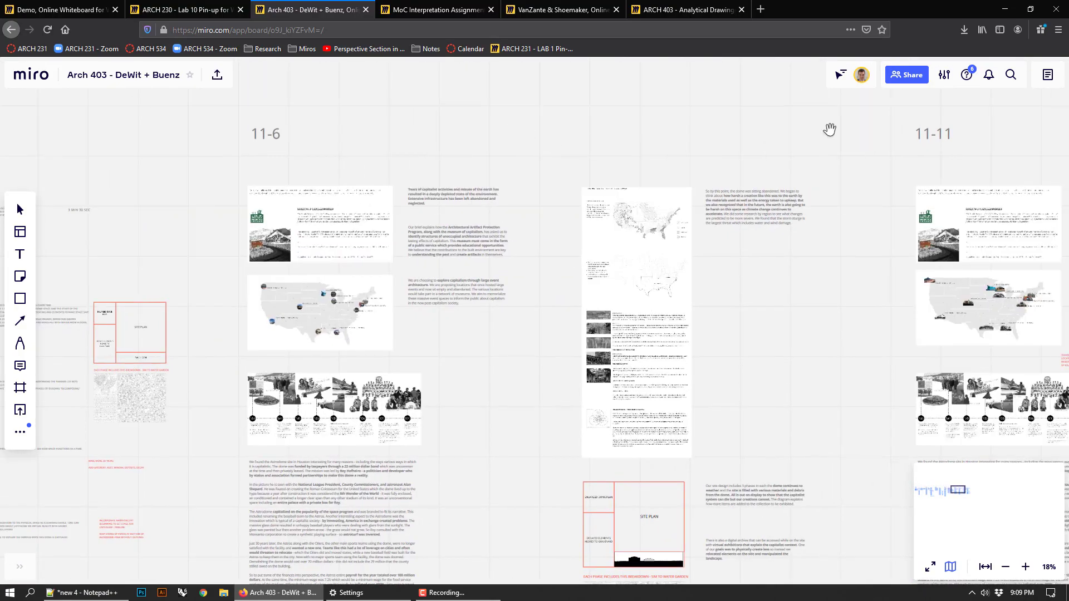
left_click_drag(813, 134, 508, 136)
left_click_drag(444, 139, 644, 136)
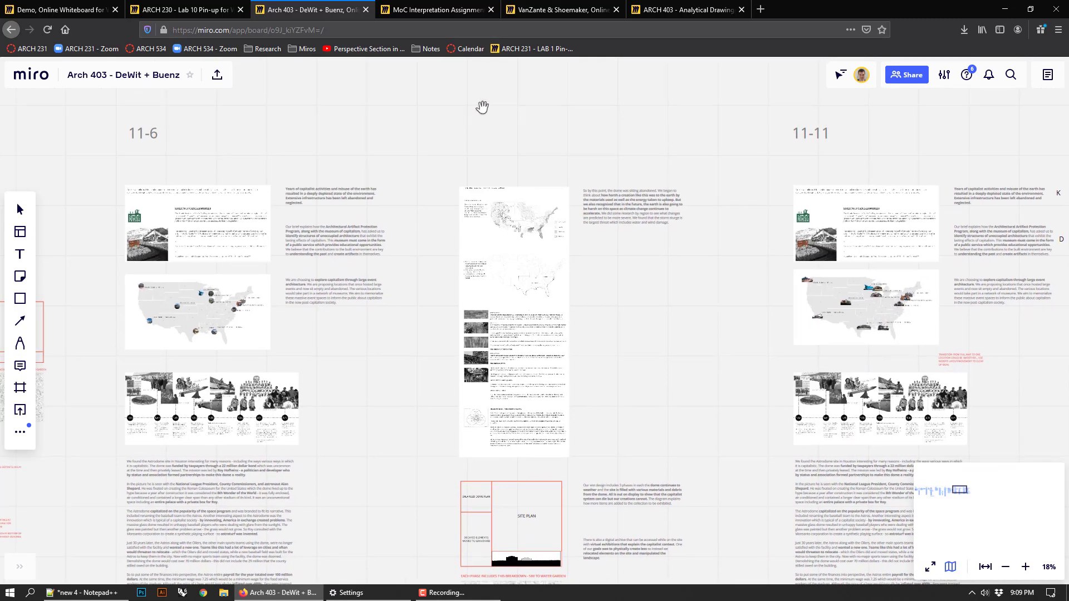
Step: Switch to the MoC Interpretation Assignment 8.21.20 board and examine the artifact slides of Group 1 and Group 6
left_click(437, 10)
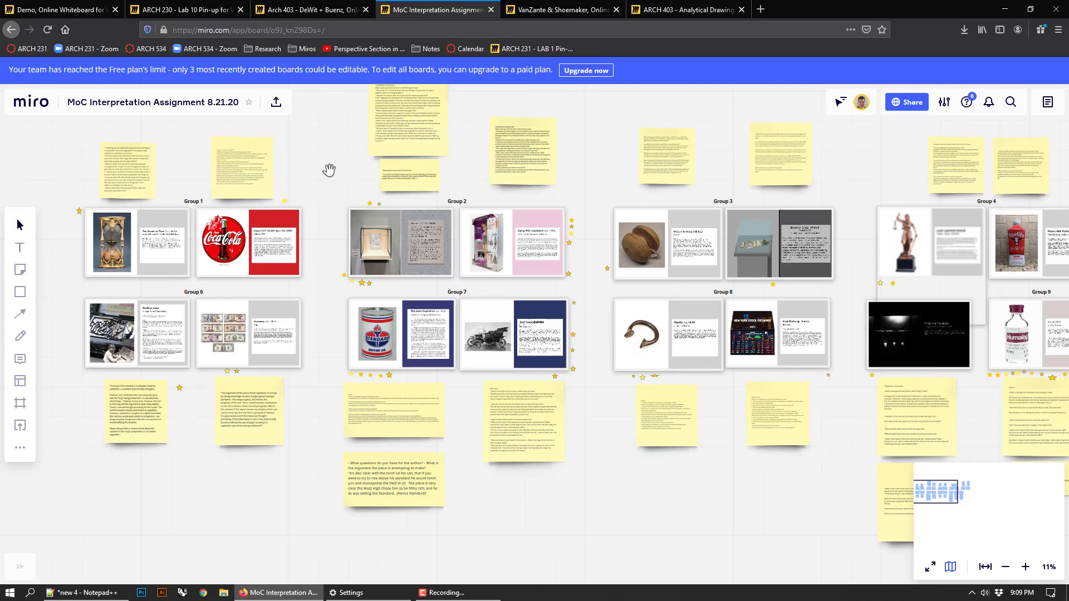
scroll(333, 196, "up", 5)
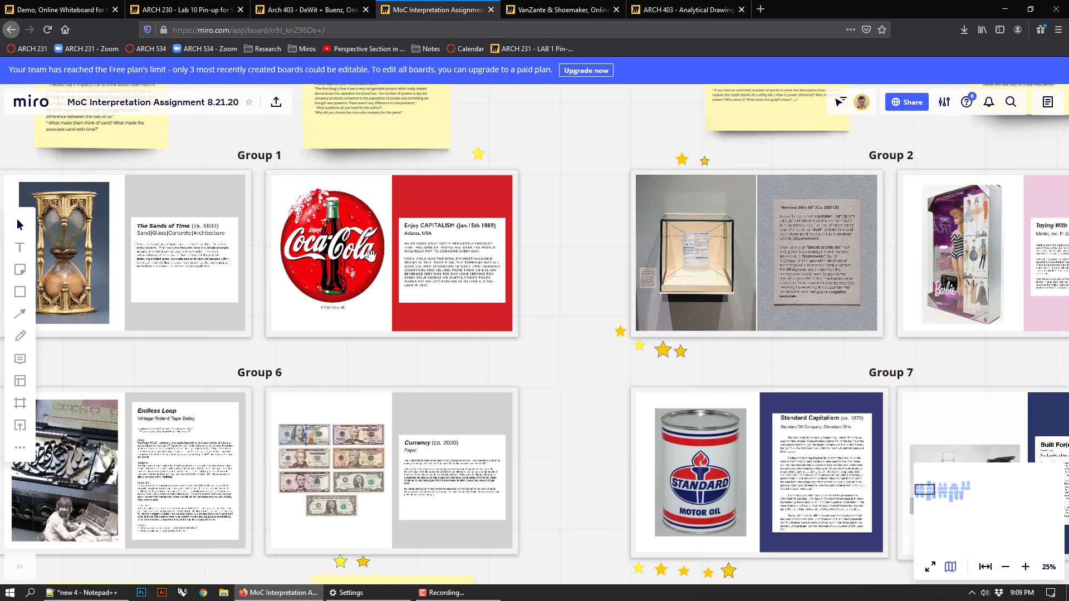
left_click_drag(555, 205, 649, 220)
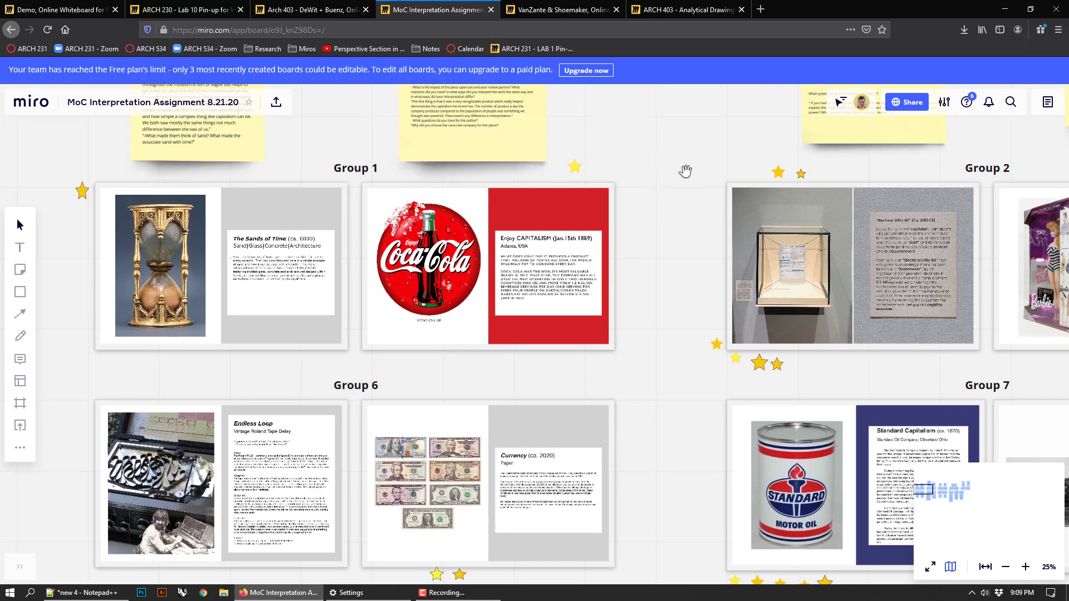
left_click_drag(679, 172, 565, 178)
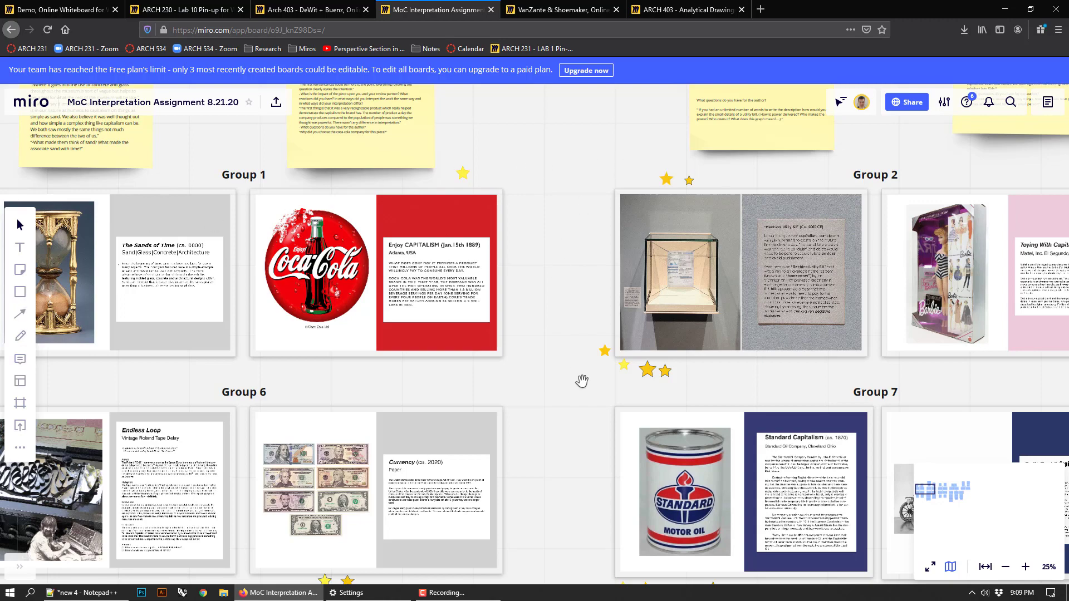
Step: View the feedback sticky notes beneath the Group 6 and Group 7 slides
scroll(582, 381, "down", 1)
scroll(582, 381, "down", 2)
left_click_drag(580, 393, 539, 239)
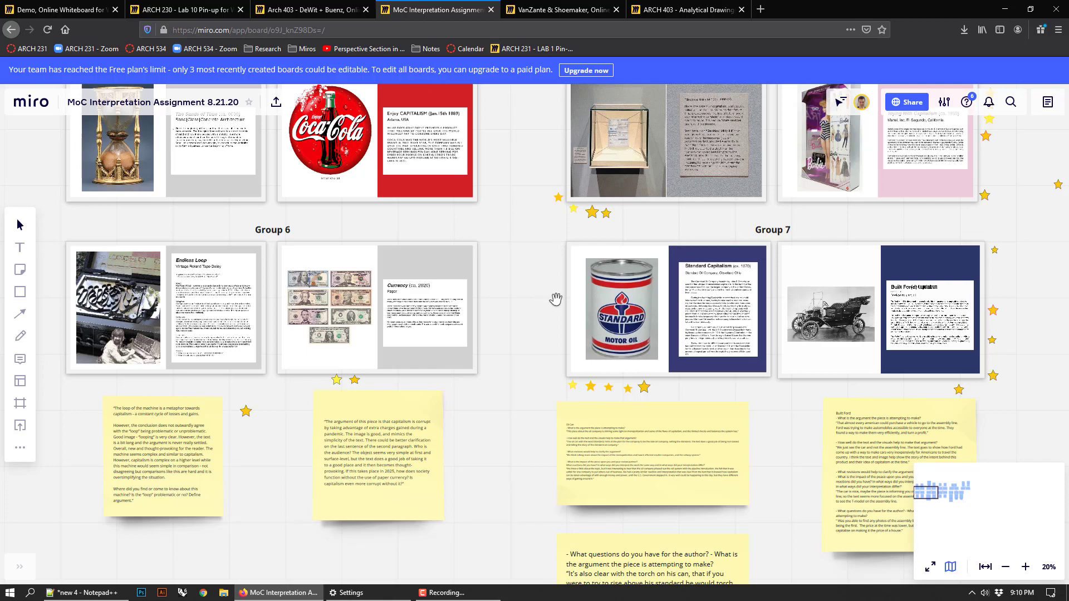
scroll(522, 277, "down", 1)
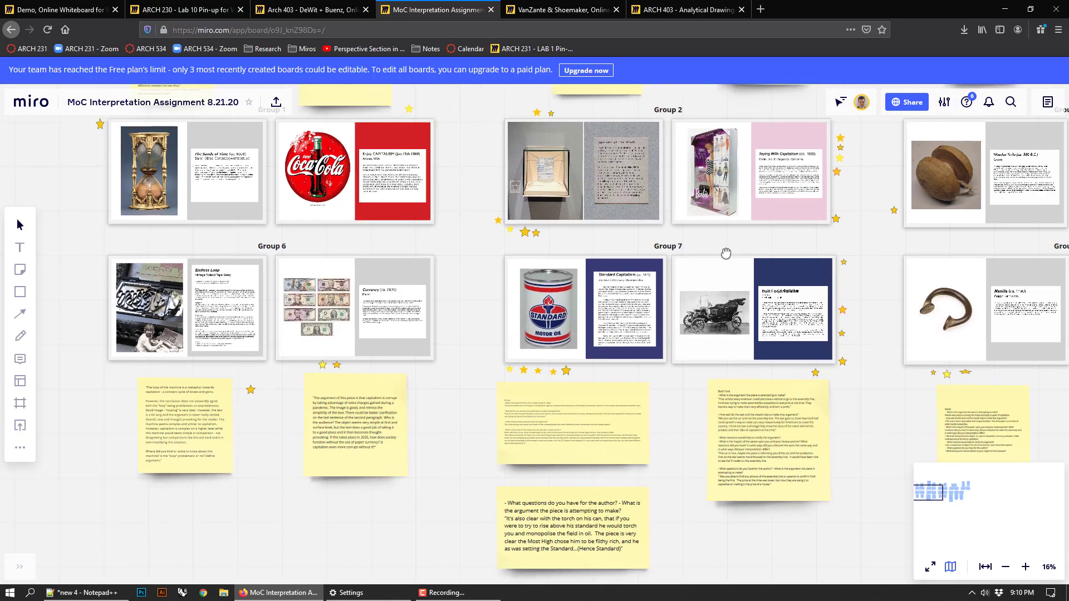
Step: Survey the rows of artifact slides and sticky notes across to Groups 5 and 9, and return to Group 1
left_click_drag(890, 245, 549, 294)
scroll(549, 295, "down", 1)
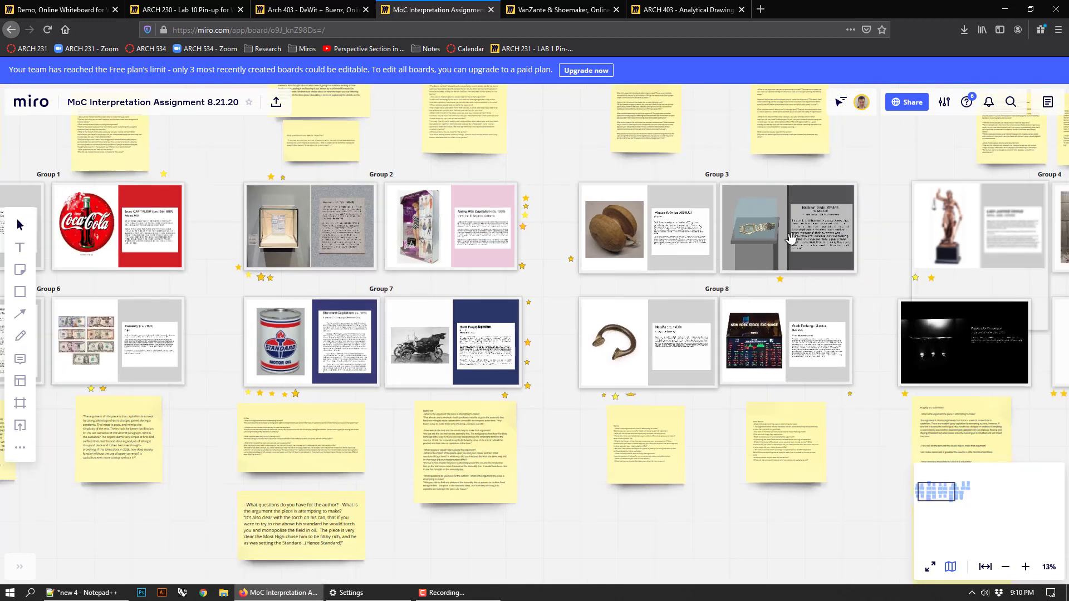
left_click_drag(870, 199, 544, 205)
scroll(544, 204, "down", 1)
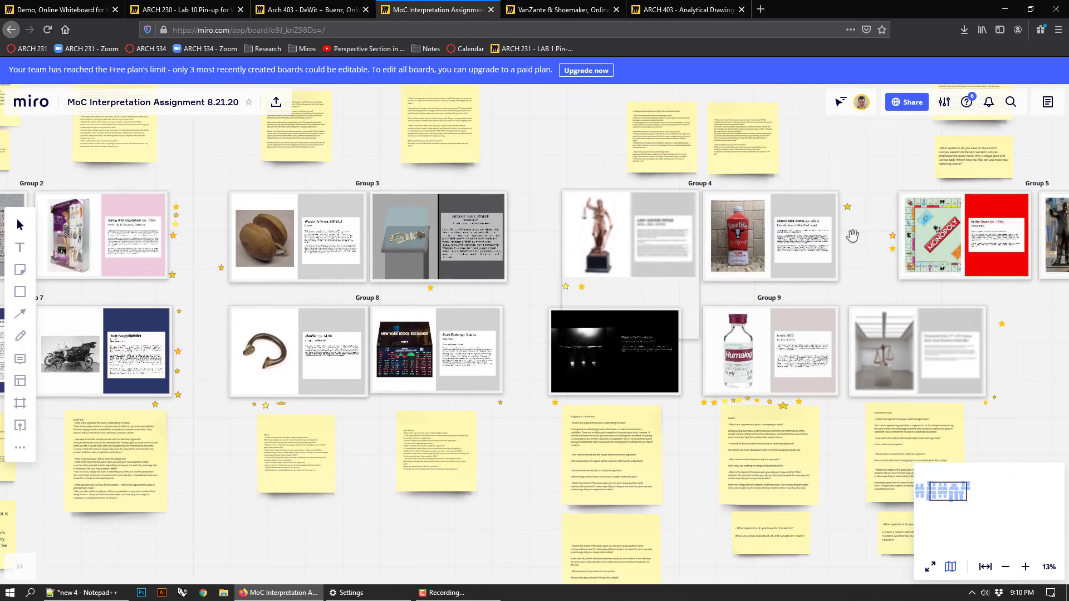
left_click_drag(959, 304, 926, 249)
scroll(926, 249, "left", 10)
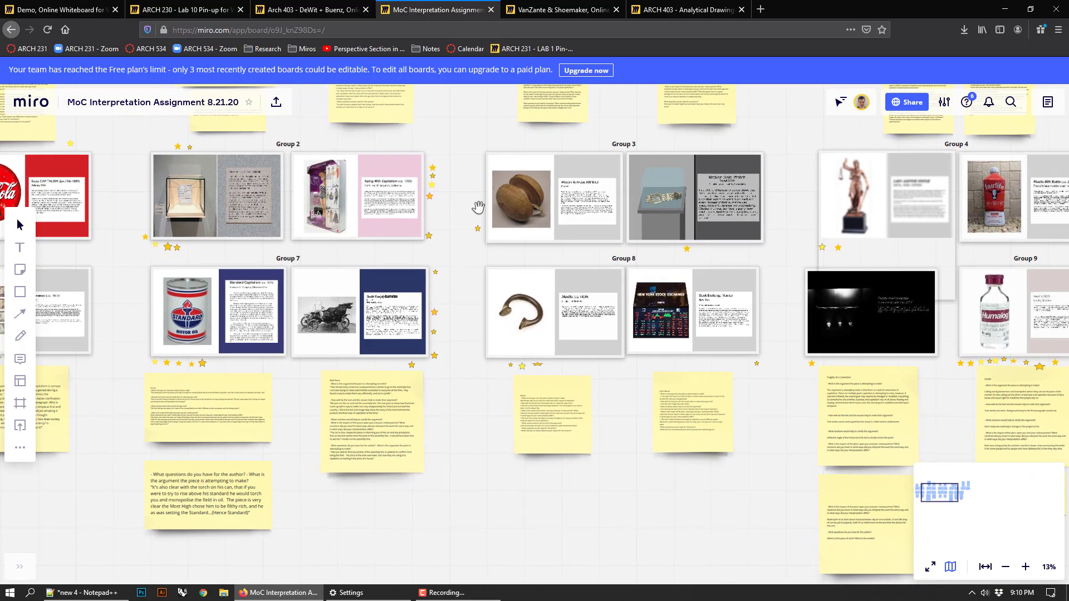
scroll(878, 221, "right", 2)
scroll(878, 221, "up", 1)
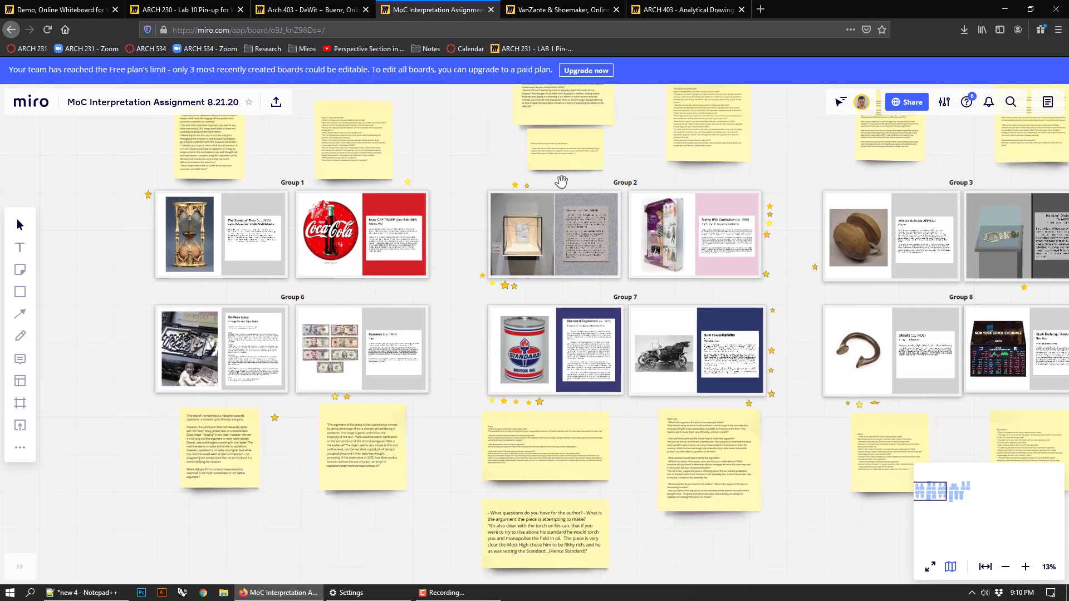
Step: Read the review notes above Group 2 and compare them with the Electrical Utility Bill and Toying With Capitalism slides and their stars
scroll(519, 256, "up", 3)
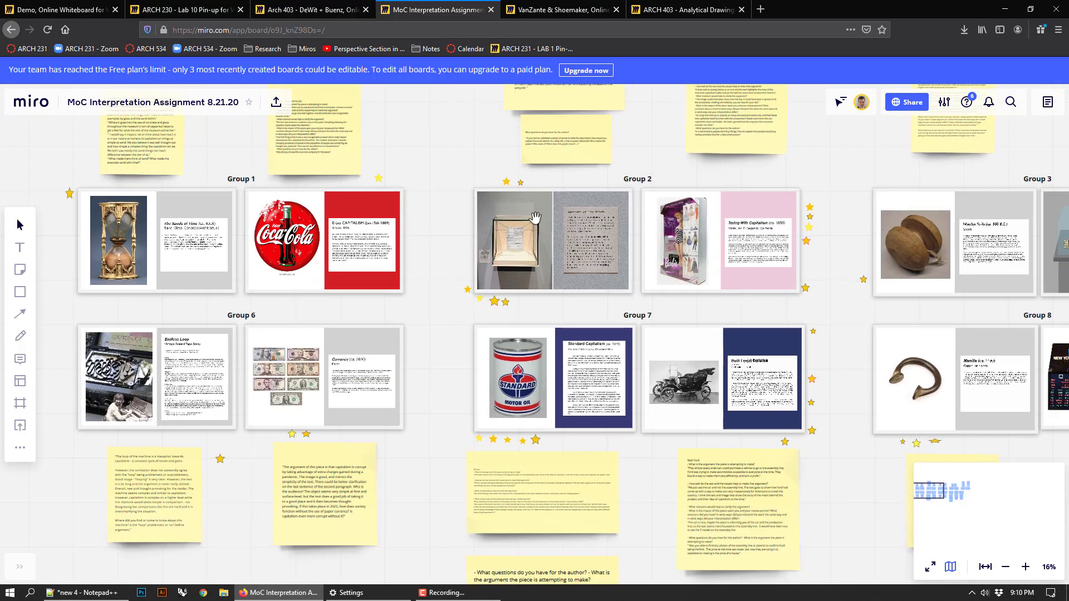
left_click_drag(659, 121, 674, 267)
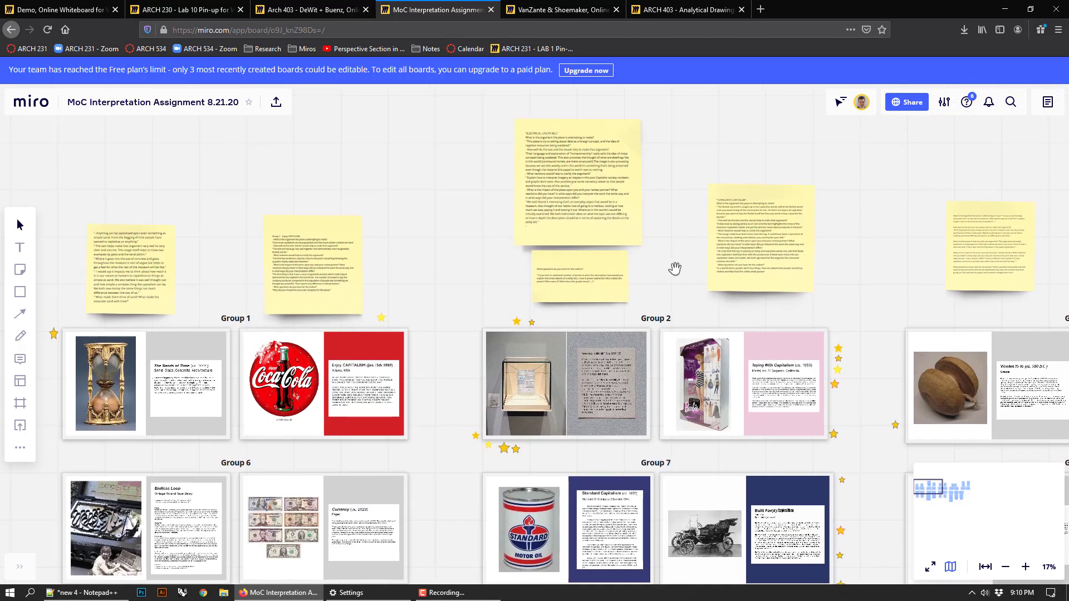
scroll(547, 184, "up", 4)
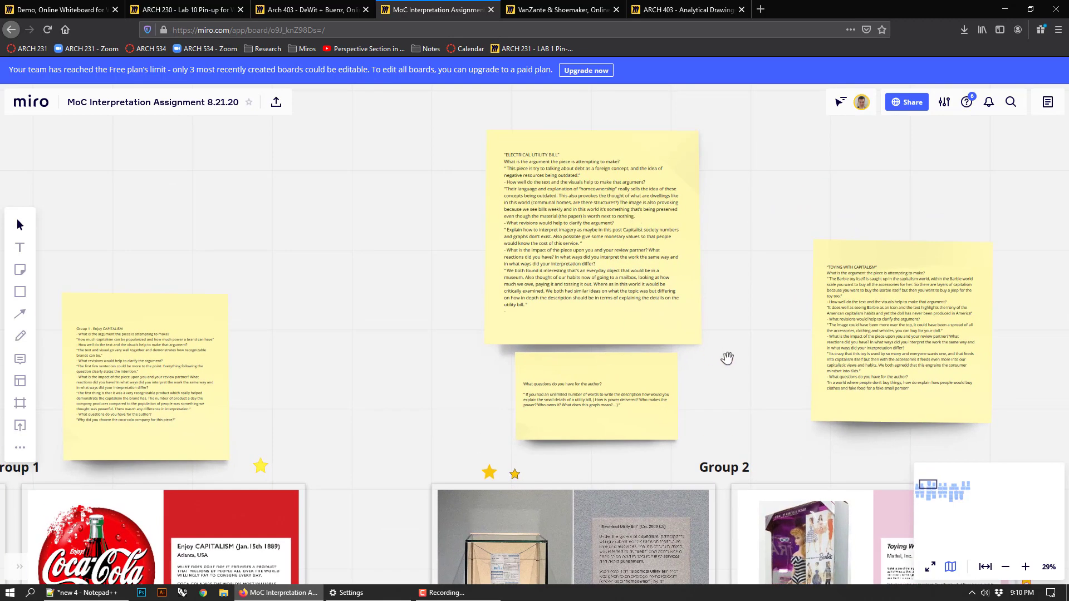
scroll(579, 228, "up", 1)
scroll(733, 178, "down", 5)
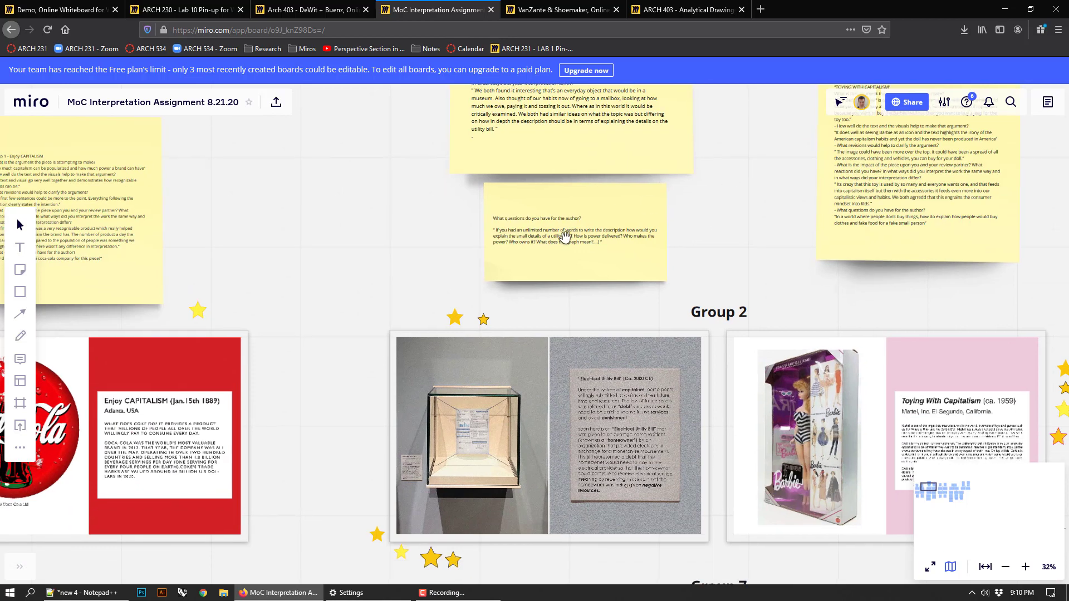
scroll(754, 201, "down", 2)
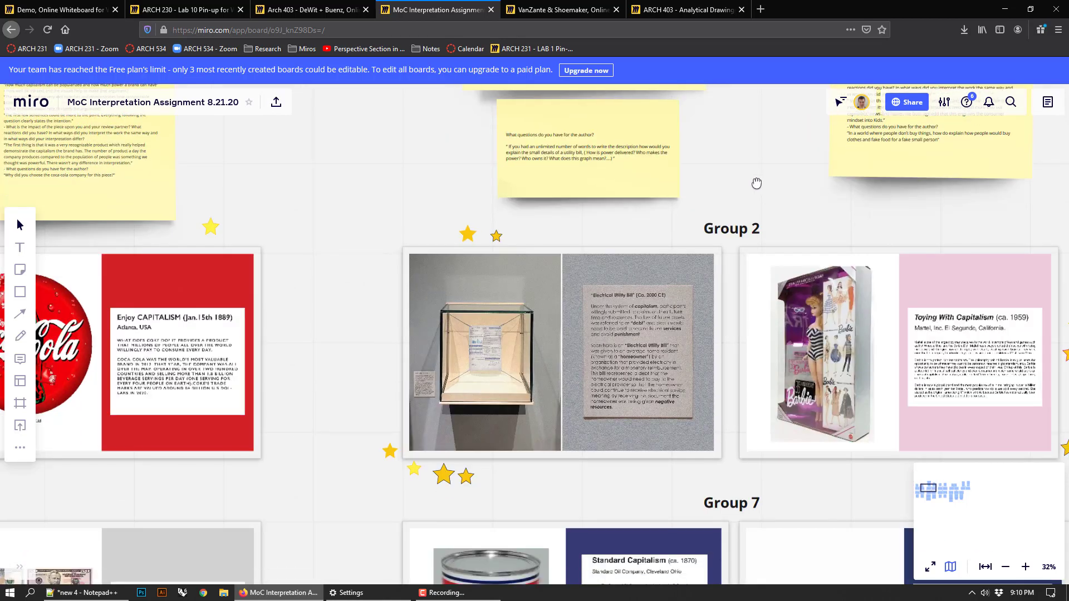
left_click_drag(757, 182, 668, 184)
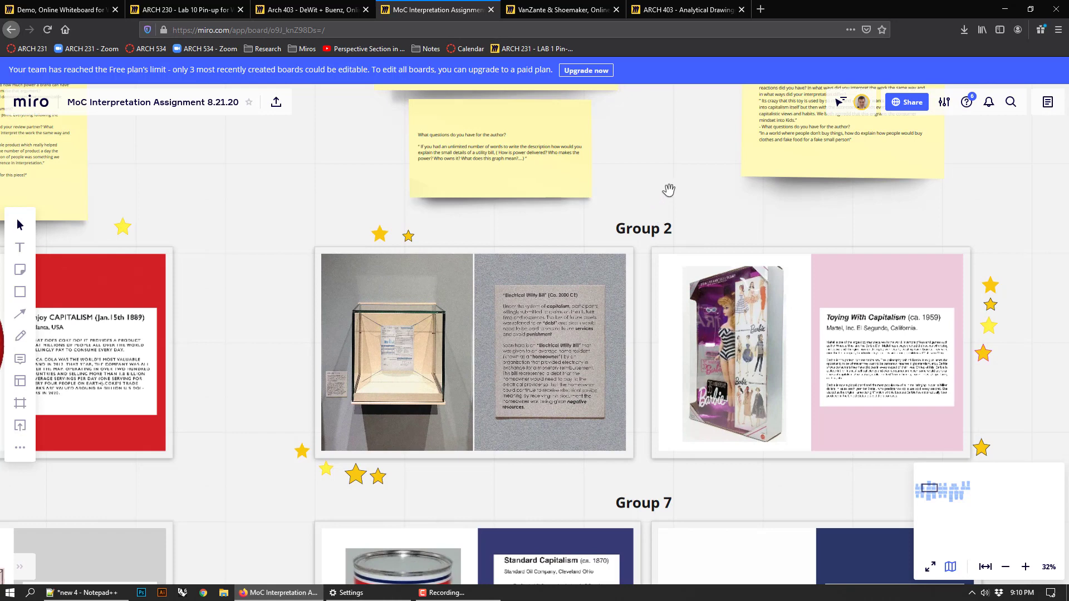
scroll(716, 231, "down", 2)
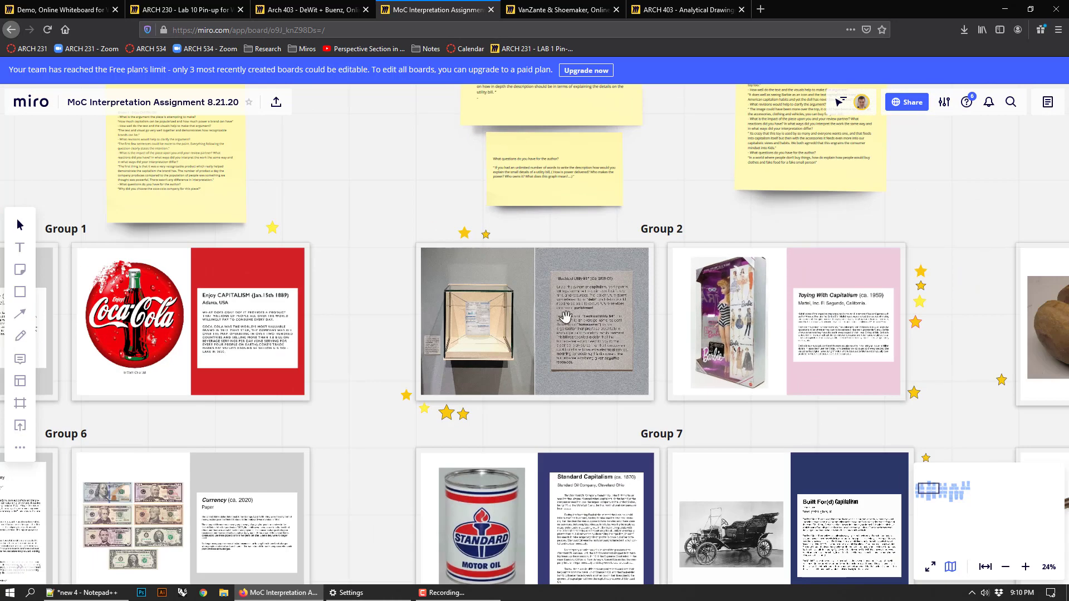
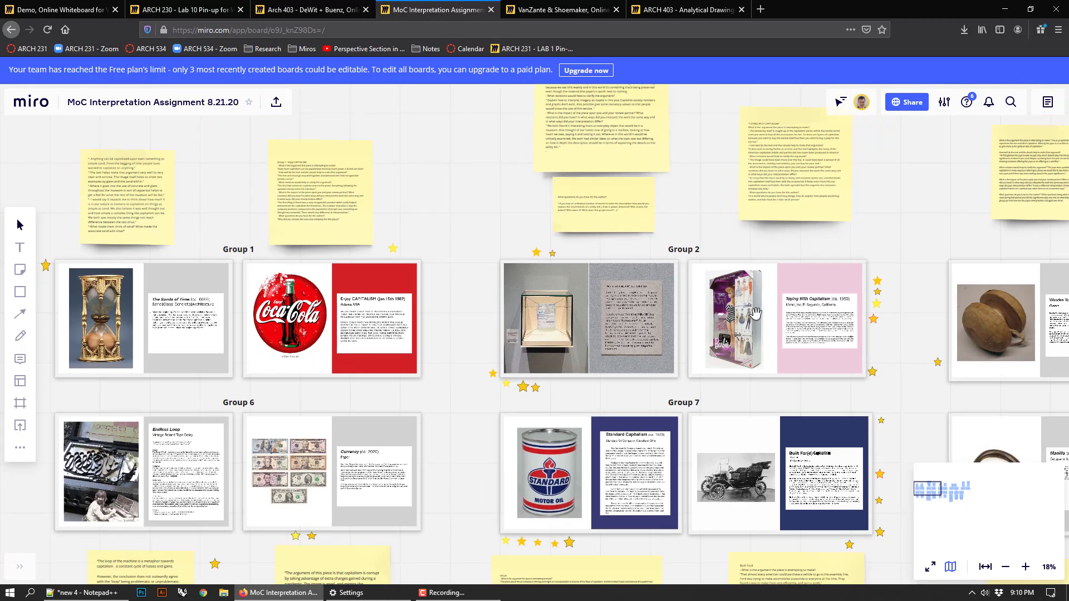
Step: Examine the star votes placed around the artifact slides from Group 2 through Group 5 and in Groups 7 to 9
left_click_drag(867, 233, 773, 139)
left_click_drag(797, 338, 470, 329)
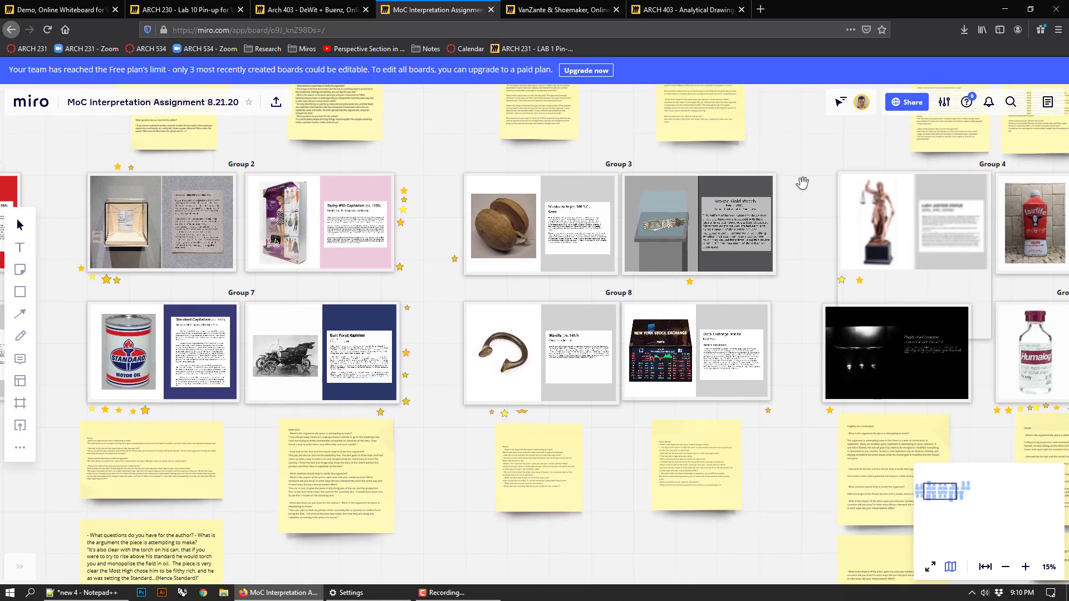
left_click_drag(804, 182, 704, 226)
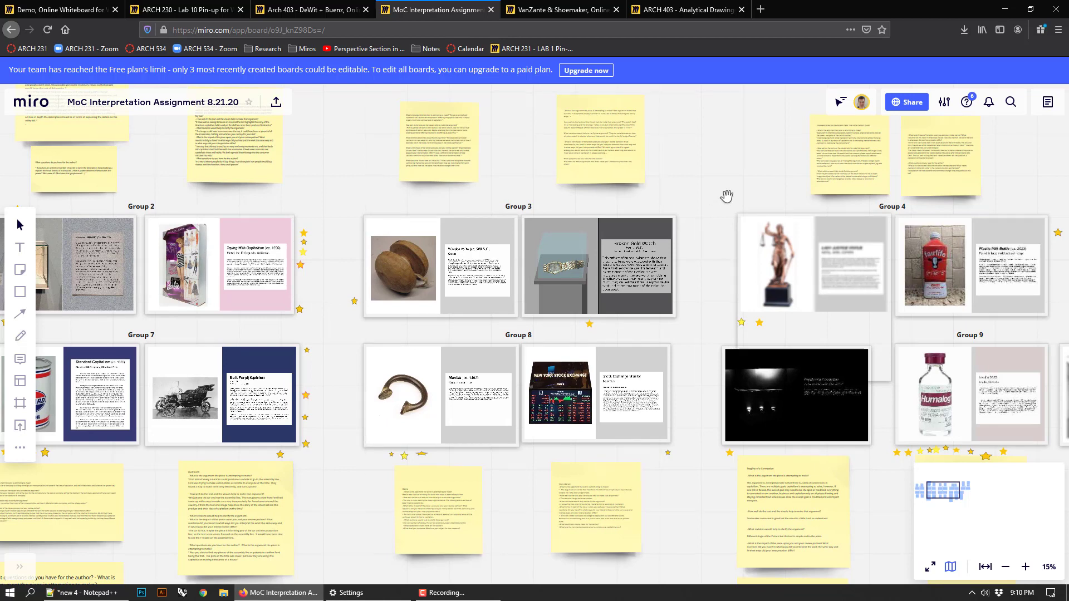
left_click_drag(757, 162, 669, 184)
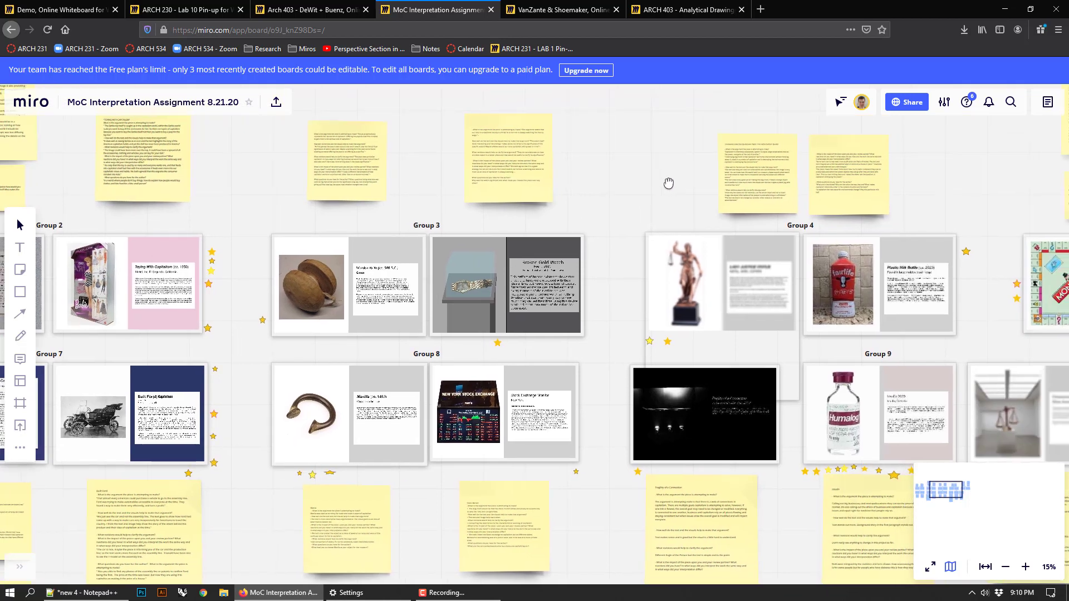
left_click_drag(927, 177, 707, 218)
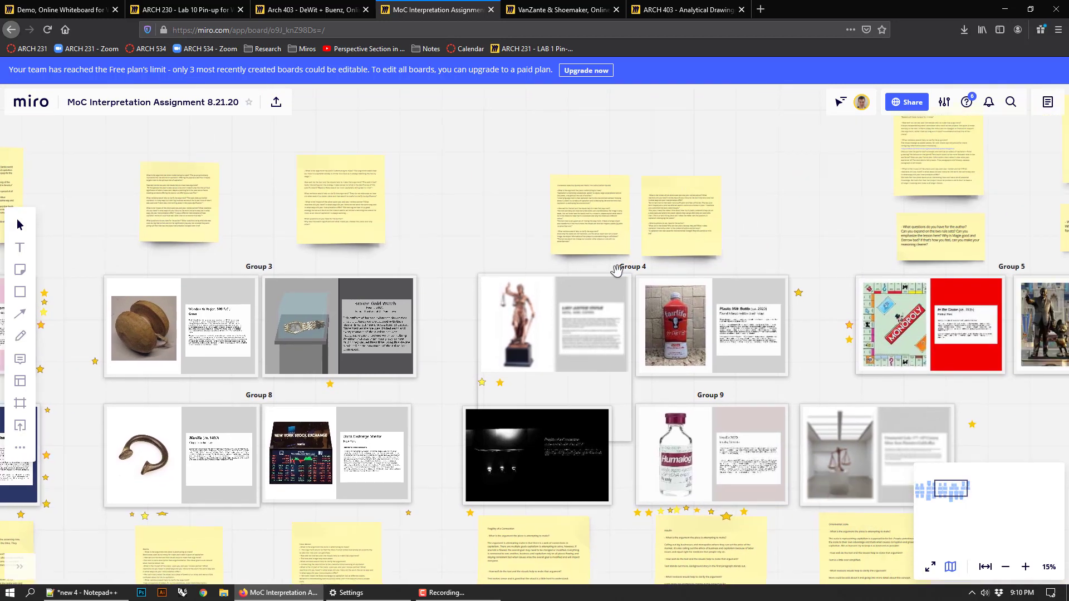
left_click_drag(782, 248, 671, 206)
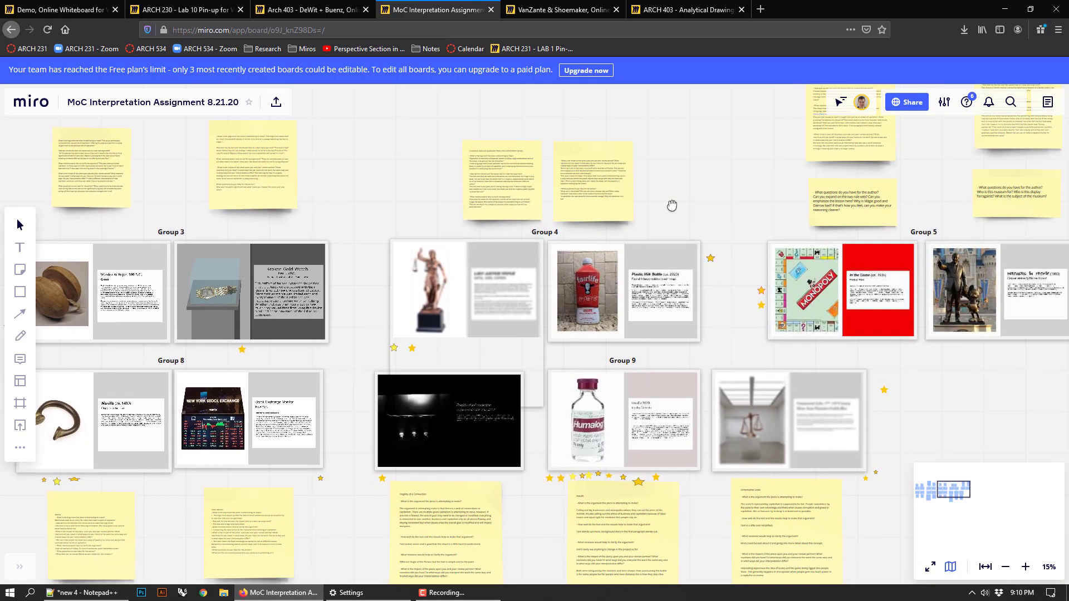
scroll(671, 206, "right", 5)
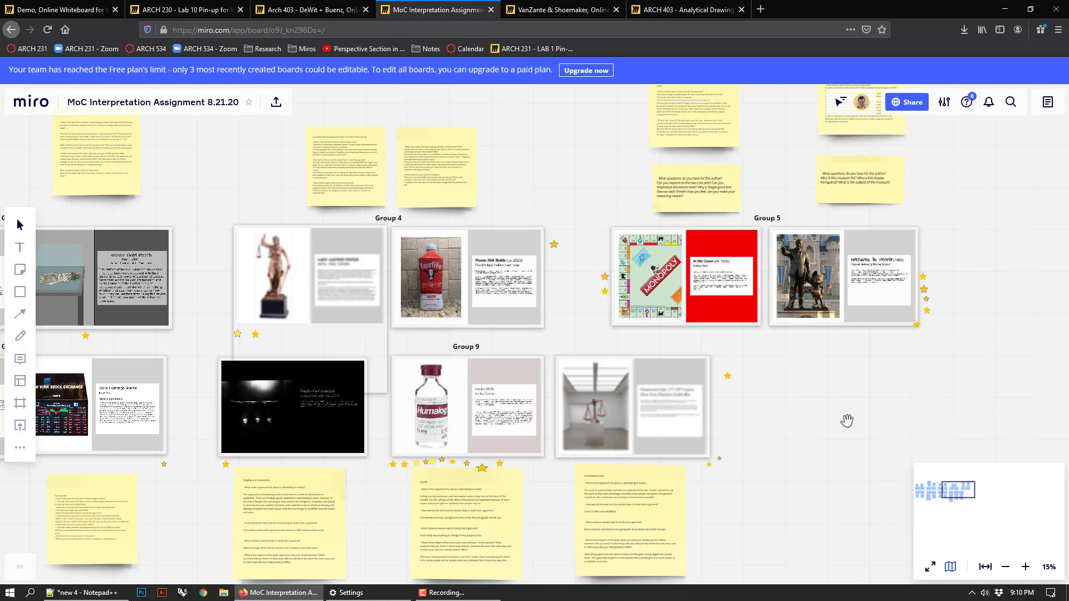
scroll(840, 460, "down", 2)
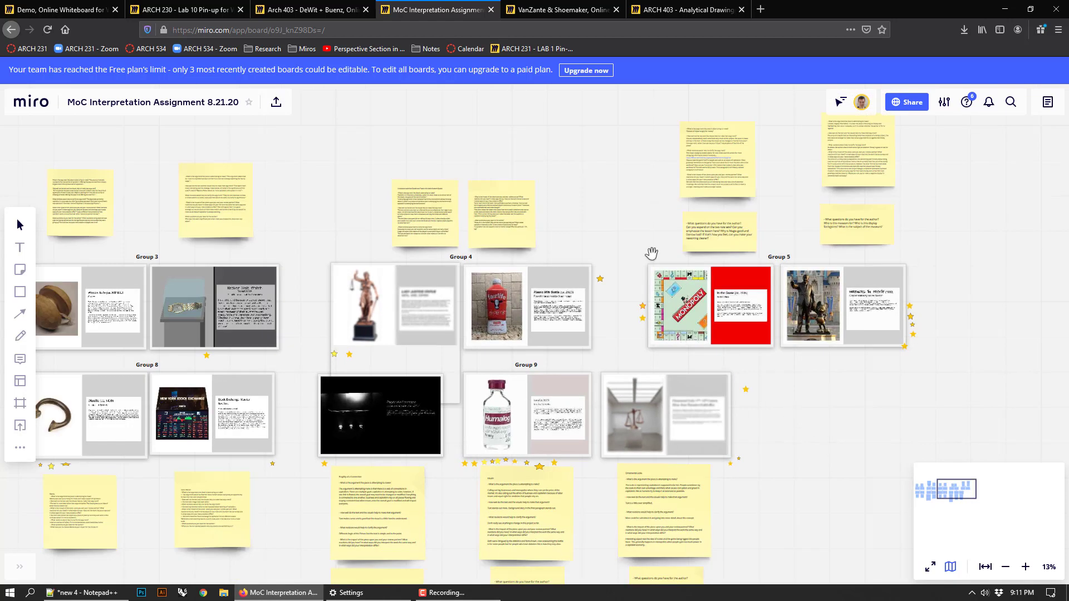
scroll(668, 223, "left", 3)
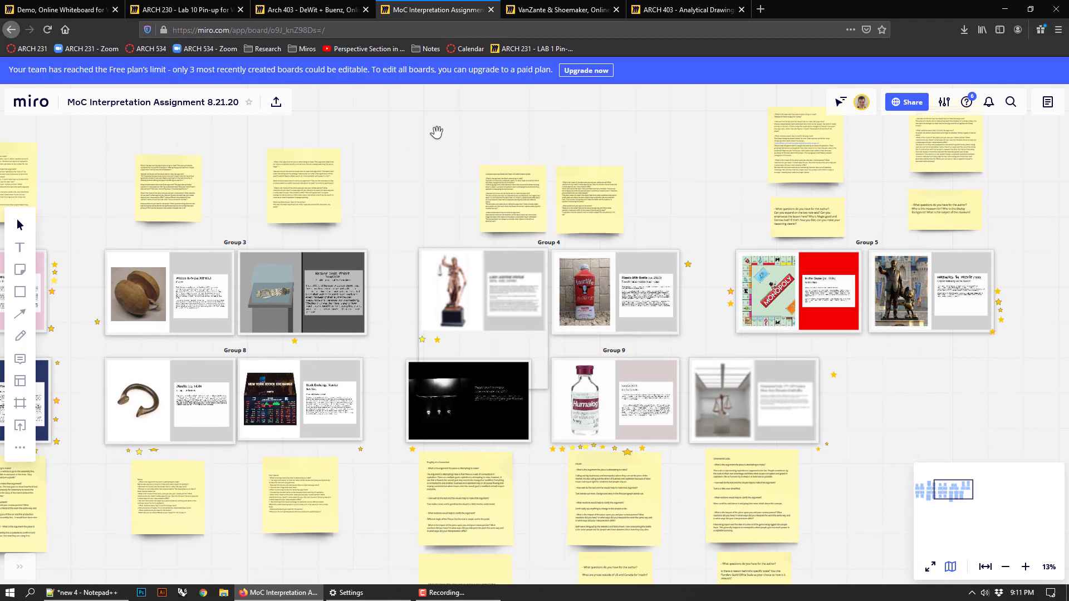
scroll(402, 147, "left", 4)
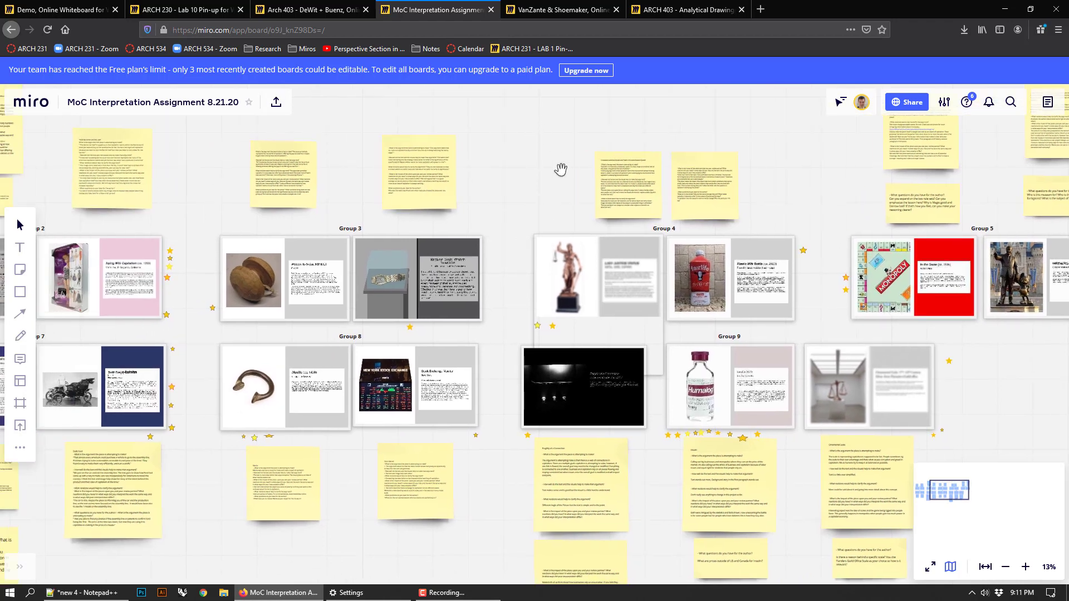
Step: Switch to the student team board with the Mars habitat renderings and view the overall layout of its image clusters and diagrams
left_click(551, 12)
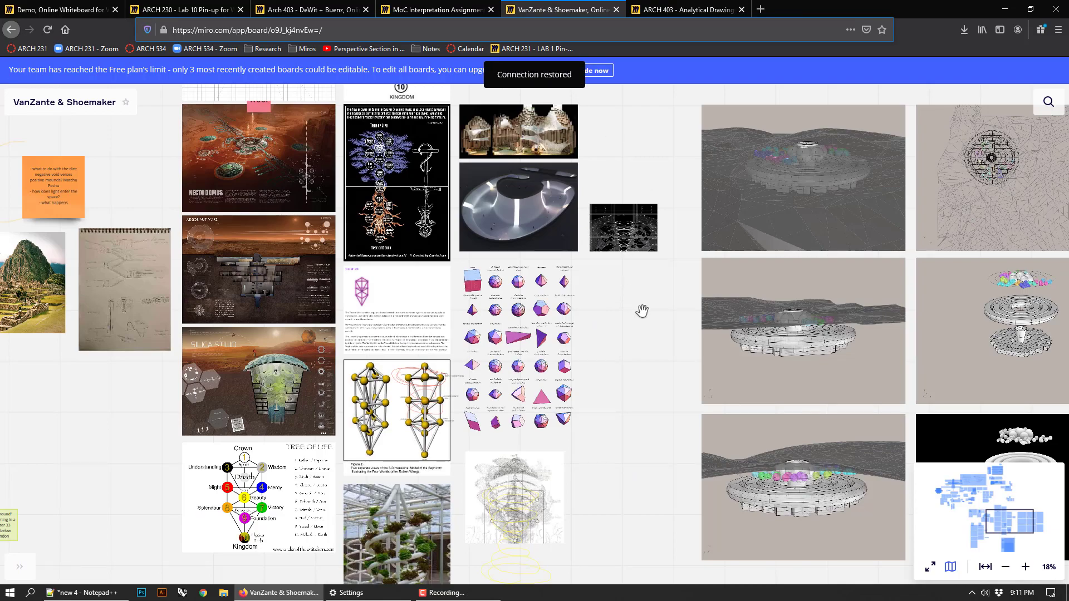
scroll(644, 310, "down", 5)
scroll(651, 301, "down", 4)
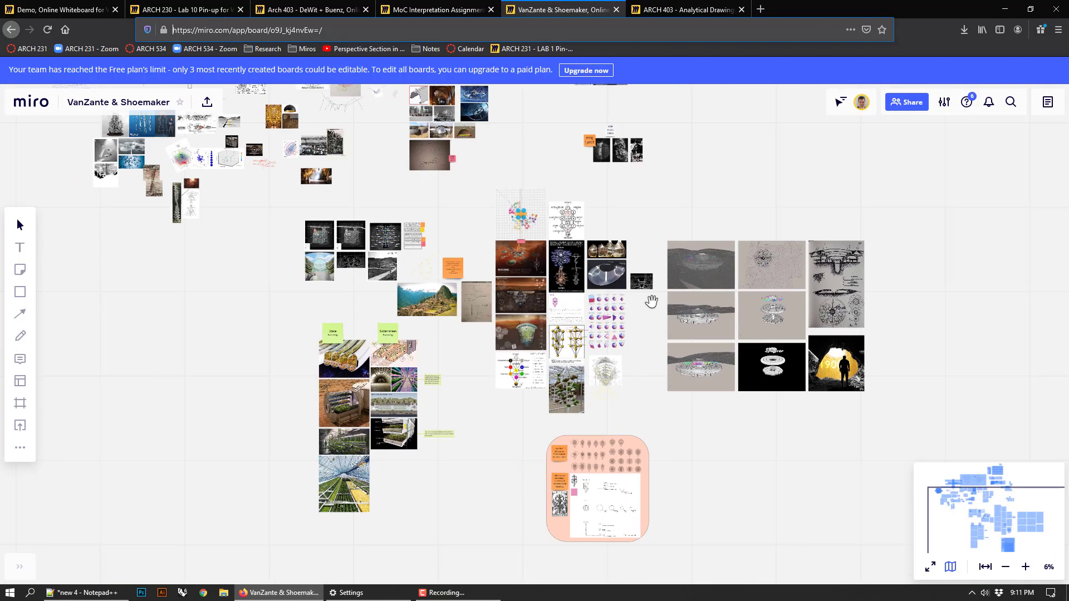
left_click_drag(760, 206, 796, 271)
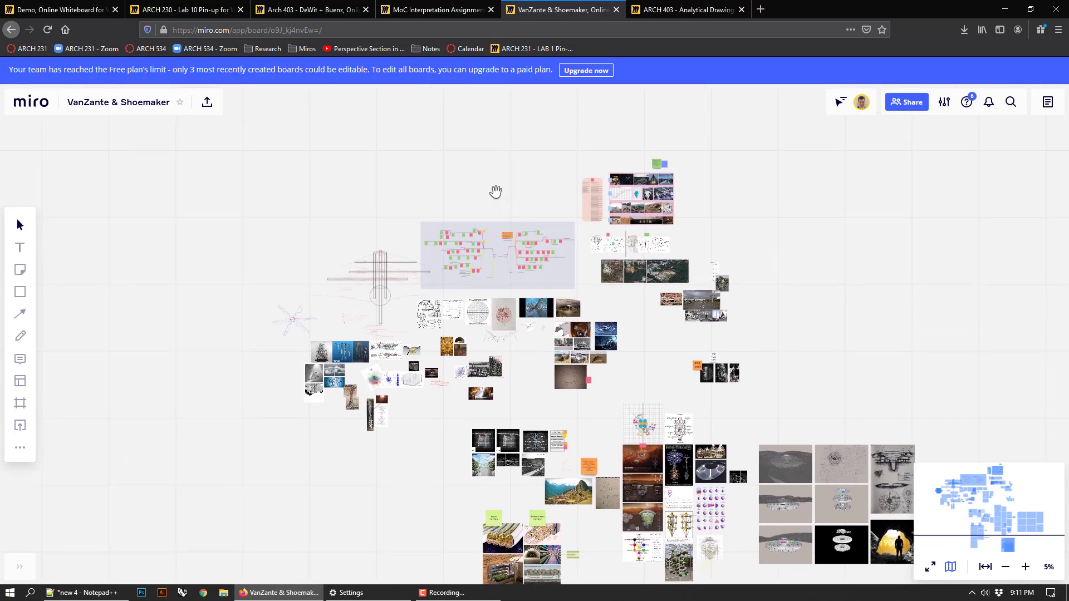
Step: Examine the Recessions and Recoveries flow chart, following its pre-WW2 branches of green and red sticky notes
scroll(425, 221, "up", 2)
scroll(502, 261, "up", 10)
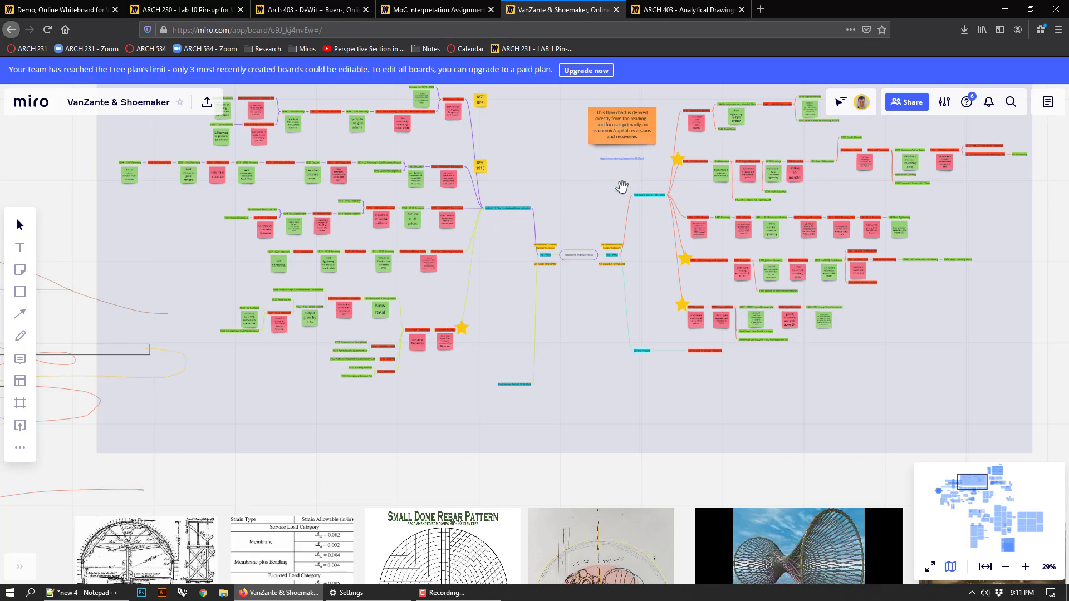
scroll(612, 259, "up", 1)
scroll(587, 253, "up", 5)
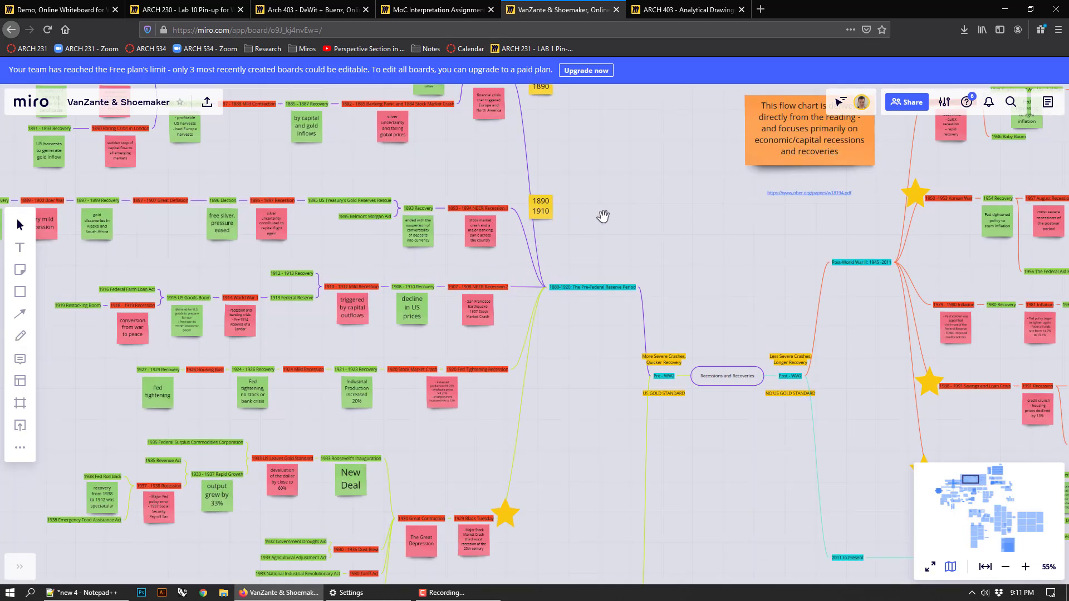
scroll(557, 234, "left", 5)
scroll(557, 234, "up", 2)
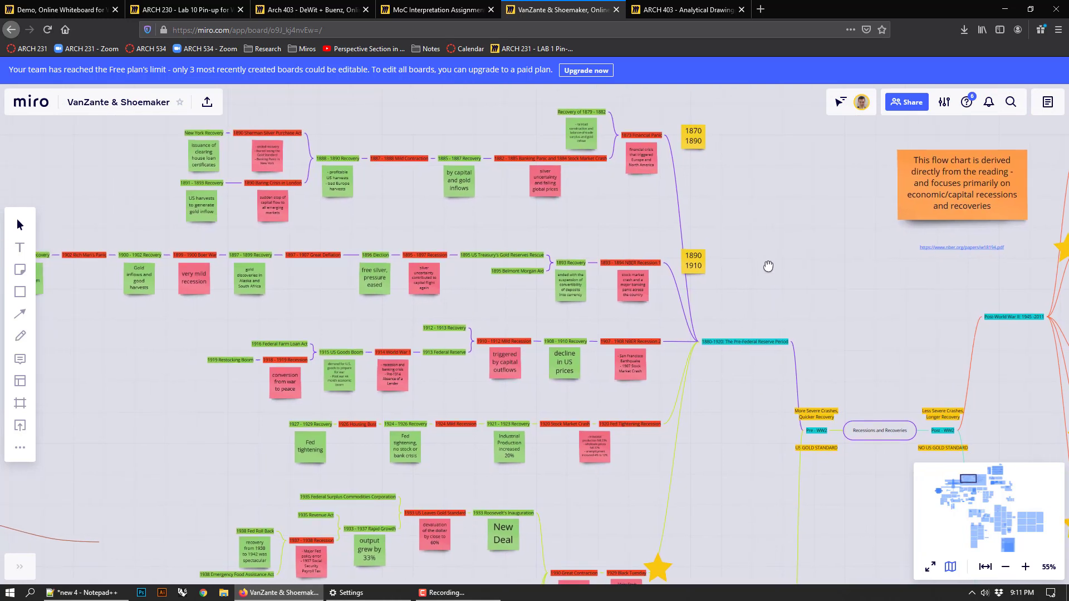
scroll(768, 266, "left", 2)
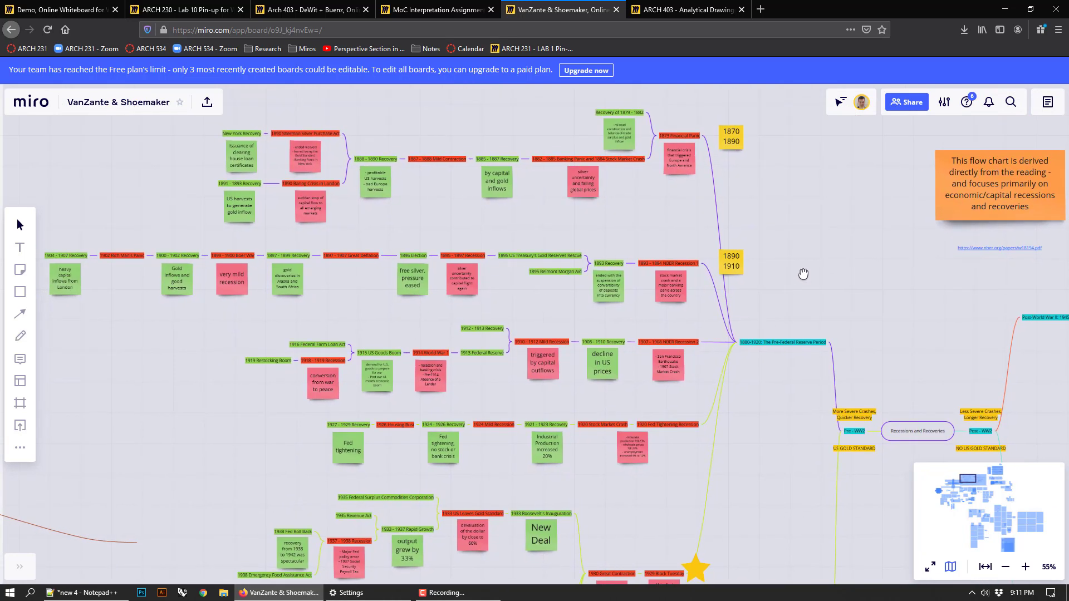
scroll(803, 274, "right", 6)
scroll(803, 274, "down", 3)
scroll(813, 285, "left", 3)
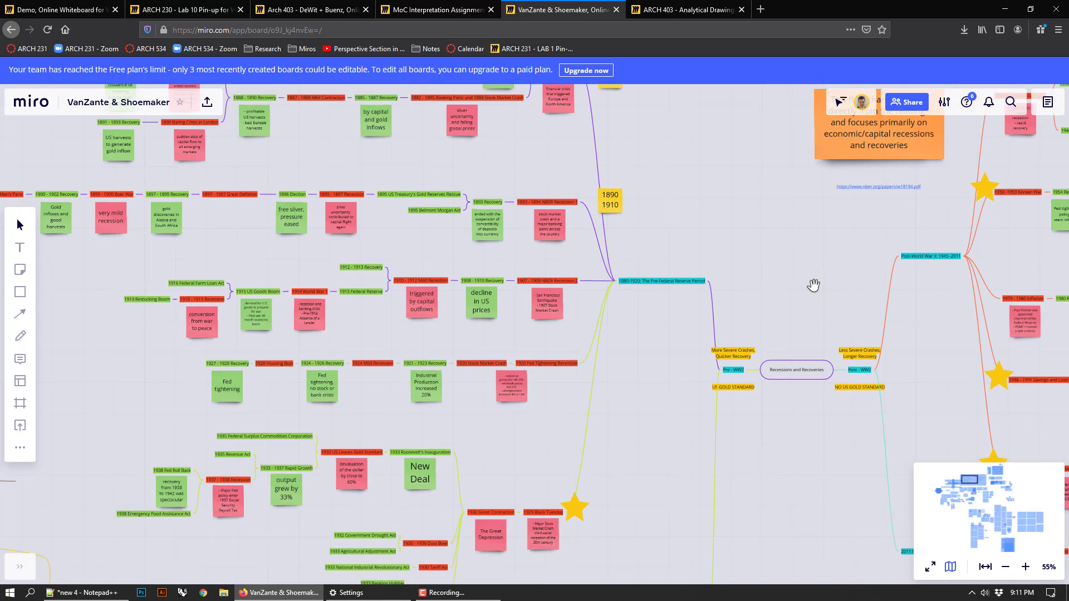
Step: Review the sketched section diagram beside the recessions flow chart and the dome, root and scatter-plot reference images below it
scroll(814, 285, "down", 5)
scroll(813, 286, "down", 3)
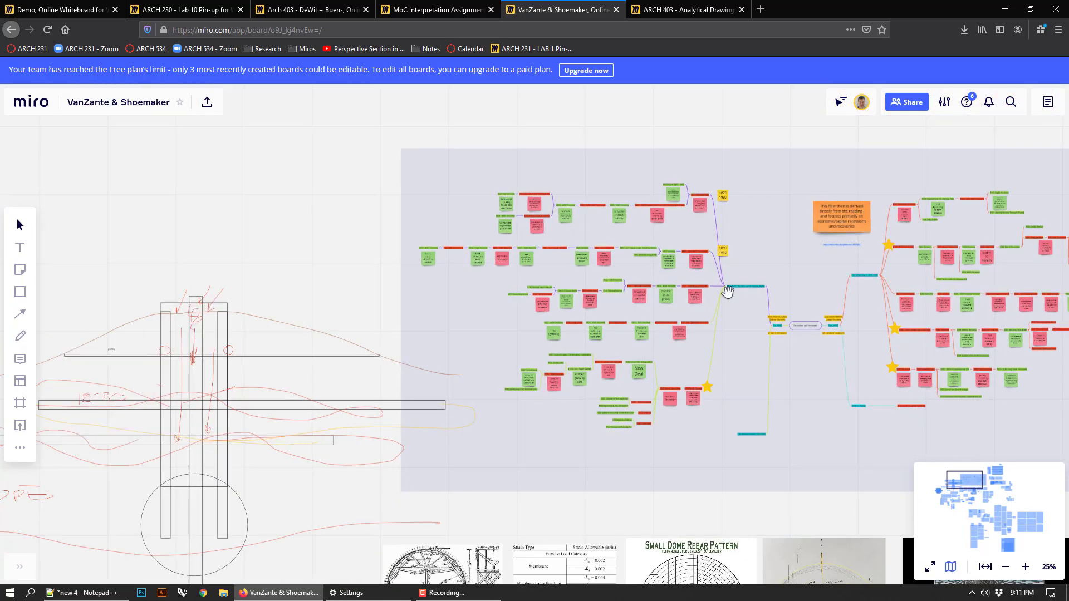
scroll(508, 203, "left", 2)
scroll(665, 277, "up", 2)
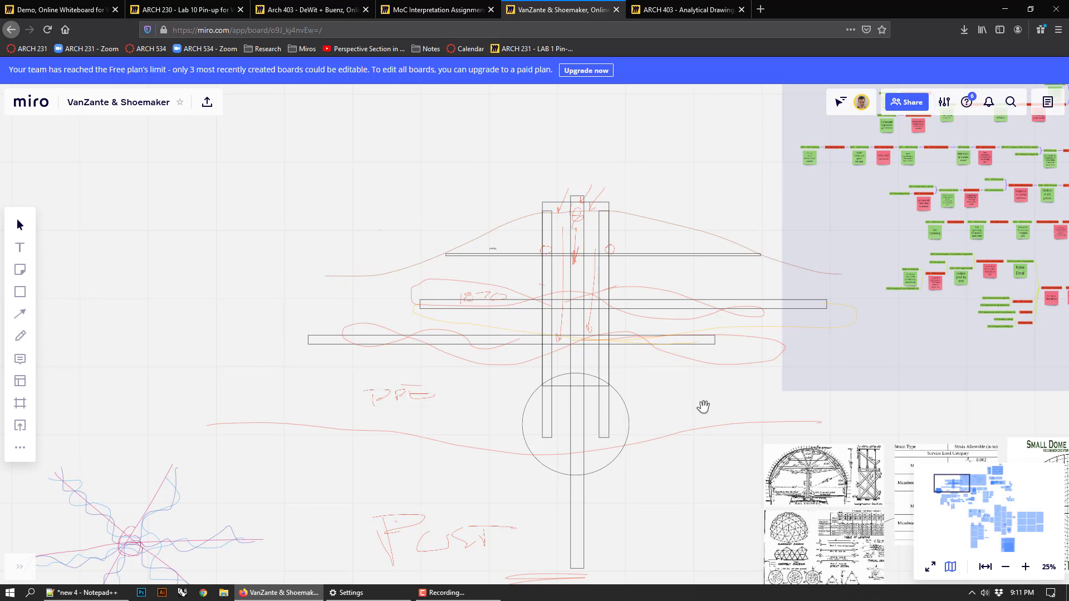
mouse_move(686, 394)
left_mouse_down()
mouse_move(578, 208)
mouse_move(535, 165)
left_mouse_up()
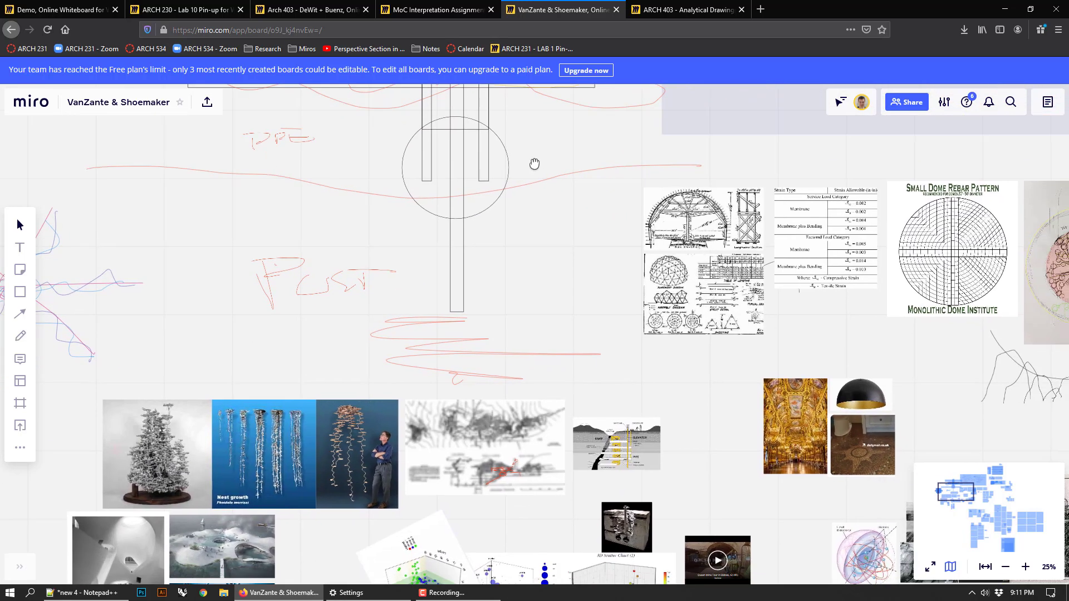
left_click_drag(820, 349, 835, 198)
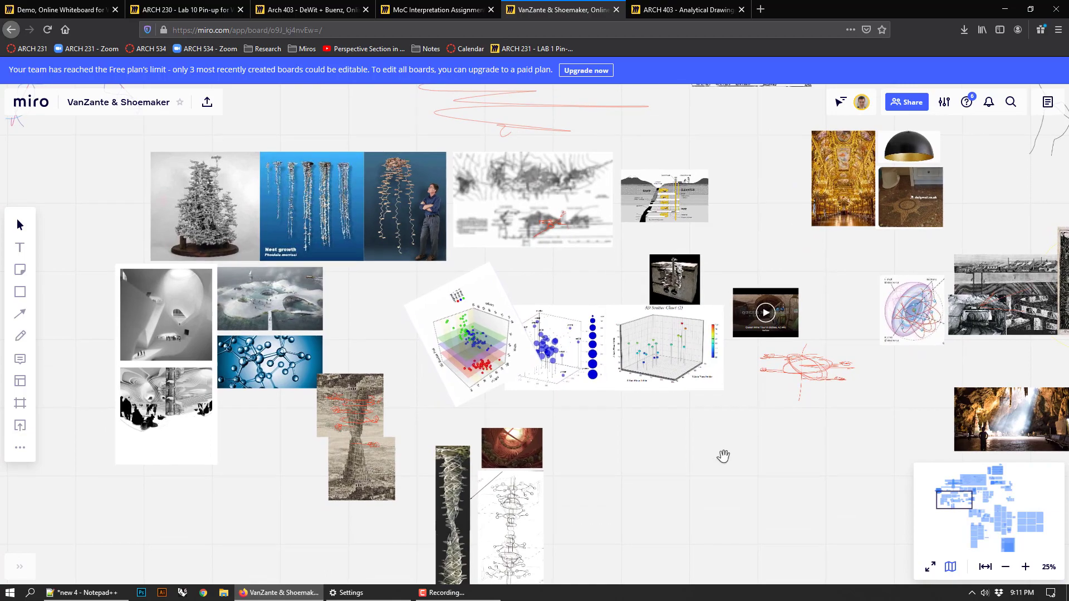
left_click_drag(722, 452, 716, 405)
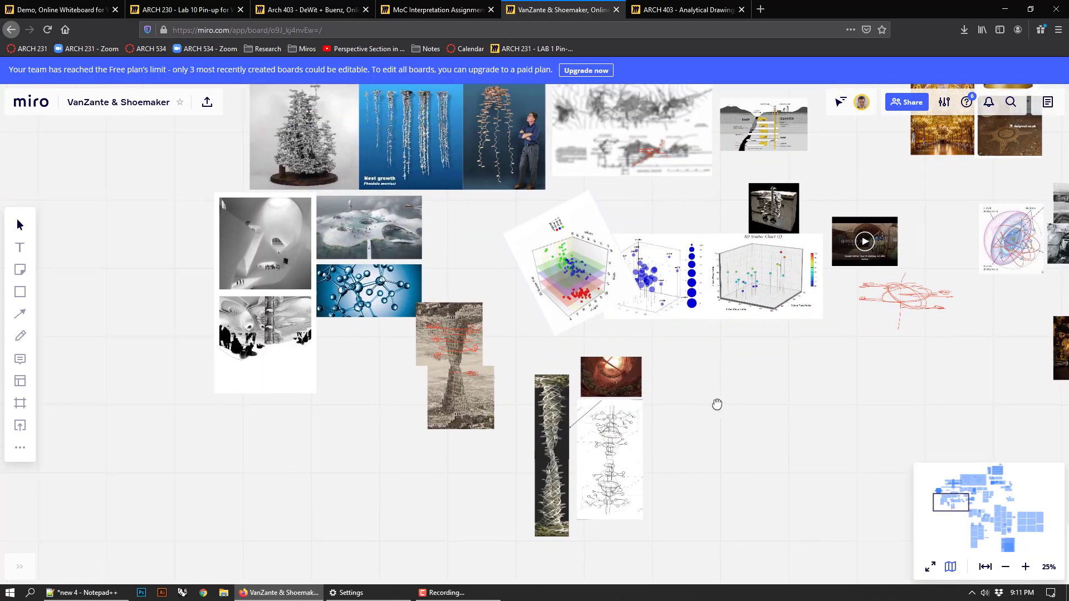
Step: Read the peer comments and sticky-note replies beside the section drawing with the blue and orange circulation spirals
scroll(696, 404, "right", 10)
left_click_drag(746, 368, 589, 145)
scroll(666, 151, "down", 3)
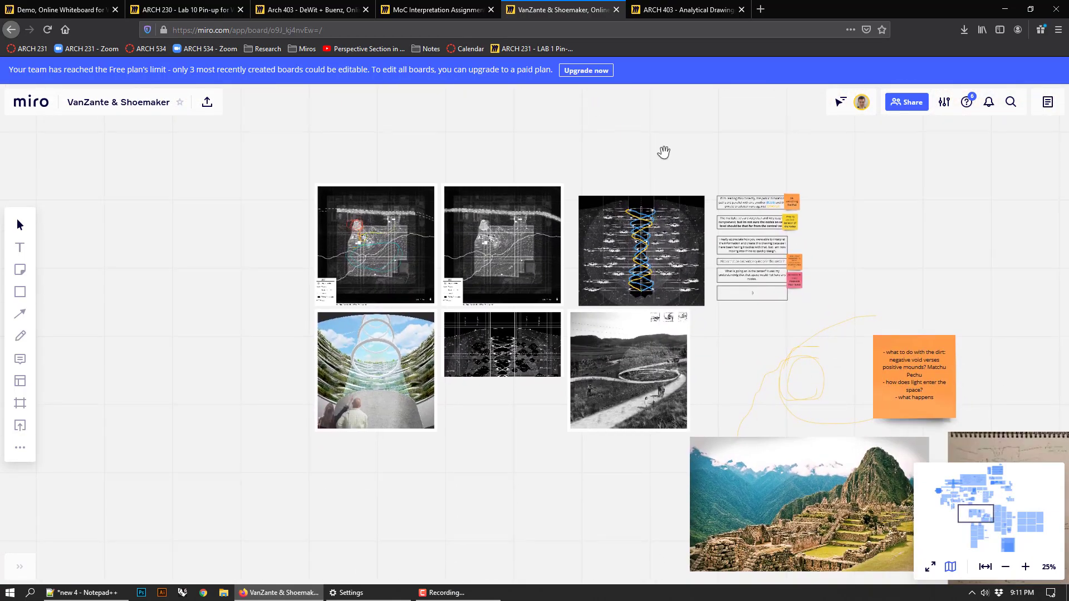
scroll(788, 222, "up", 10)
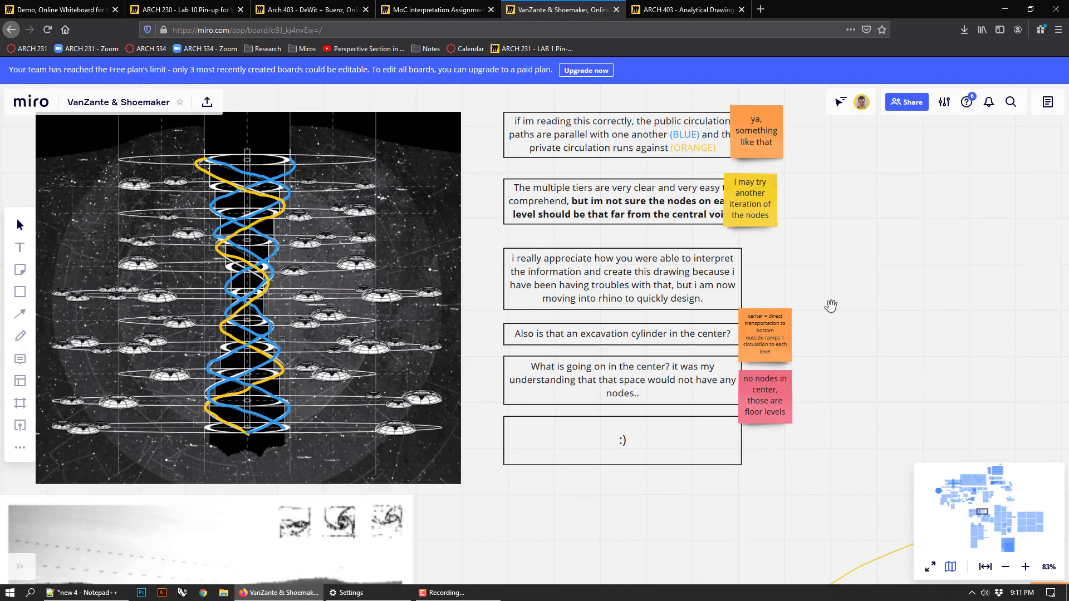
scroll(838, 307, "down", 5)
scroll(746, 245, "up", 2)
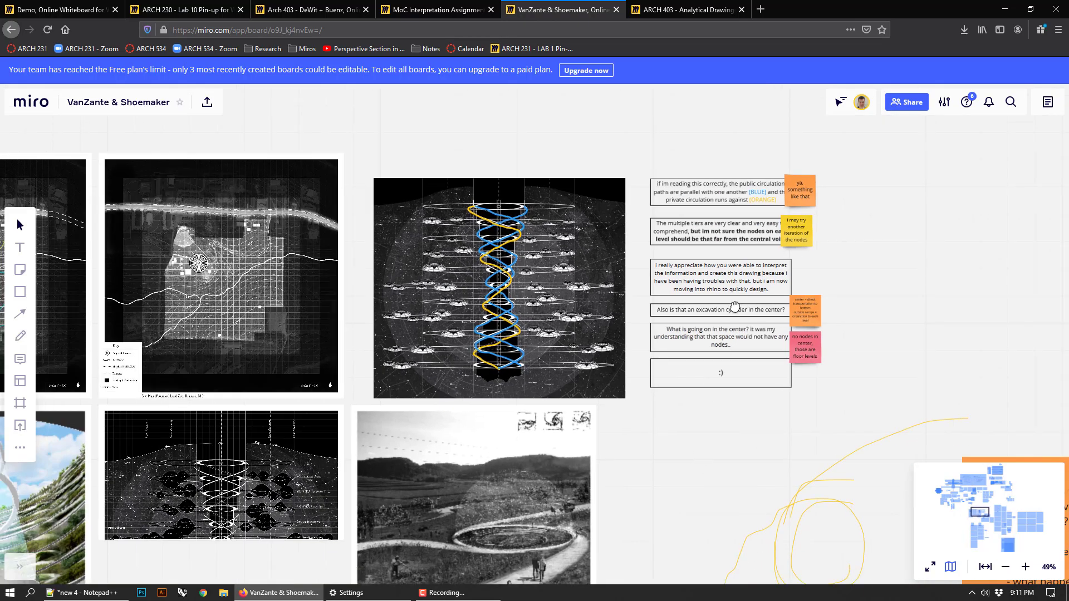
Step: Examine the orange sticky note about dirt and light together with the yellow sketch, the Machu Picchu photo and the notebook sketches
scroll(697, 241, "right", 3)
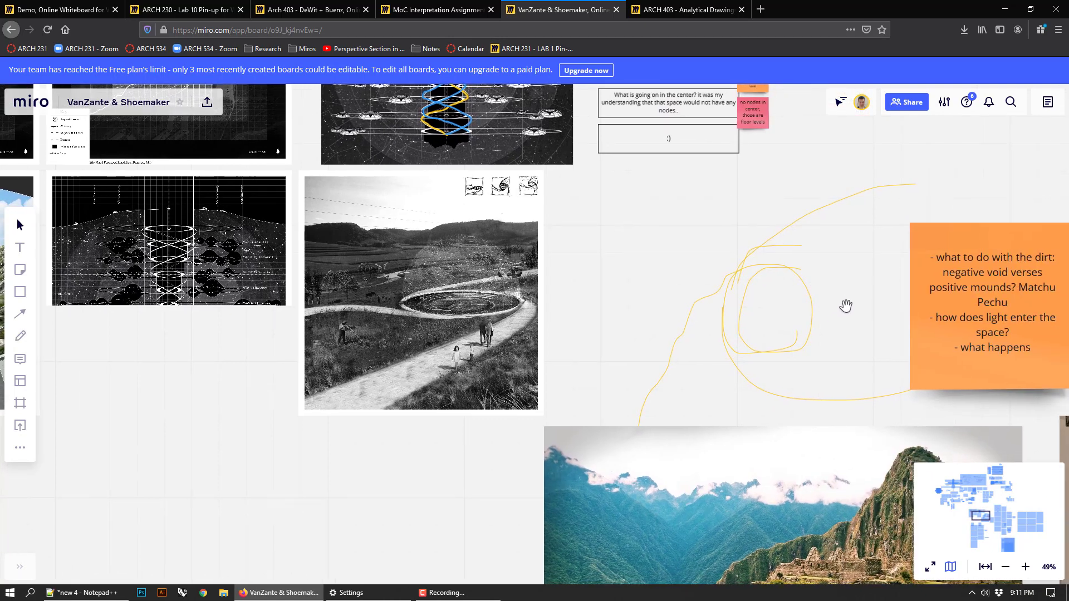
scroll(790, 256, "right", 4)
scroll(791, 256, "down", 2)
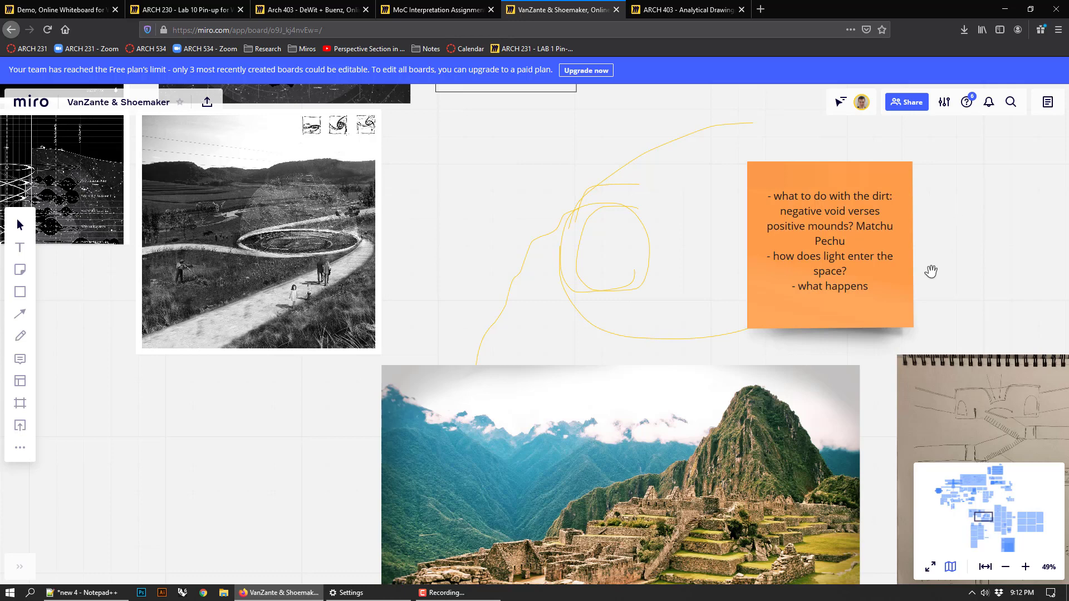
left_click_drag(942, 244, 766, 195)
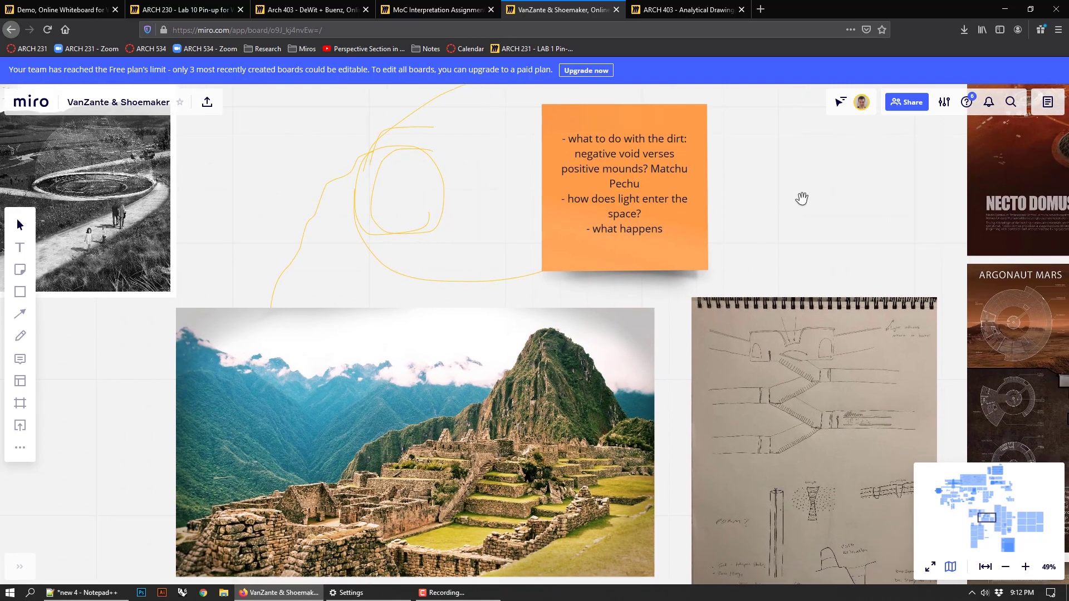
mouse_move(819, 218)
left_mouse_down()
mouse_move(759, 134)
mouse_move(723, 128)
left_mouse_up()
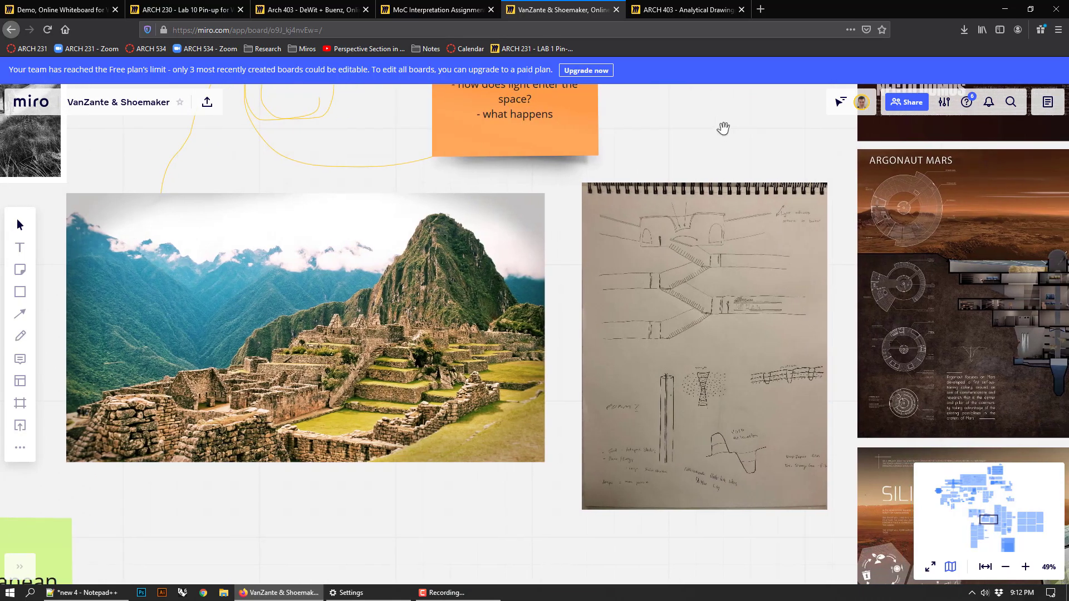
scroll(748, 150, "down", 3)
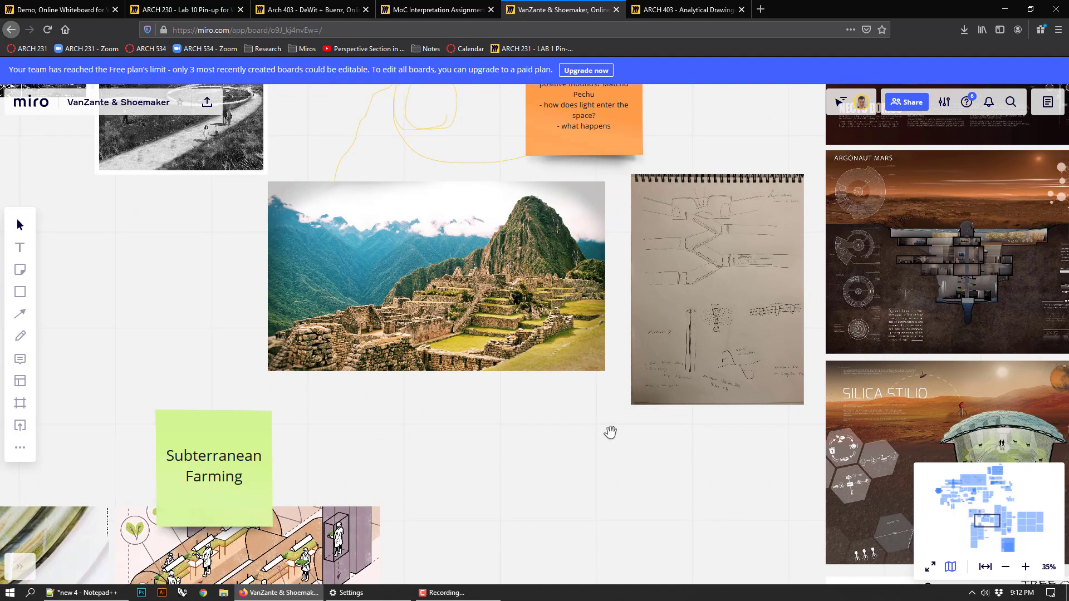
Step: Examine the Space Farming and Subterranean Farming image columns and the green notes linked to the underground farming pictures
scroll(583, 446, "down", 2)
left_click_drag(562, 489, 863, 205)
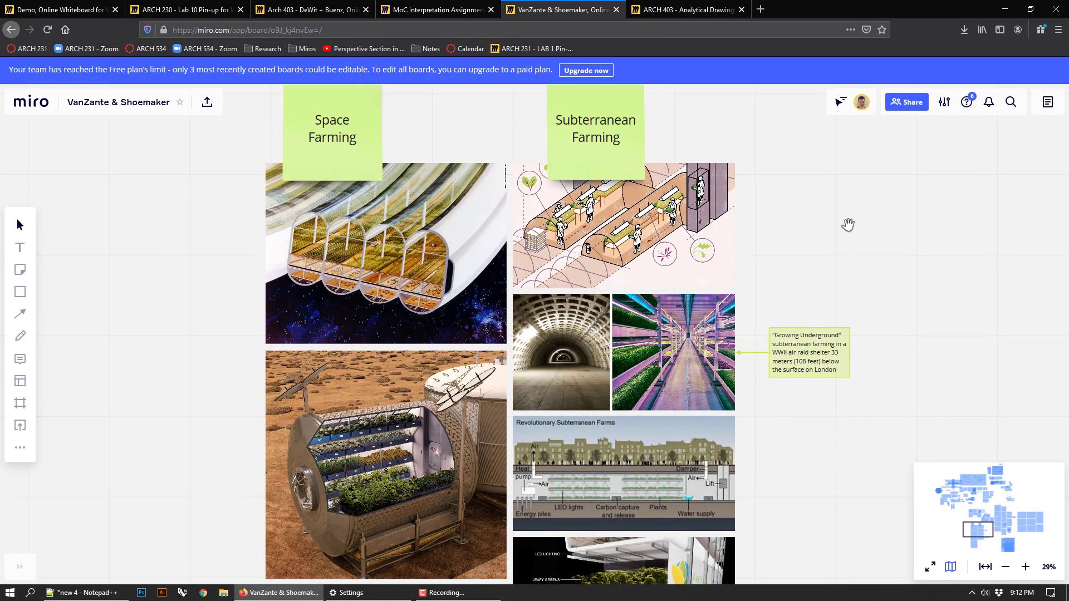
left_click_drag(818, 291, 834, 236)
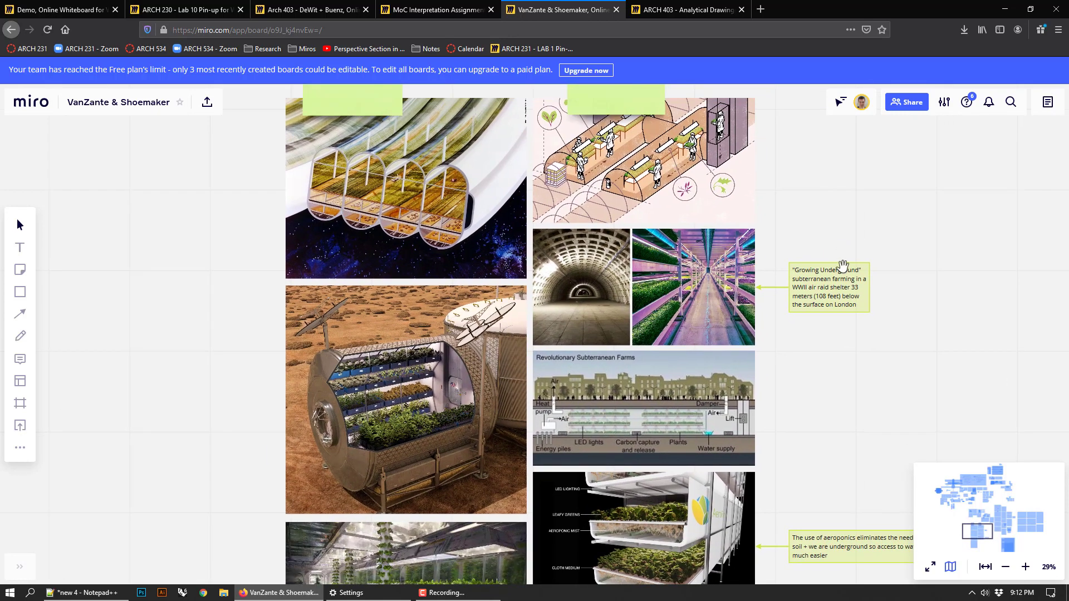
scroll(859, 226, "down", 3)
scroll(880, 263, "right", 3)
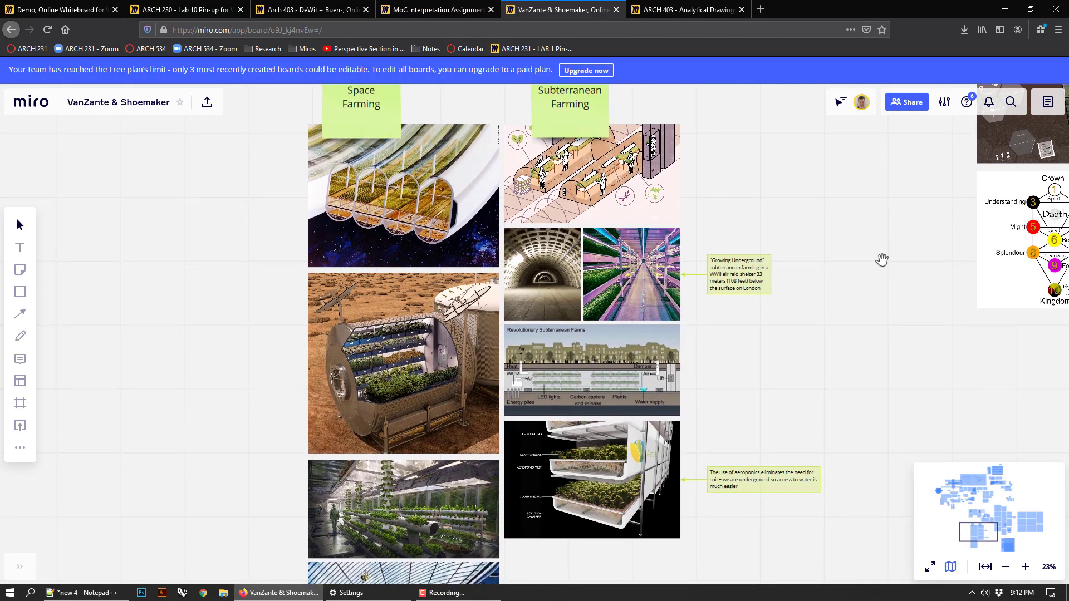
scroll(892, 376, "down", 2)
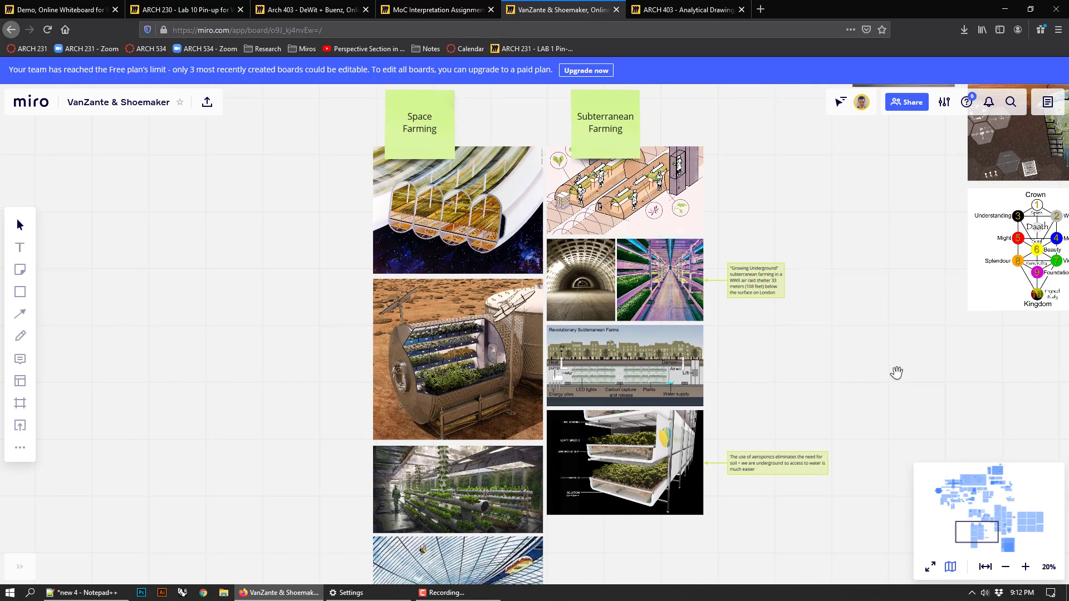
Step: Examine the rounded panel of symbol iterations and its Tree of Life, Plan and Section breakdown
left_click_drag(914, 382, 685, 429)
scroll(686, 429, "down", 10)
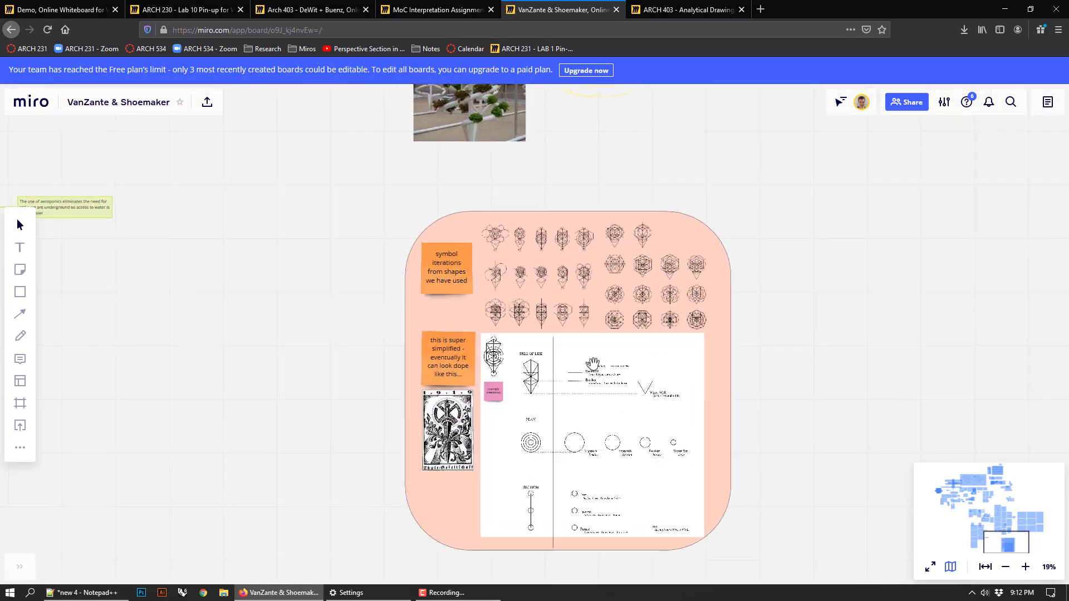
scroll(595, 360, "up", 3)
scroll(747, 382, "down", 3)
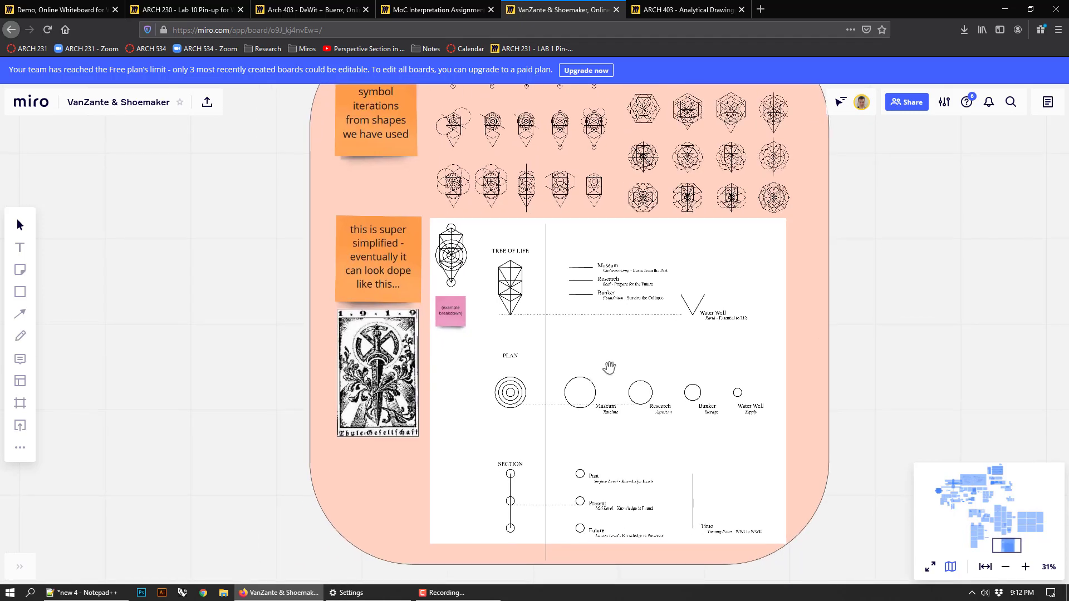
Step: Survey the whole team board, from the symbol panel and habitat renderings up to the flow chart, site maps and precedent images
scroll(928, 308, "down", 5)
left_click_drag(1004, 253, 759, 451)
scroll(853, 373, "down", 4)
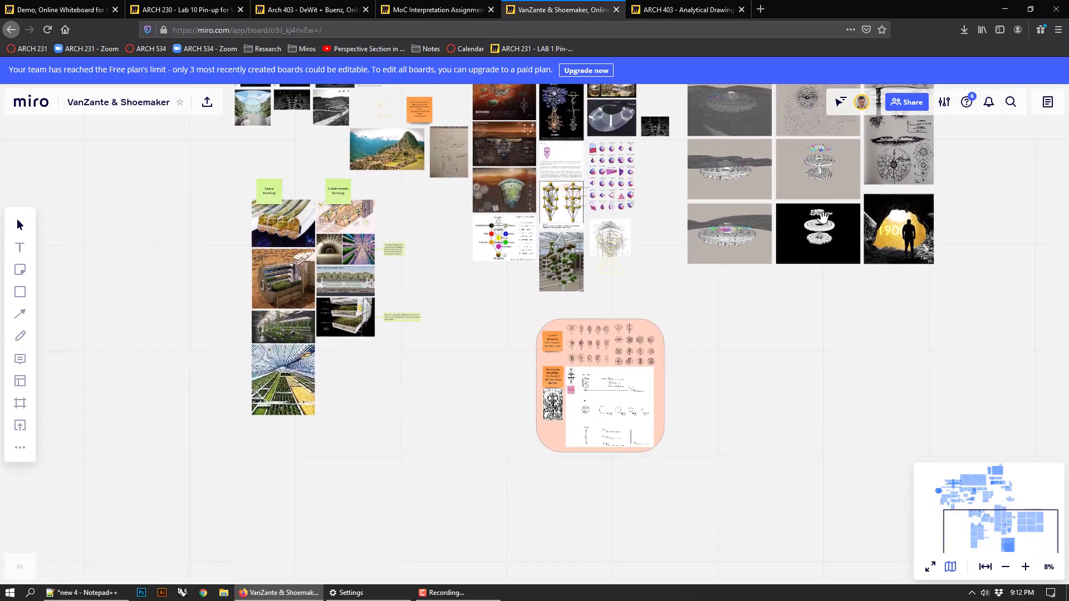
scroll(802, 278, "up", 1)
scroll(775, 255, "up", 4)
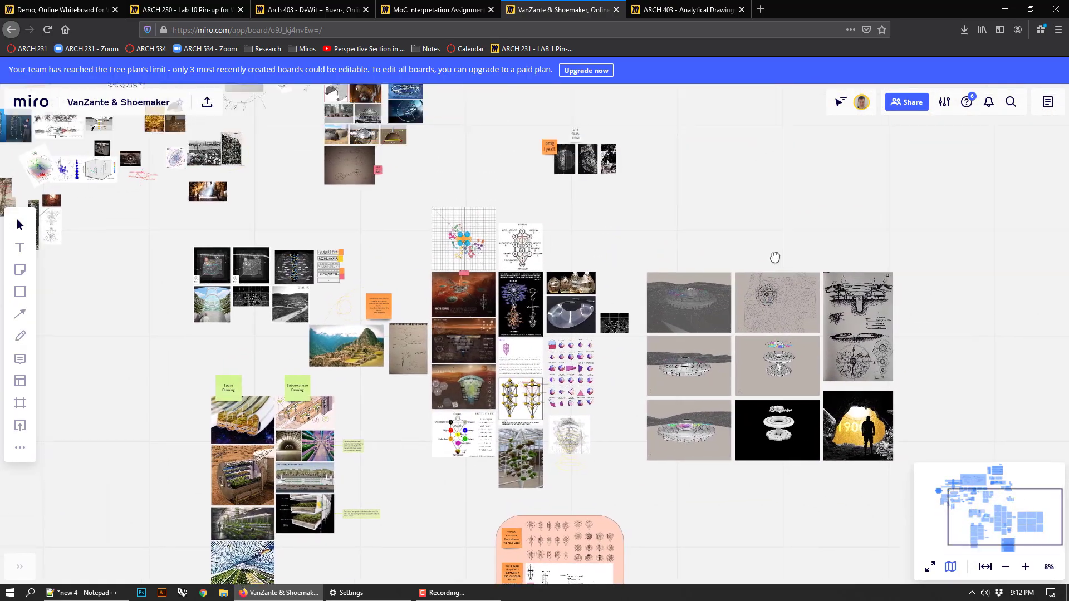
left_click_drag(718, 232, 785, 313)
scroll(785, 313, "up", 2)
scroll(807, 229, "up", 3)
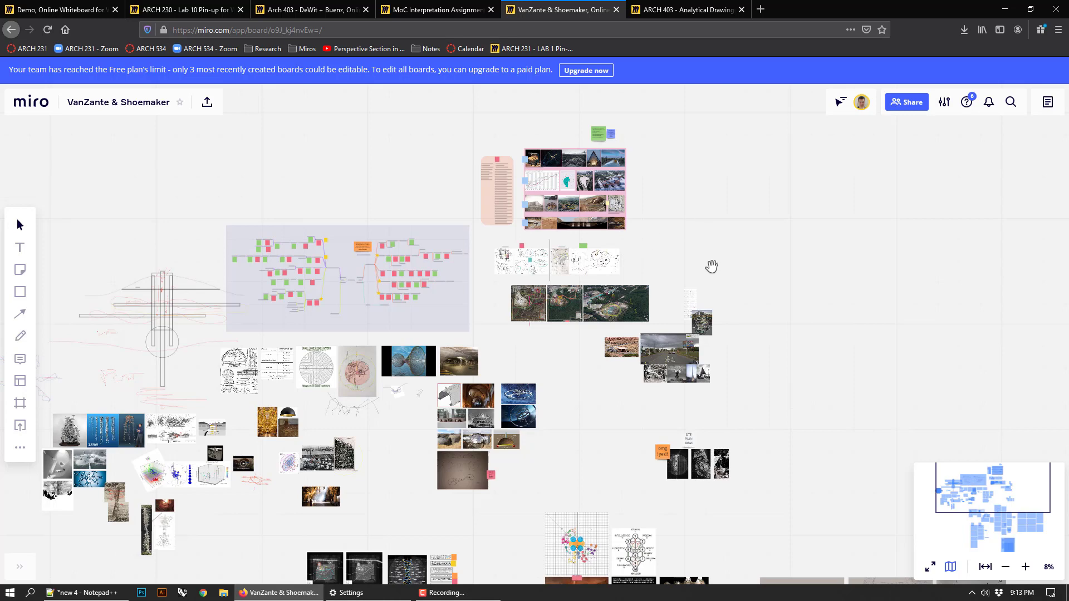
scroll(683, 256, "up", 1)
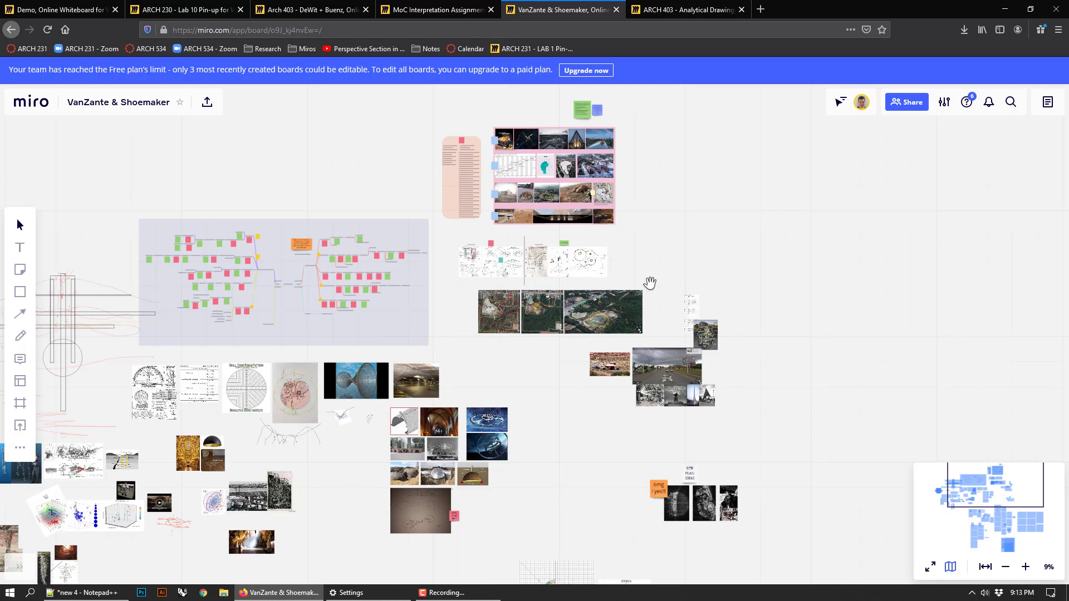
left_click_drag(668, 204, 719, 243)
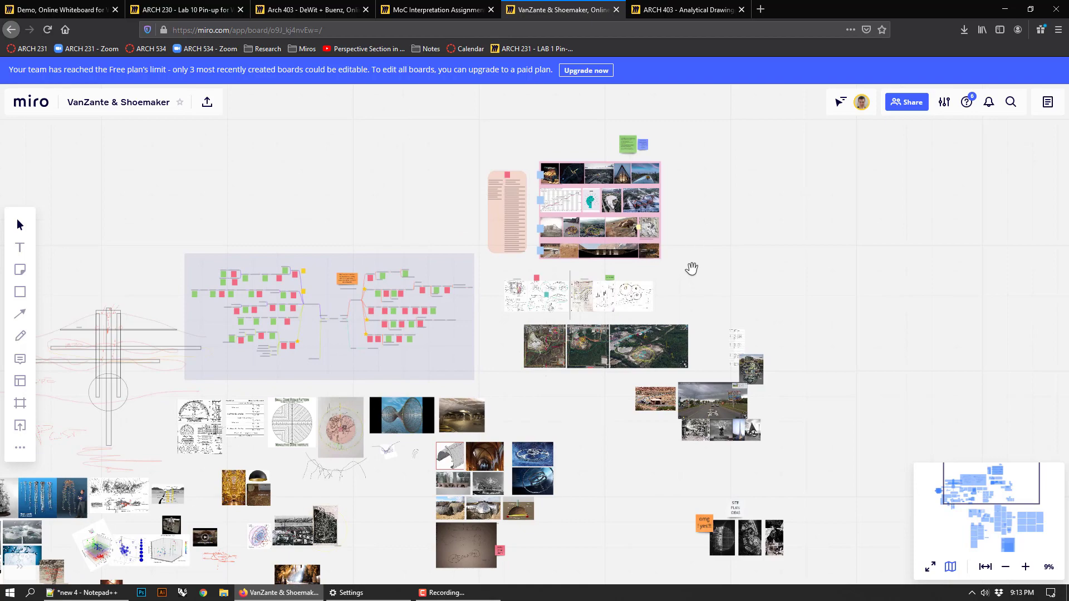
Step: Compare the two students' site map ideas and concept sketches on either side of the dividing line
scroll(692, 269, "up", 5)
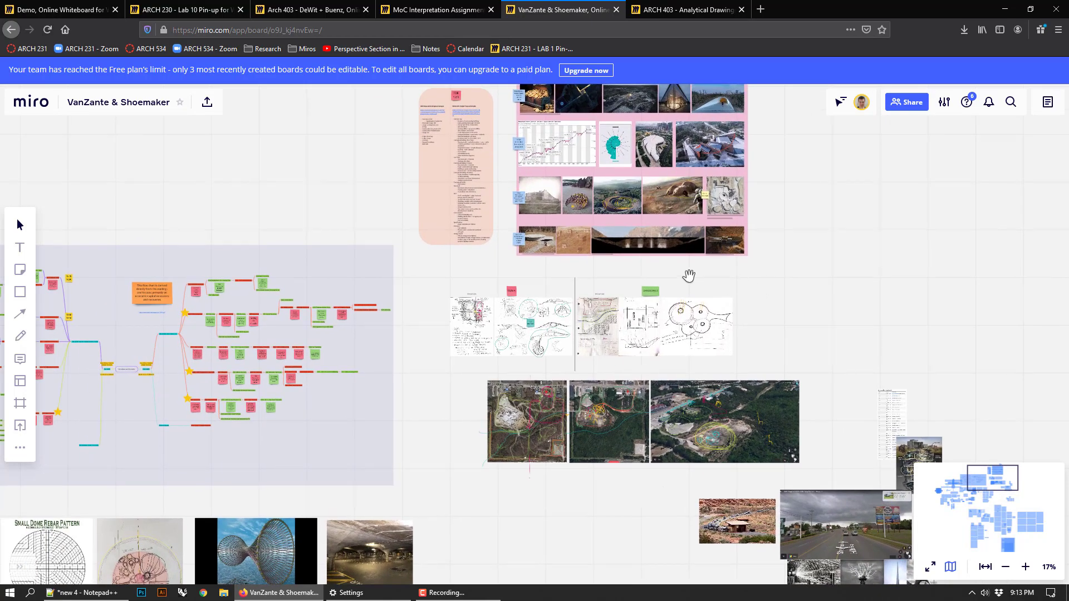
scroll(579, 278, "up", 6)
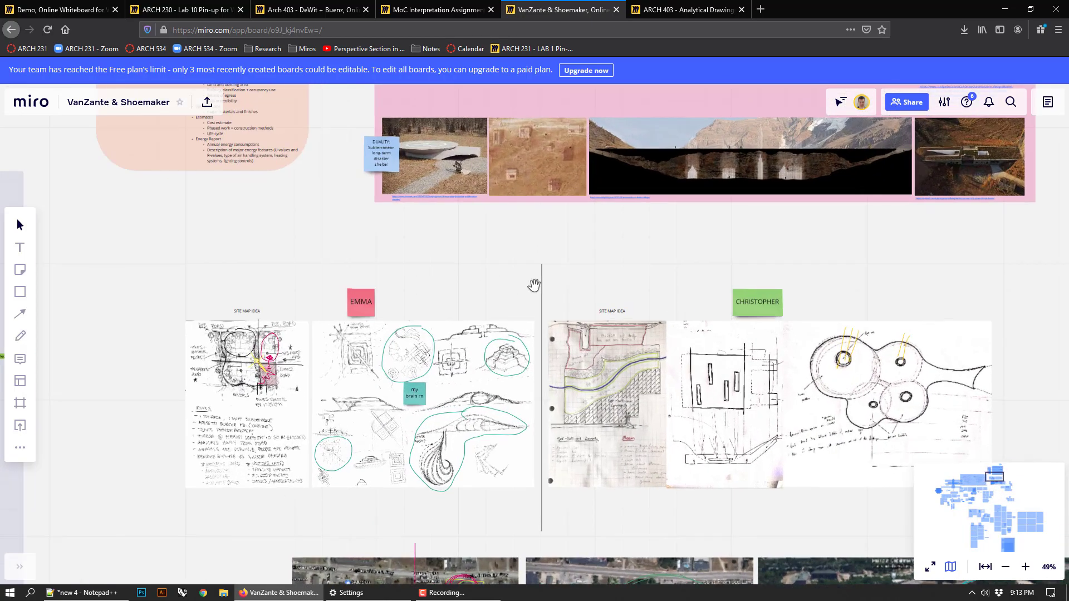
scroll(534, 285, "right", 2)
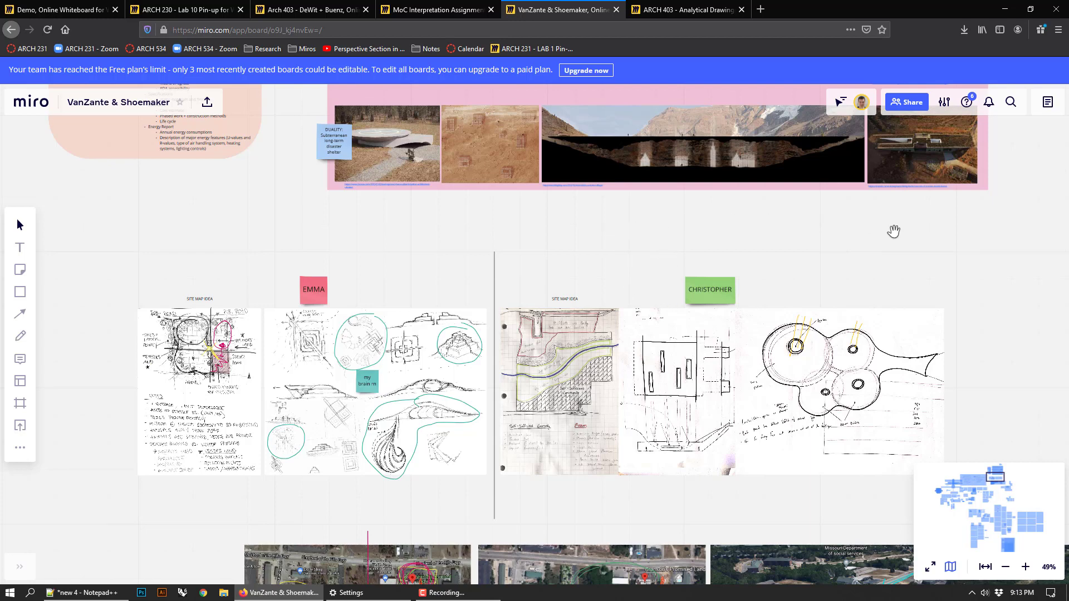
left_click_drag(893, 231, 825, 234)
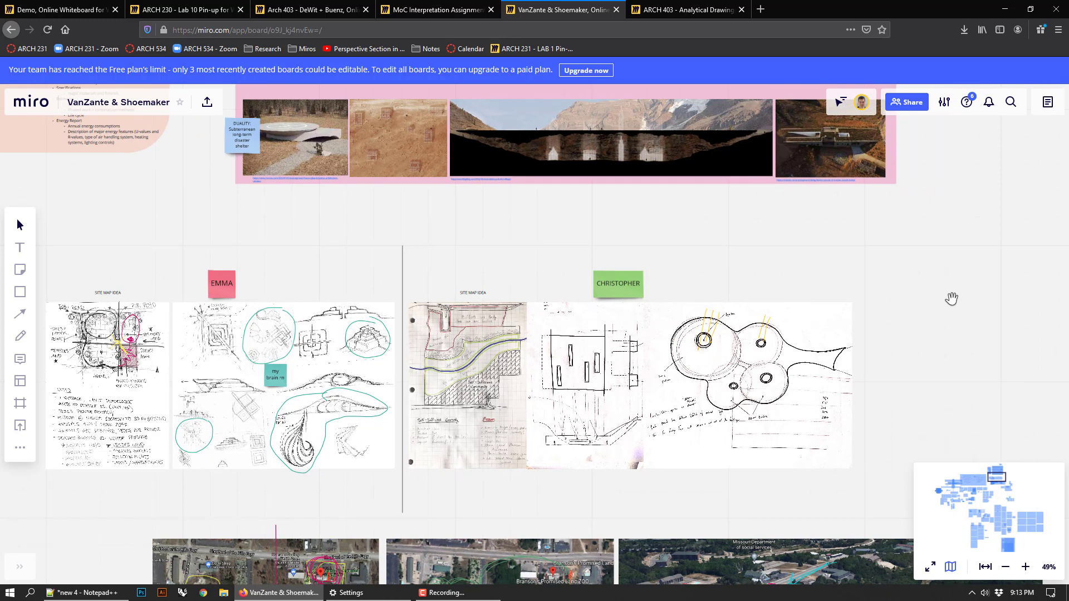
scroll(910, 284, "down", 1)
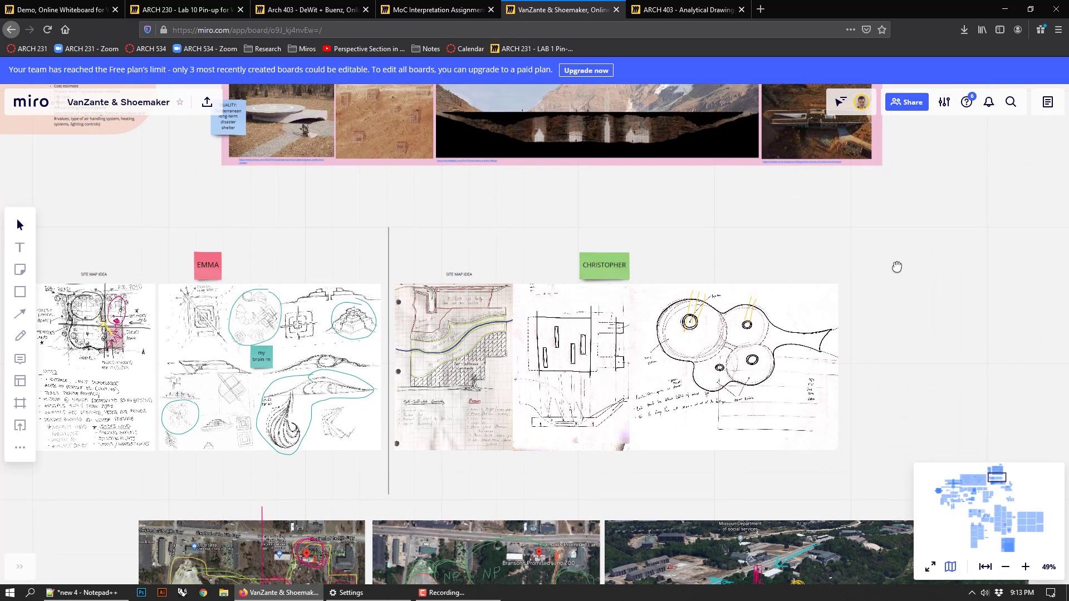
Step: Review the pink precedent panel's Duality, Form, Flow and Philosophy image rows and the sticky notes above it
scroll(910, 301, "up", 6)
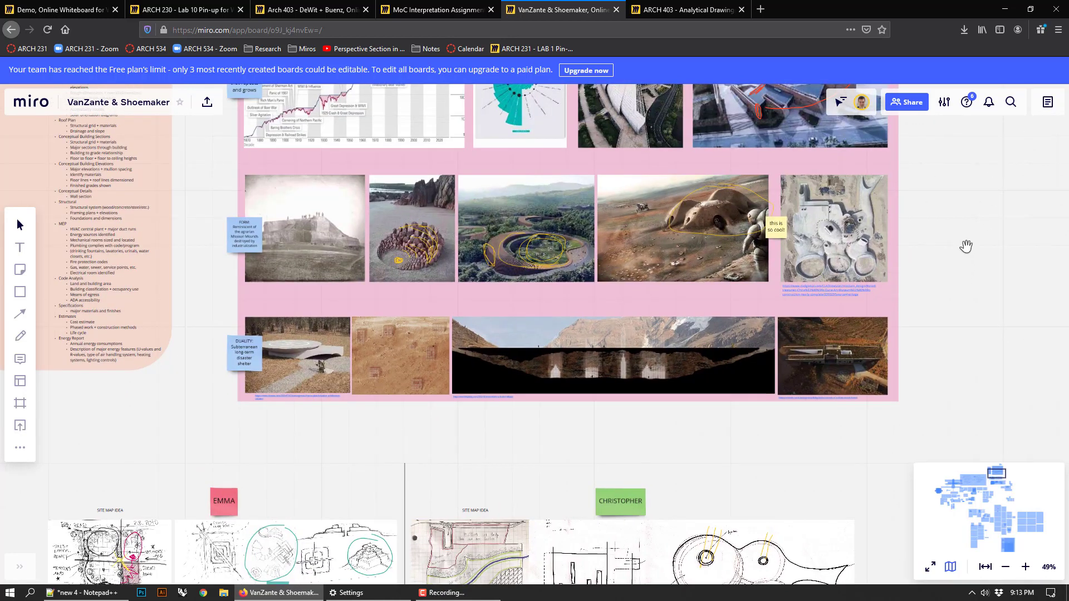
scroll(946, 325, "up", 1)
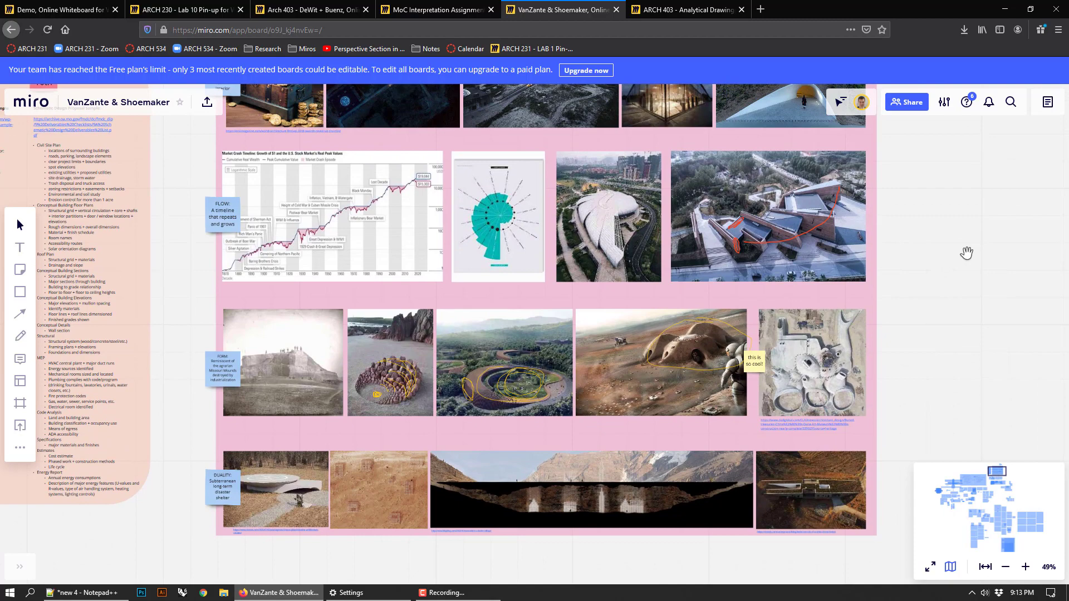
left_click_drag(967, 265, 964, 334)
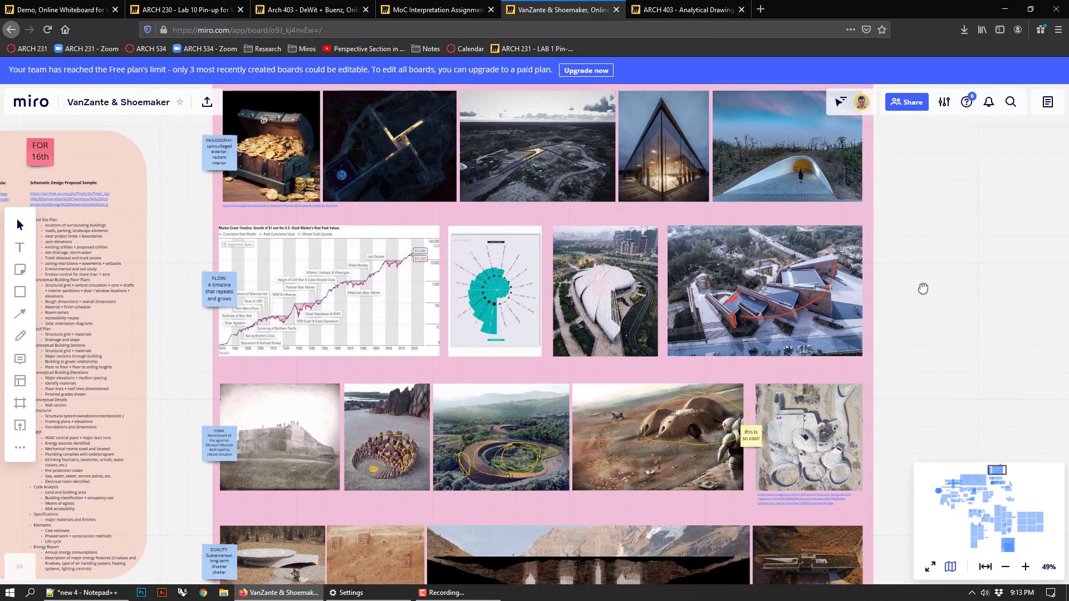
left_click_drag(923, 288, 936, 368)
left_click_drag(946, 246, 927, 313)
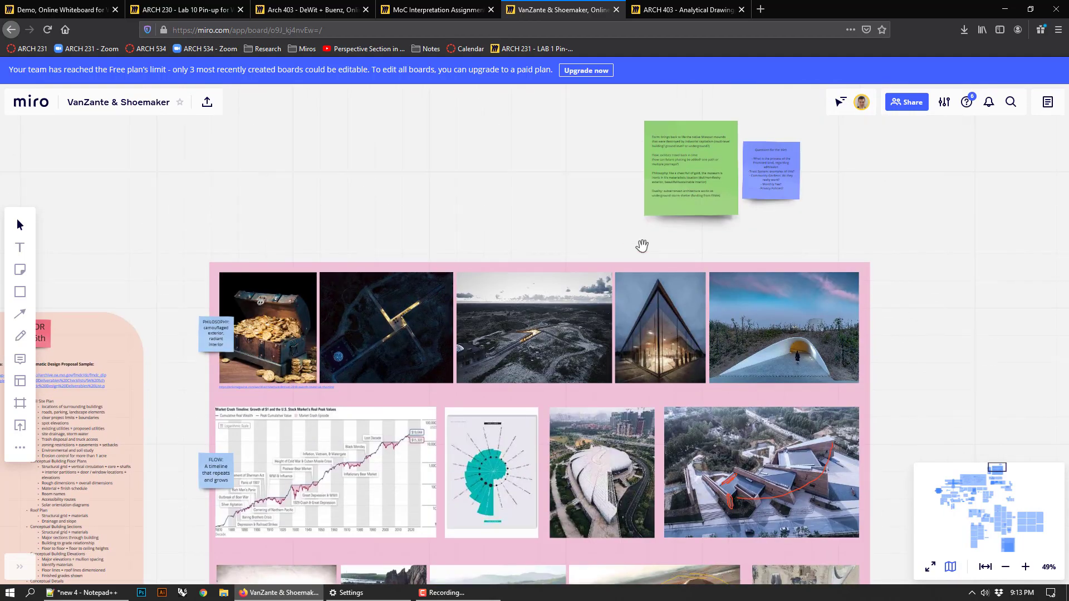
Step: Read the RFP and Schematic Design Proposal sample checklists under the "FOR 16th" sticky note
left_click_drag(181, 249, 537, 143)
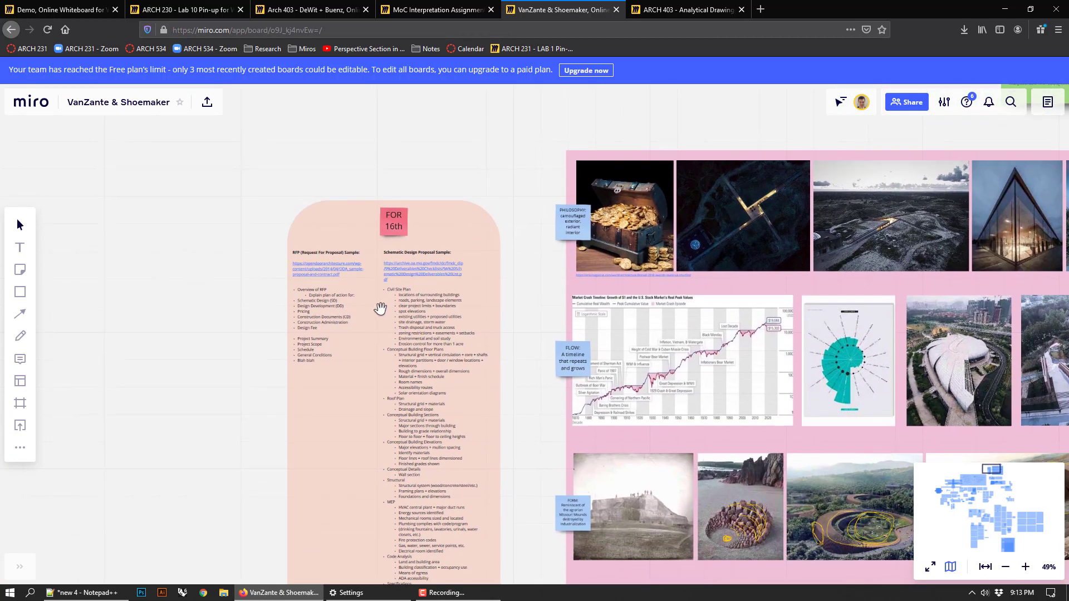
scroll(380, 308, "up", 3)
scroll(345, 290, "up", 1)
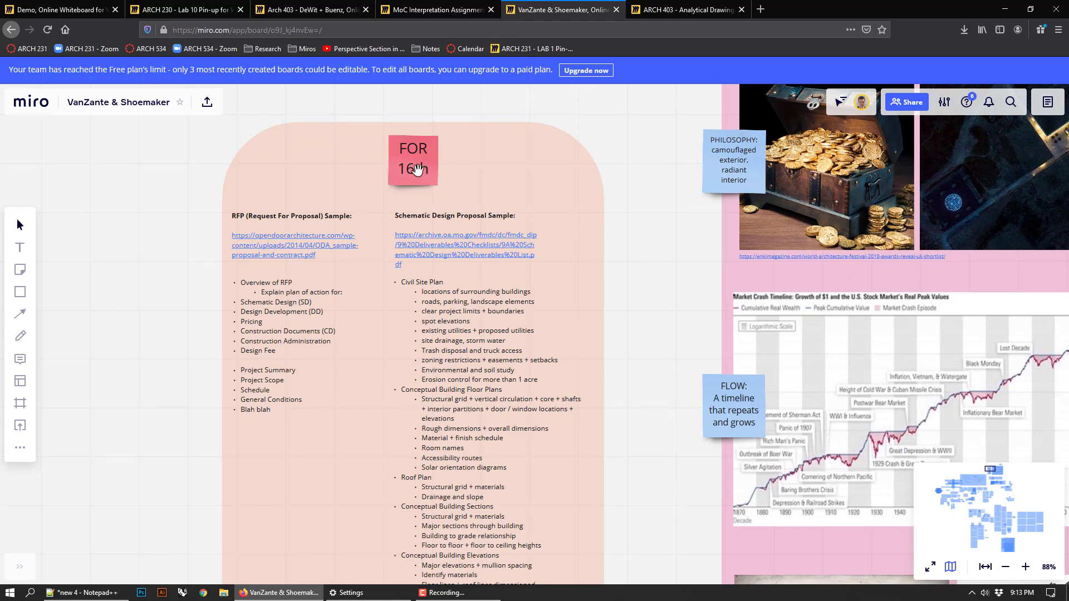
Step: Read the rest of the Schematic Design Proposal checklist, from the floor plan requirements down to the Energy Report
scroll(646, 400, "down", 5)
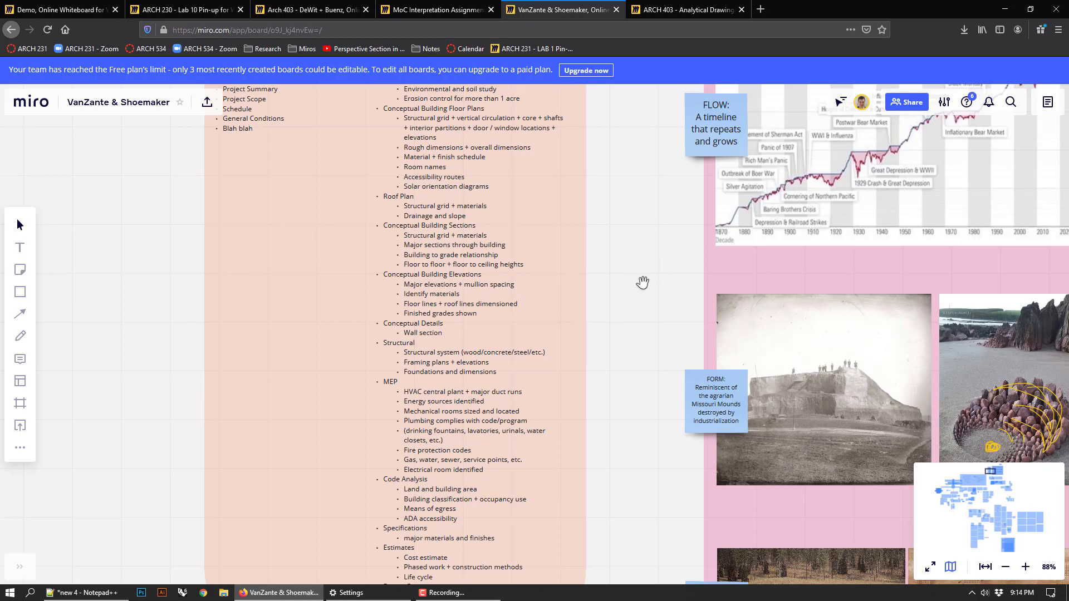
scroll(645, 274, "down", 2)
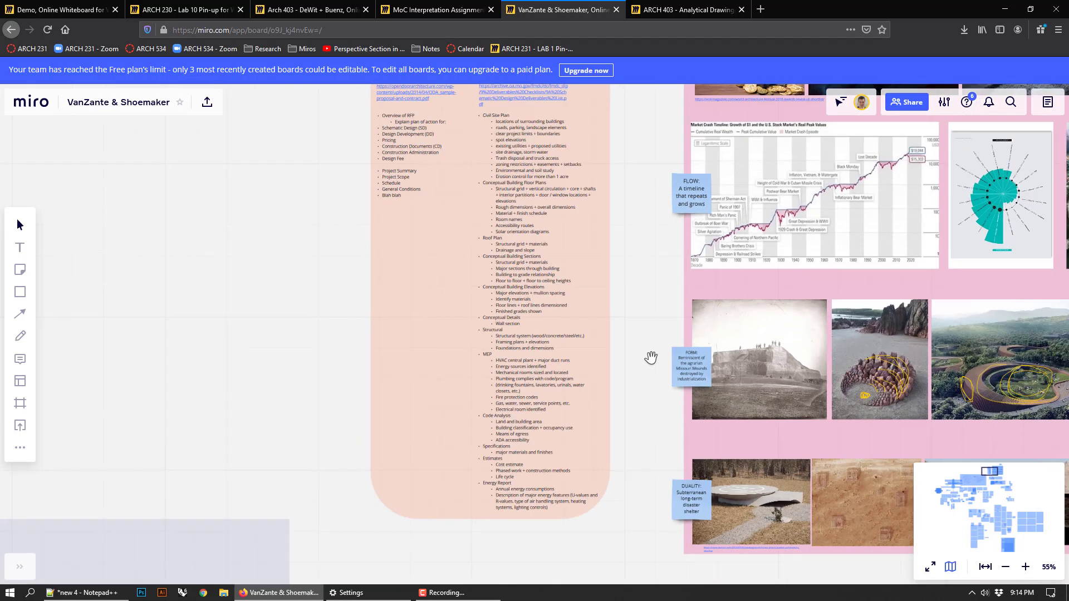
scroll(649, 358, "down", 2)
left_click_drag(636, 346, 641, 242)
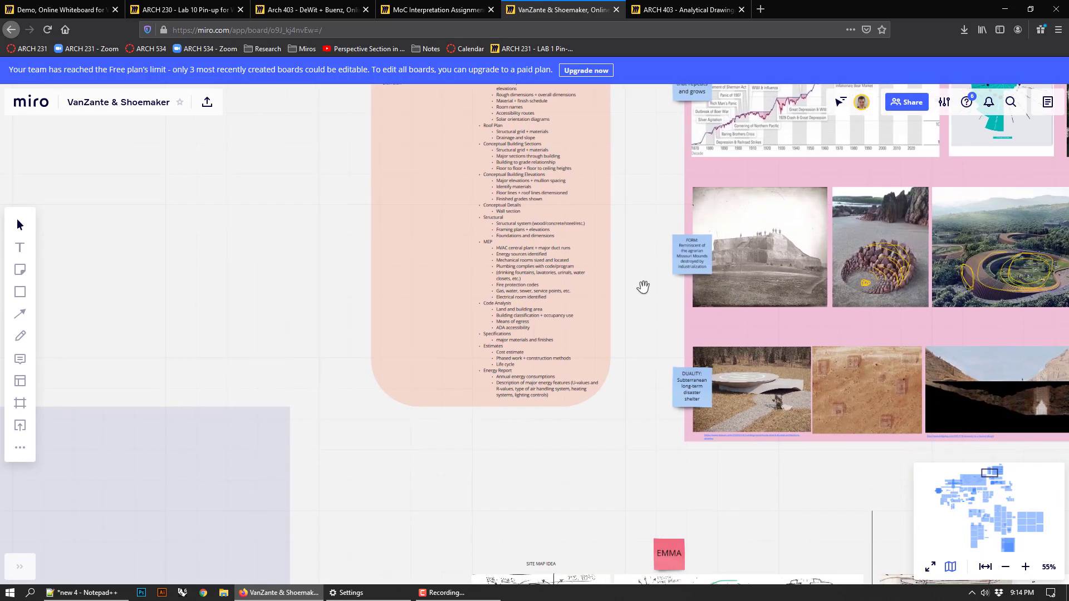
Step: Examine the three annotated aerial site images below the students' concept sketches, including their hand-drawn zones and circulation lines
scroll(643, 287, "down", 3)
mouse_move(1001, 471)
left_mouse_down()
mouse_move(983, 529)
mouse_move(1011, 520)
mouse_move(989, 496)
mouse_move(986, 471)
left_mouse_up()
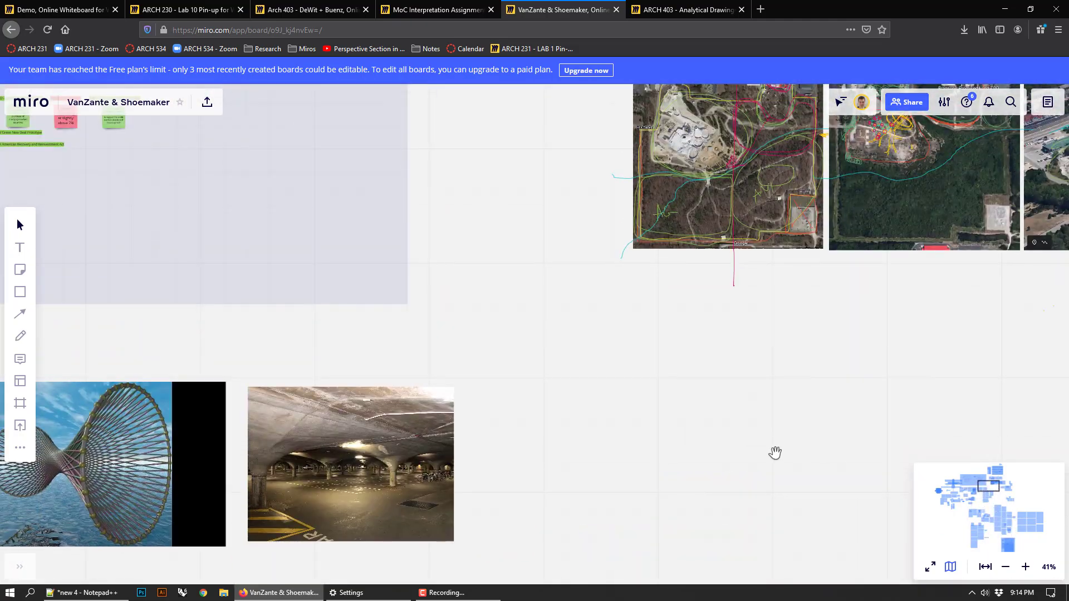
scroll(802, 502, "up", 5)
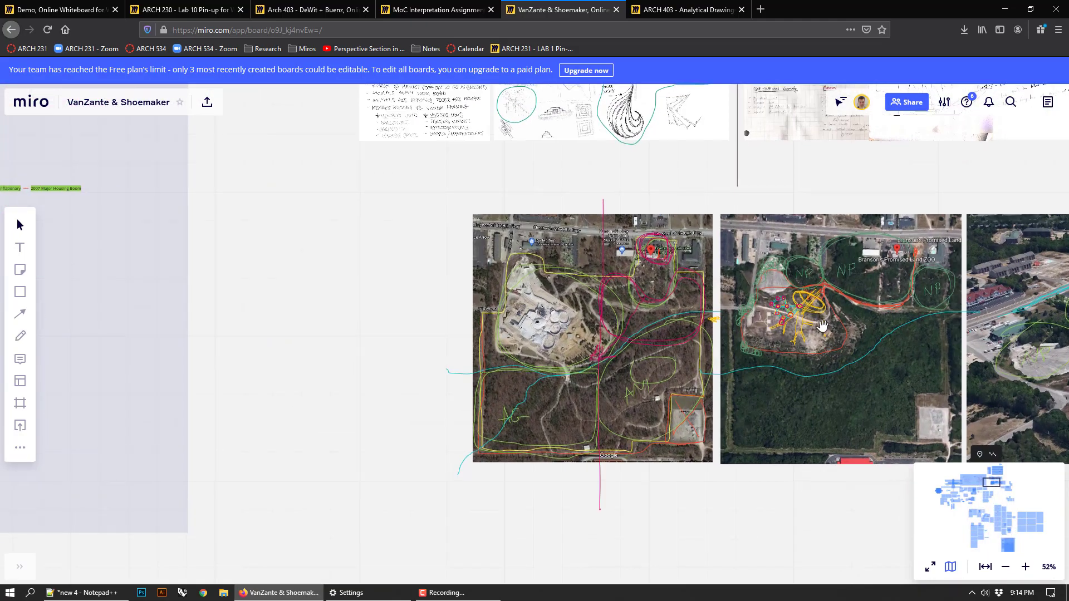
left_click_drag(804, 511, 463, 531)
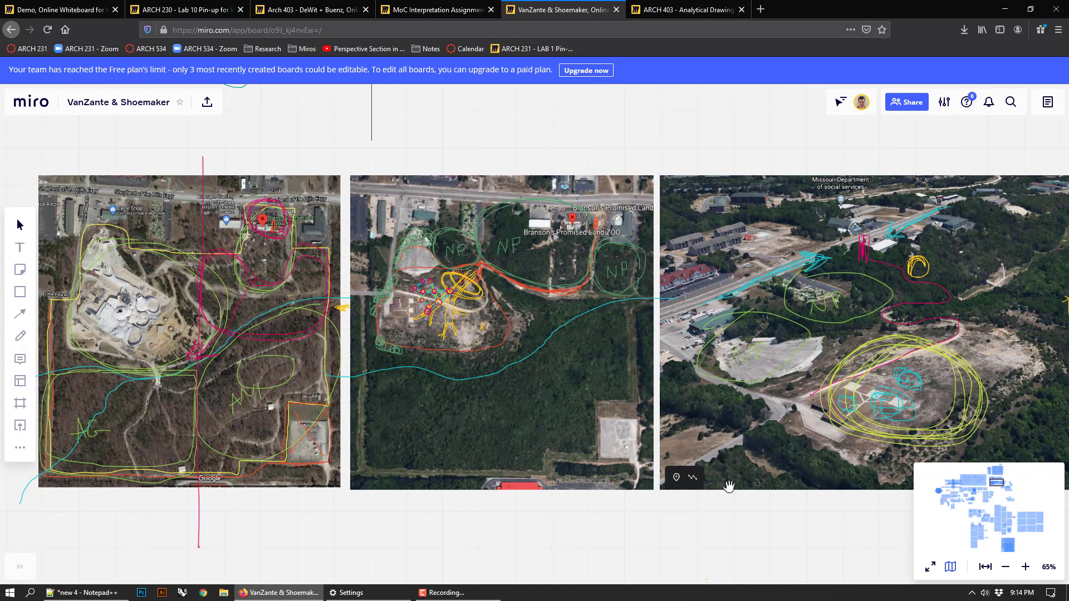
scroll(890, 234, "down", 5)
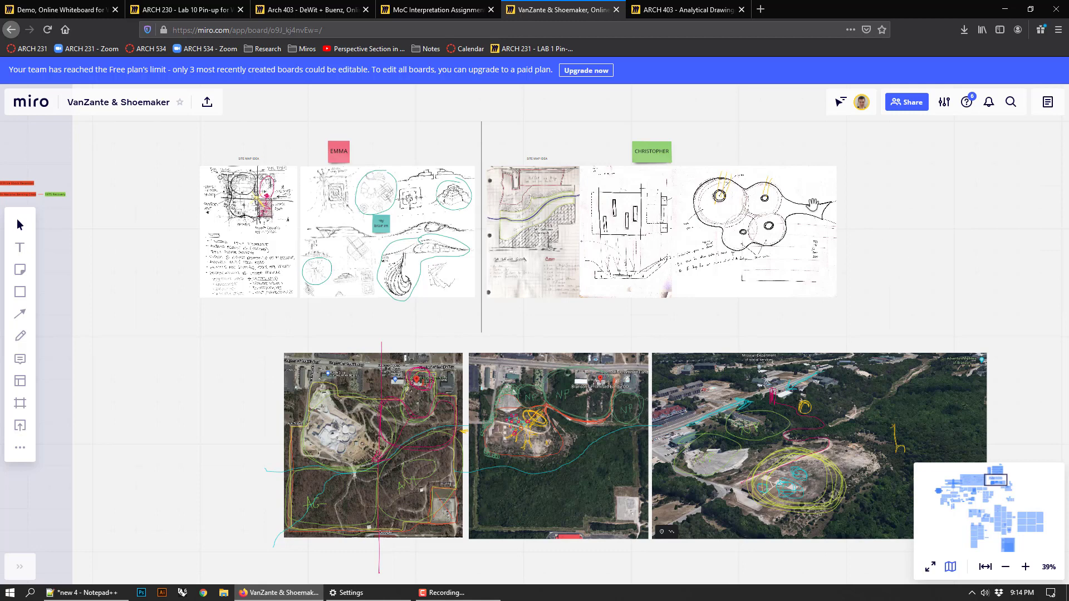
Step: Switch to the ARCH 403 - Analytical Drawings: MoC Artworks board and survey the drawings pinned under the 1:45, 2:10 and 2:35 pm time slots
key("ctrl+Tab")
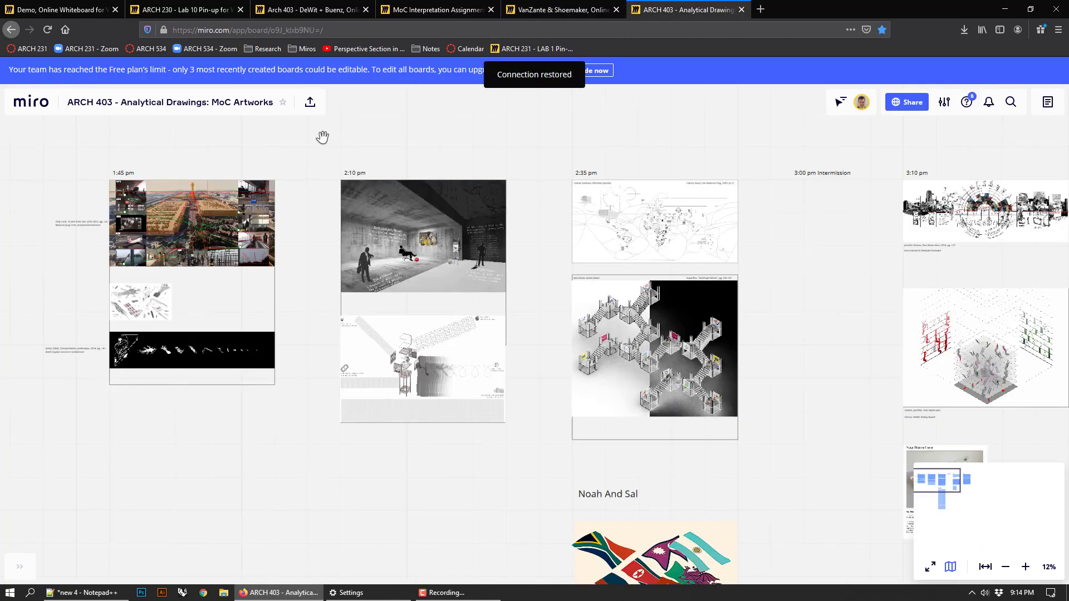
left_click_drag(301, 155, 557, 153)
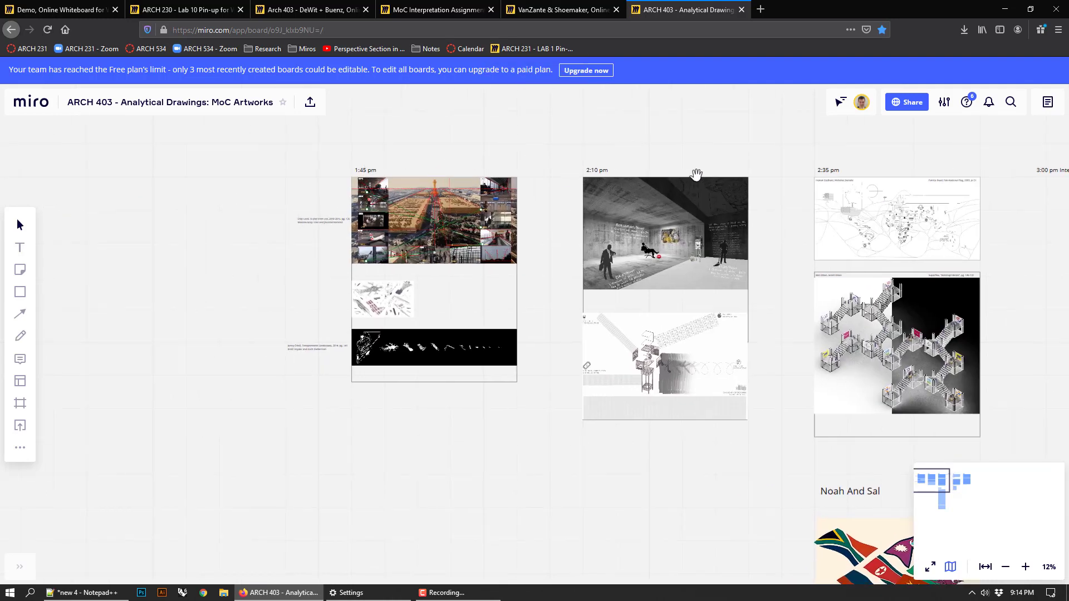
scroll(518, 222, "up", 3)
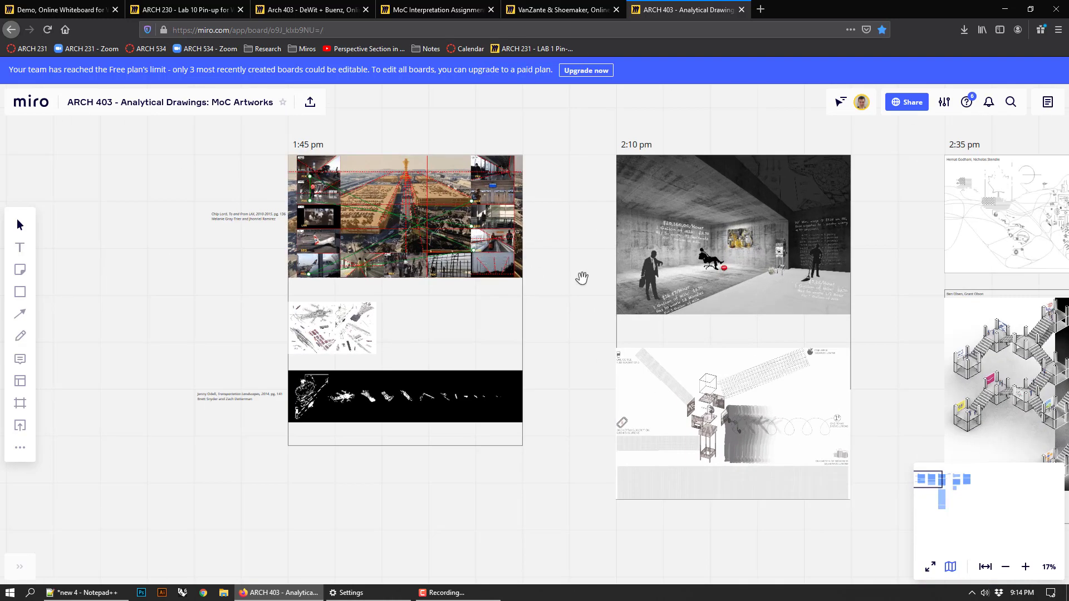
left_click_drag(582, 277, 229, 298)
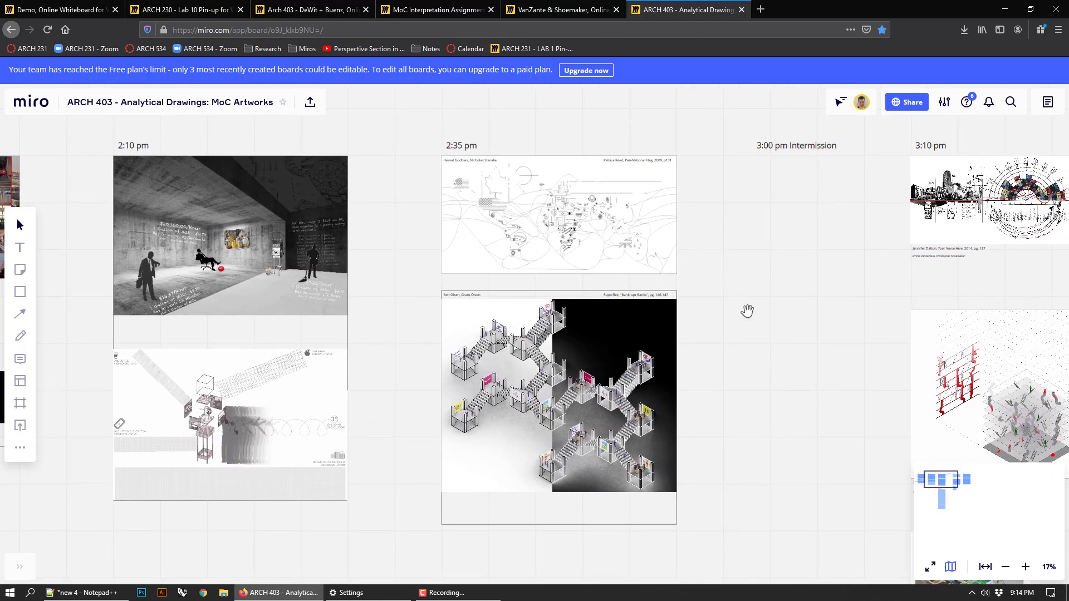
scroll(816, 284, "left", 2)
scroll(817, 284, "up", 1)
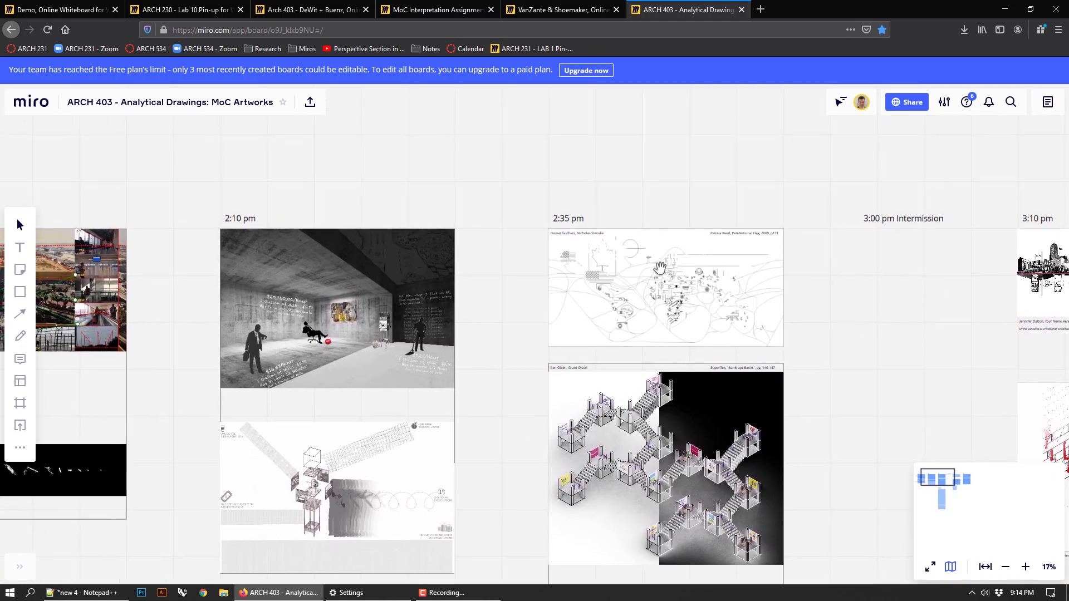
Step: Inspect the linework and flag symbols of the Pan-National Flag map drawing at close range, taking in the whole sheet as well
scroll(727, 308, "up", 6)
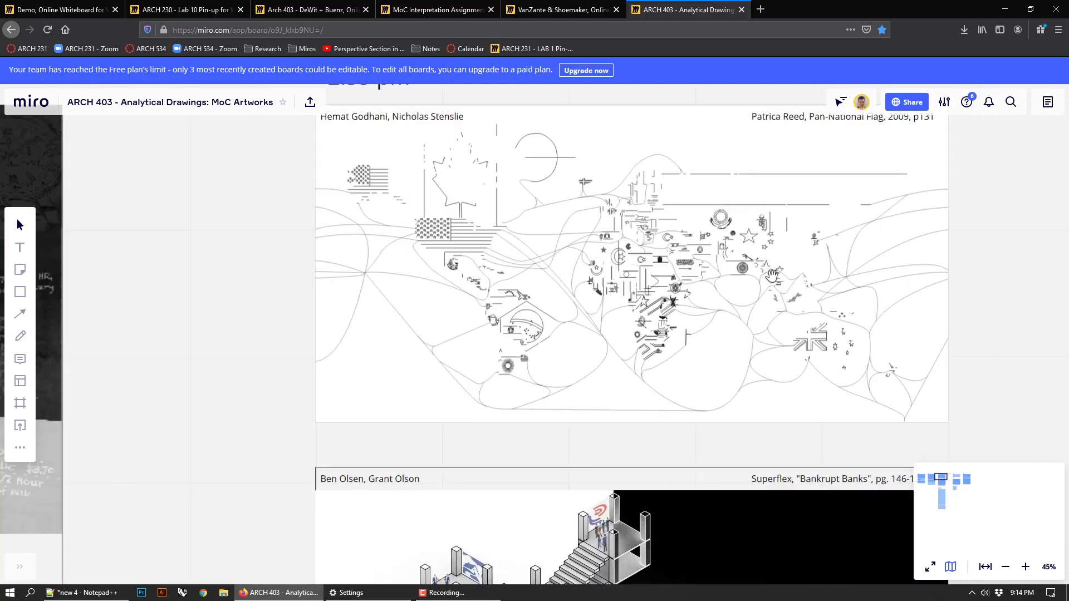
scroll(696, 234, "up", 5)
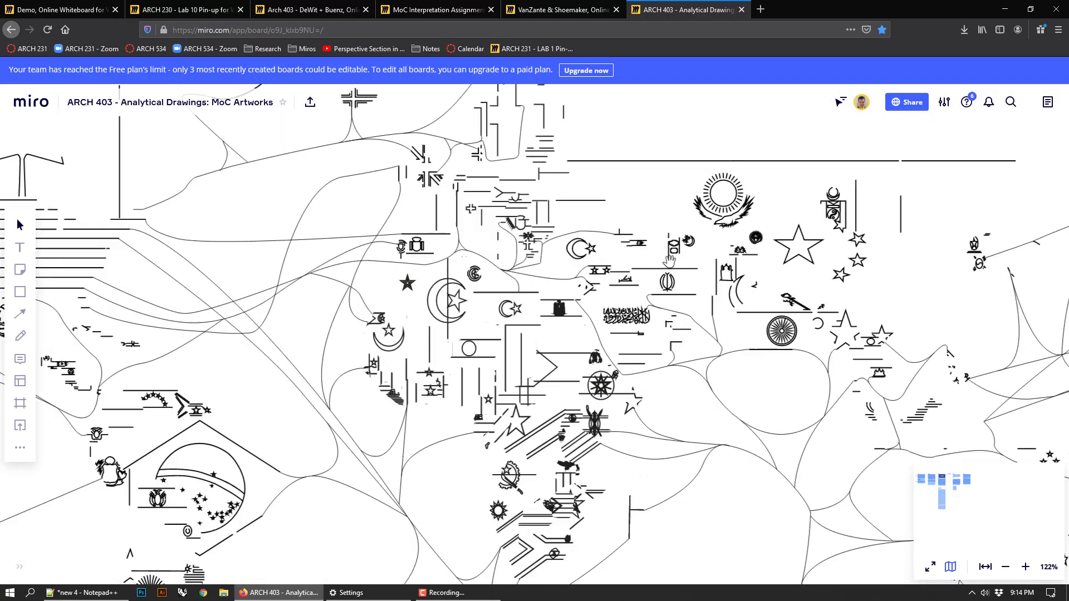
scroll(700, 255, "up", 2)
scroll(685, 259, "up", 2)
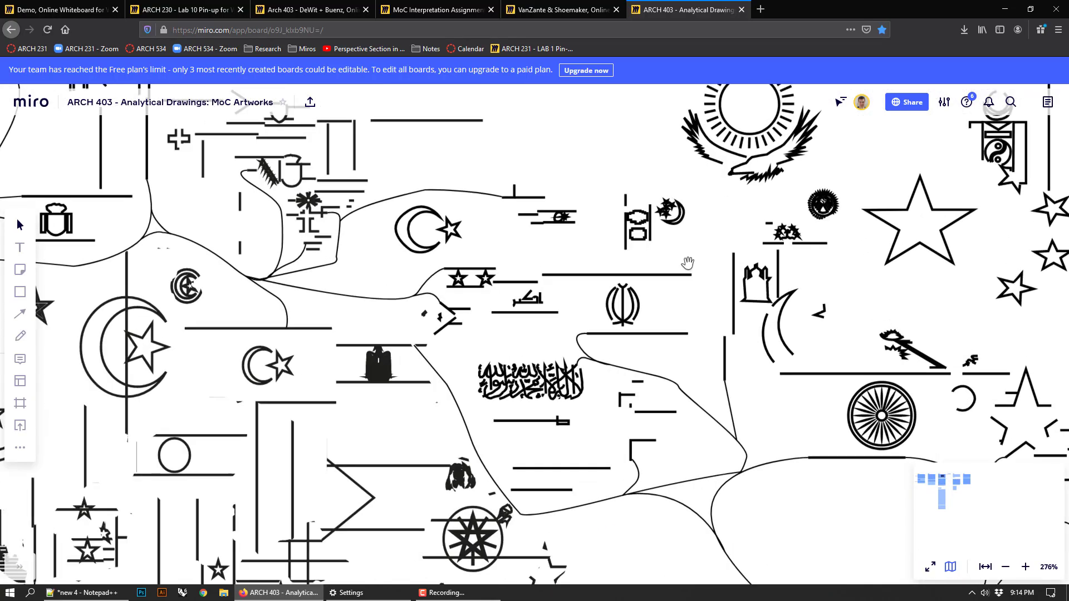
scroll(651, 282, "down", 5)
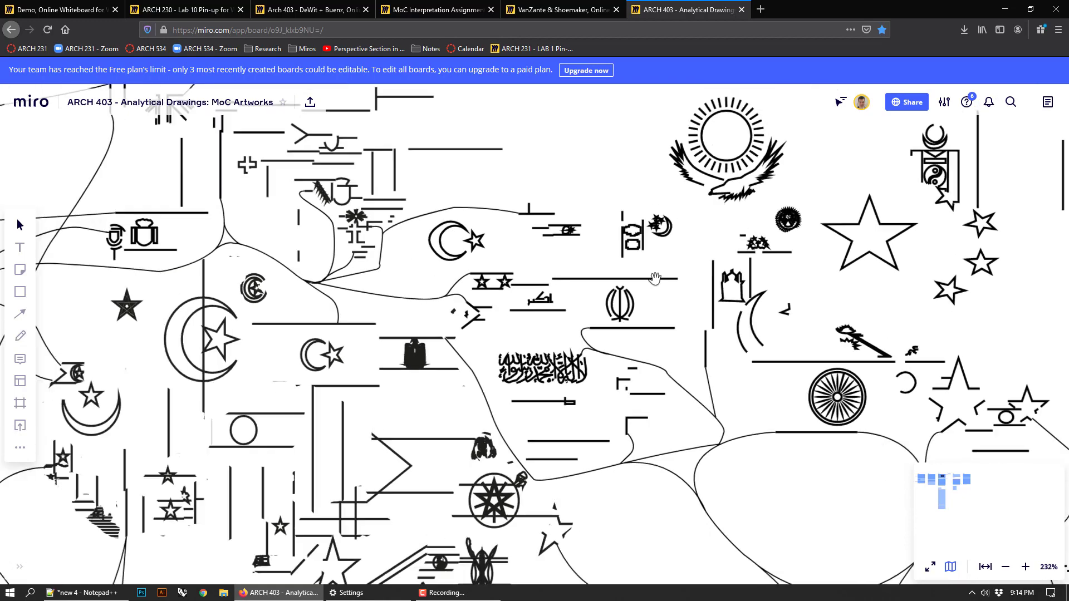
scroll(659, 290, "down", 4)
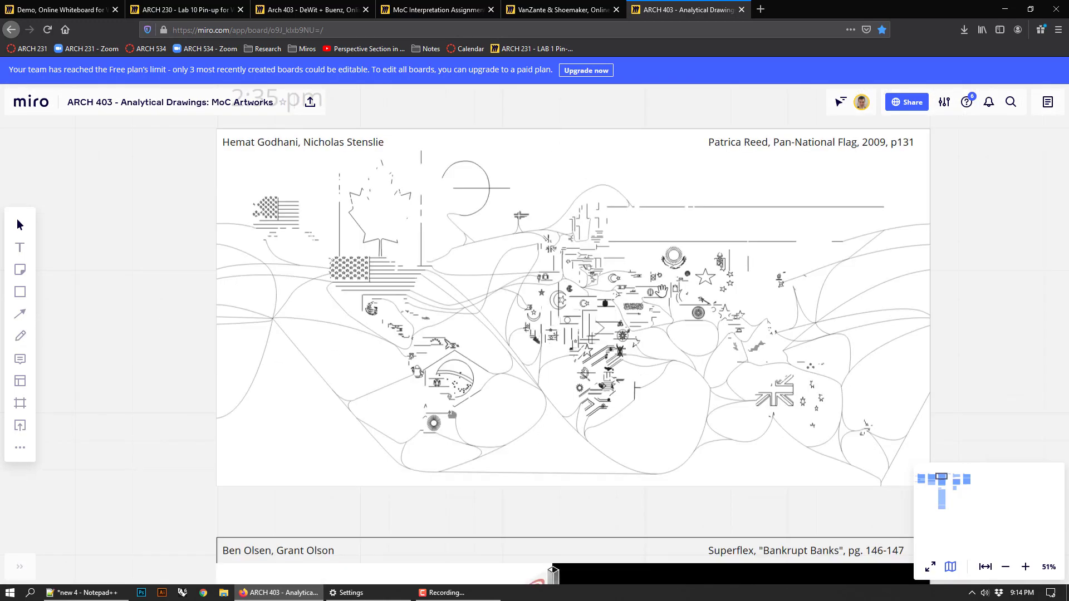
Step: Review the board past the 3:00 pm Intermission, covering the 3:10 pm Your Name Here drawings up to the 3:35 pm slot
scroll(831, 283, "down", 2)
scroll(842, 307, "right", 15)
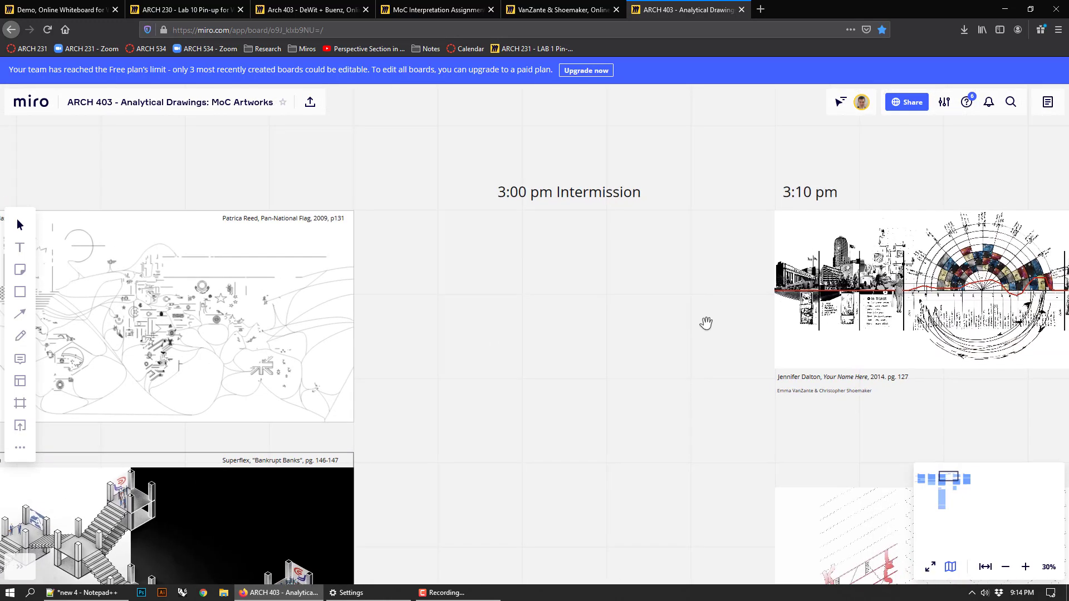
scroll(551, 355, "down", 3)
left_click_drag(652, 324, 571, 338)
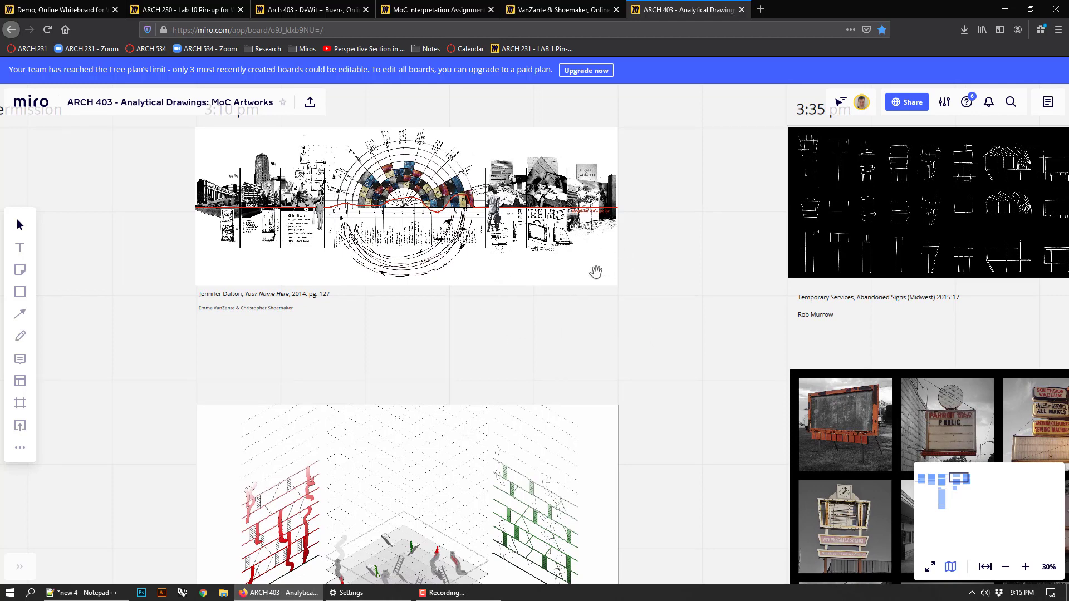
scroll(727, 329, "right", 10)
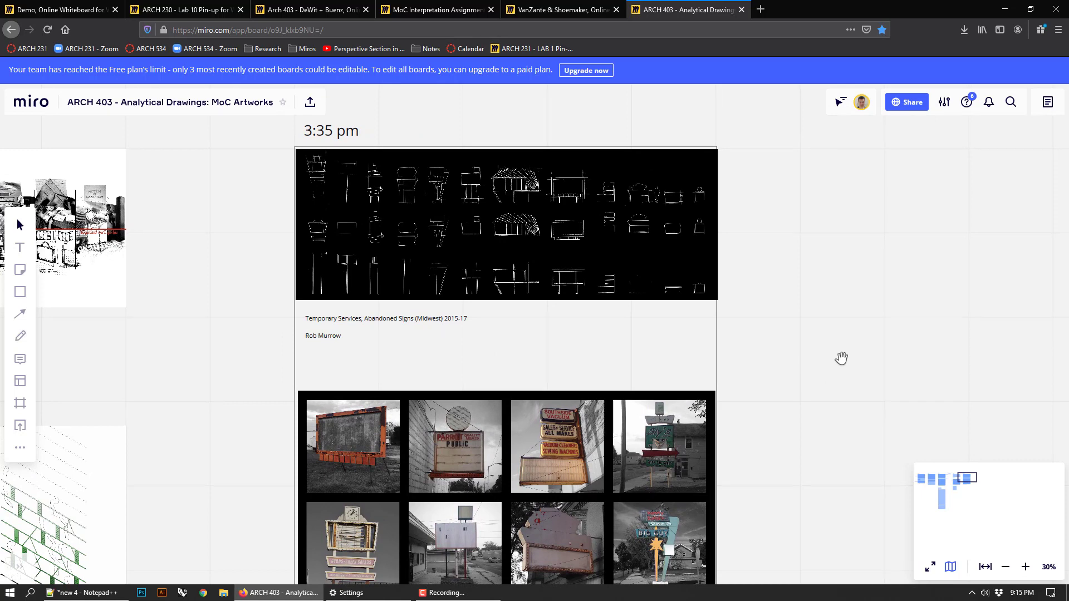
Step: Examine the Abandoned Signs (Midwest) line drawings in the 3:35 pm slot, both as a whole and in close detail
left_click_drag(811, 344, 856, 381)
scroll(655, 250, "up", 5)
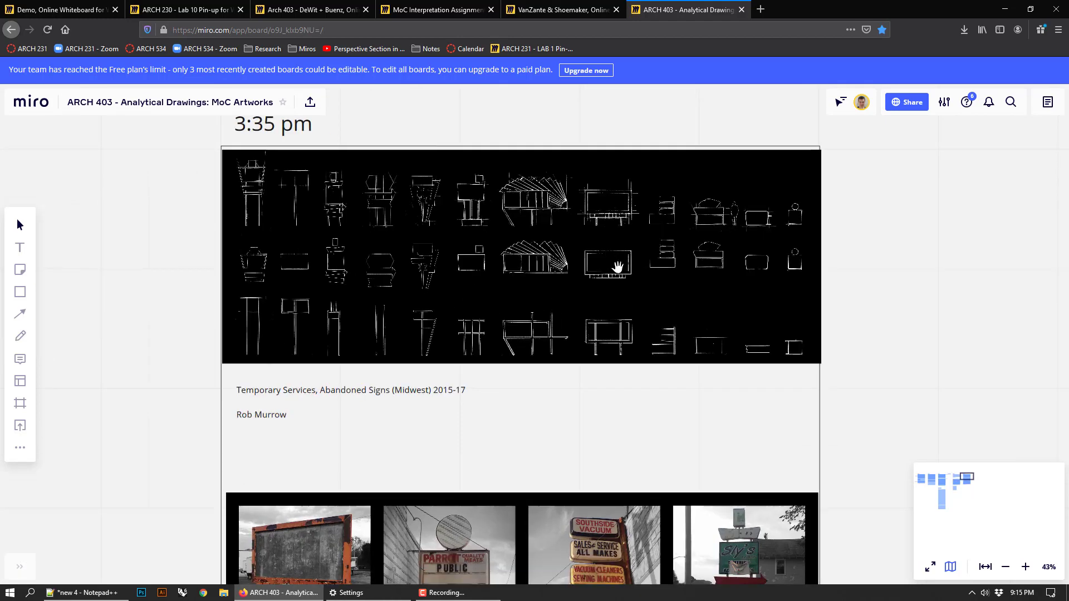
left_click_drag(980, 240, 988, 330)
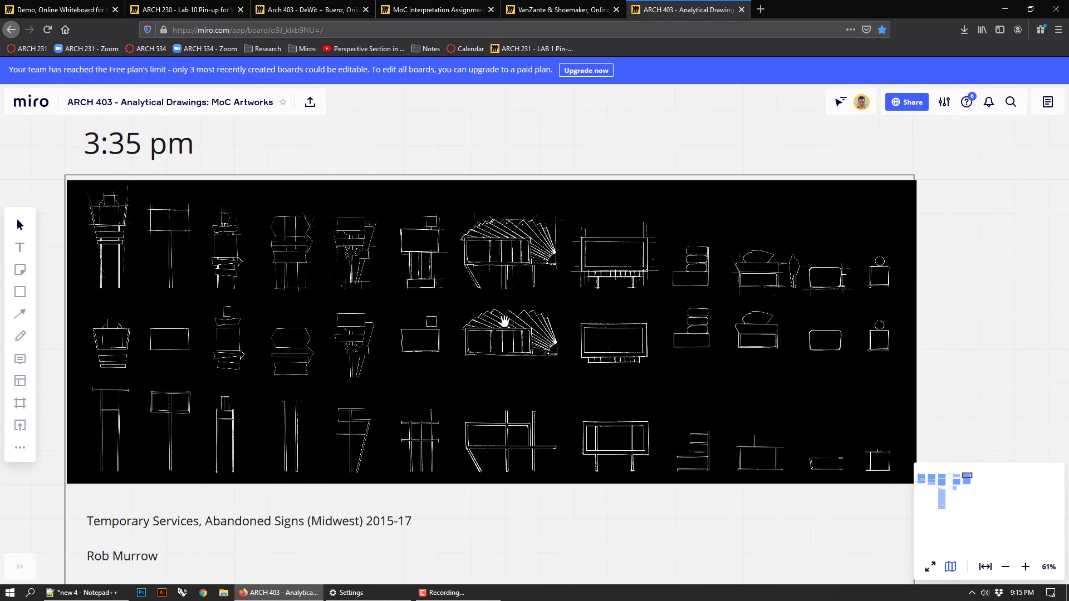
scroll(504, 322, "up", 8)
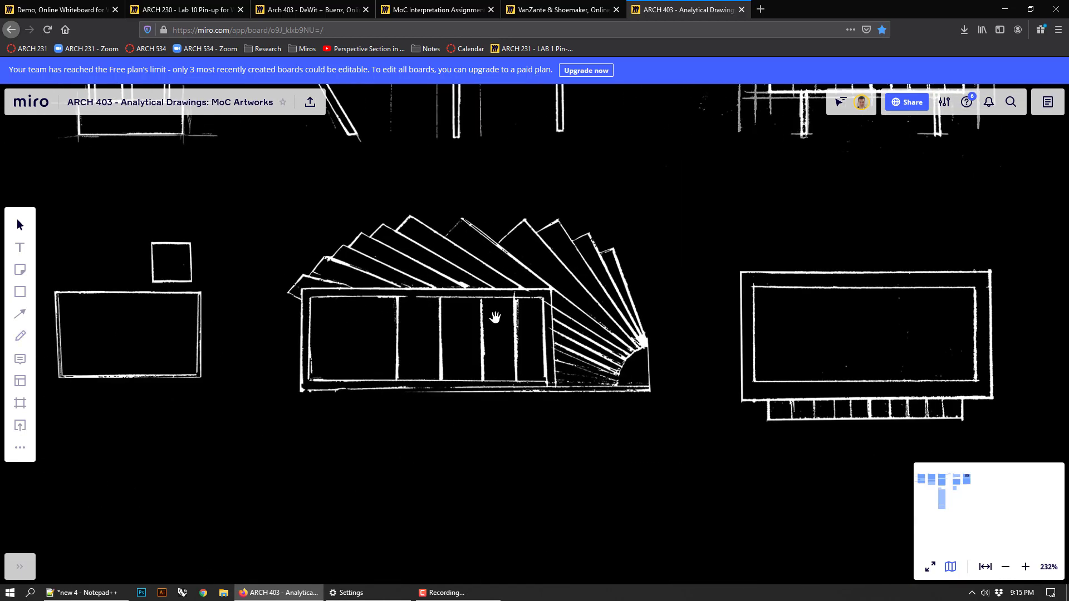
scroll(560, 336, "down", 10)
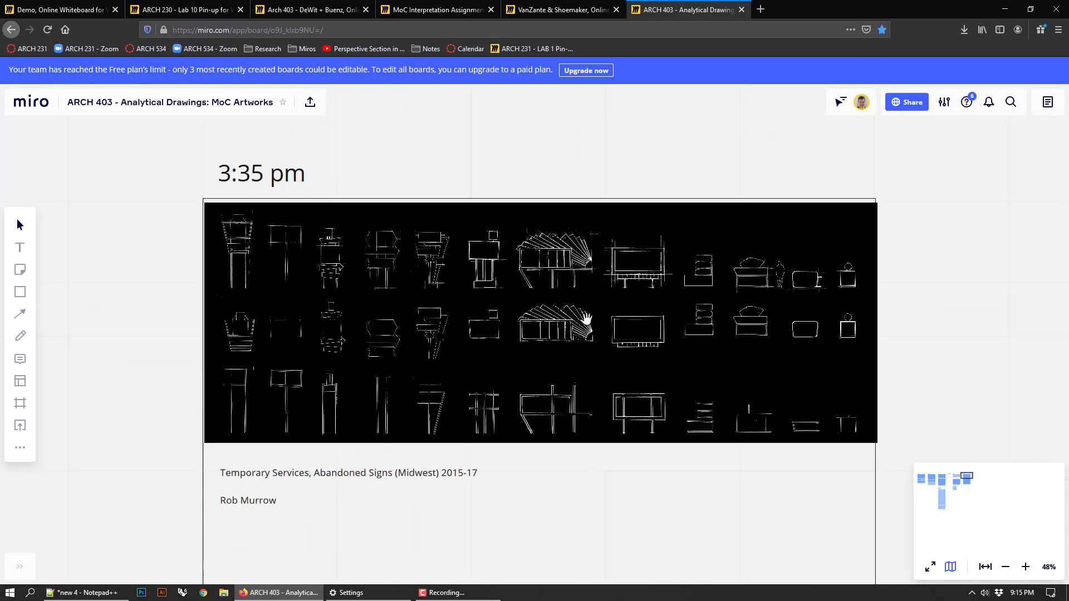
scroll(586, 319, "down", 2)
left_click_drag(859, 279, 709, 274)
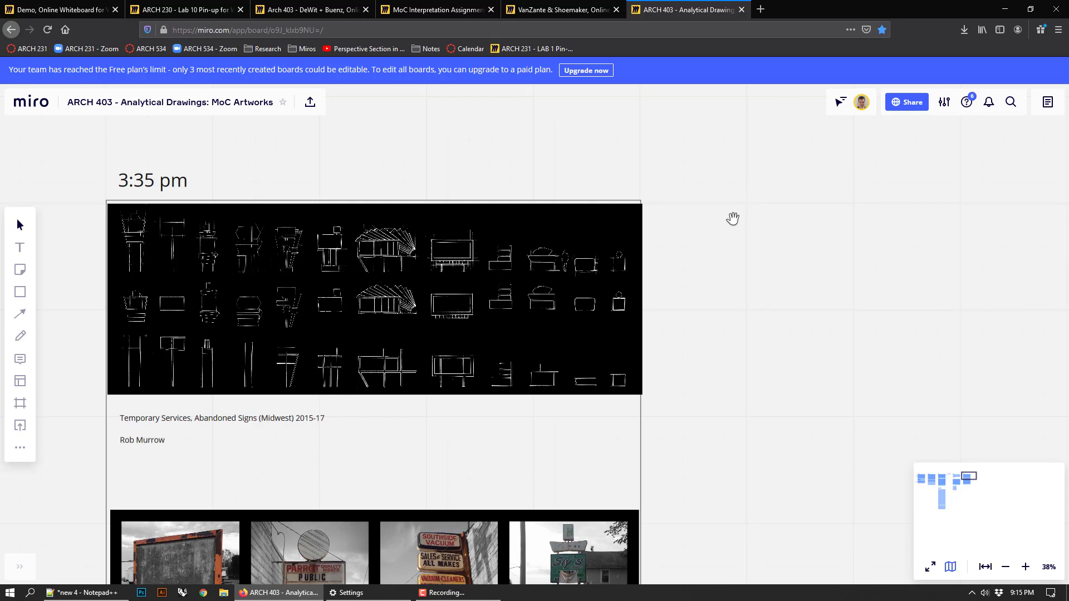
left_click_drag(690, 271, 878, 267)
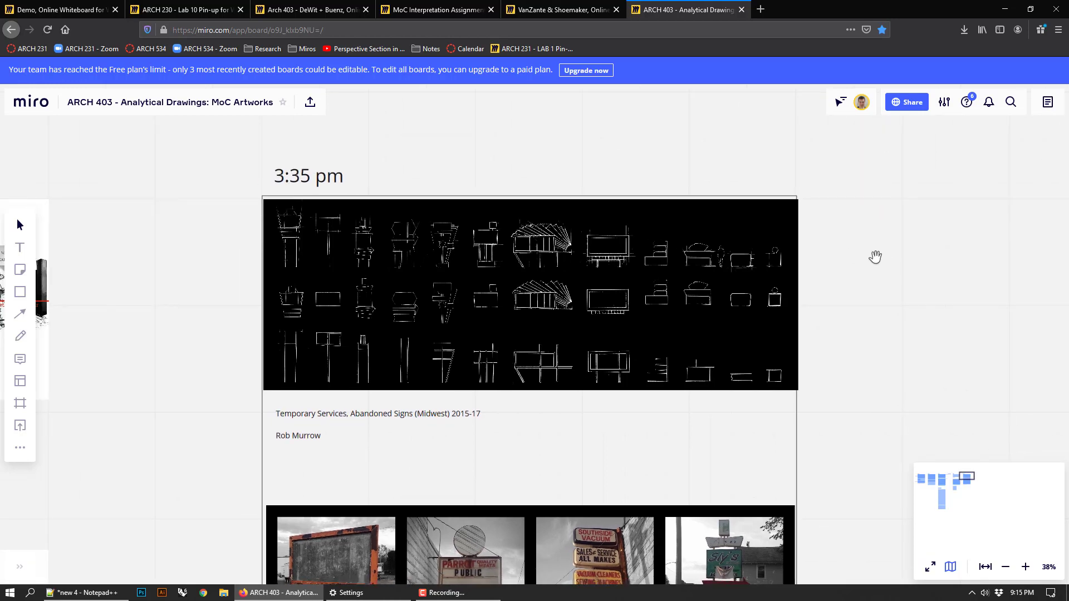
Step: Switch to the ARCH 230 - Lab 10 Pin-up for Wednesday board and survey the student pin-up grids of all three instructor sections
left_click(217, 11)
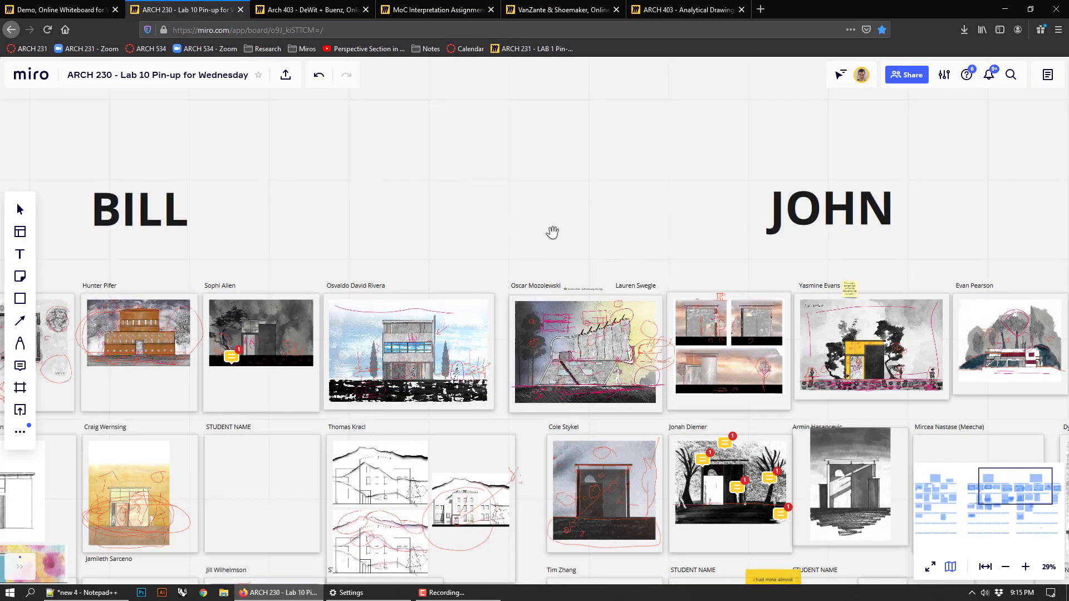
scroll(616, 234, "down", 5)
scroll(622, 228, "down", 2)
left_click_drag(506, 181, 634, 167)
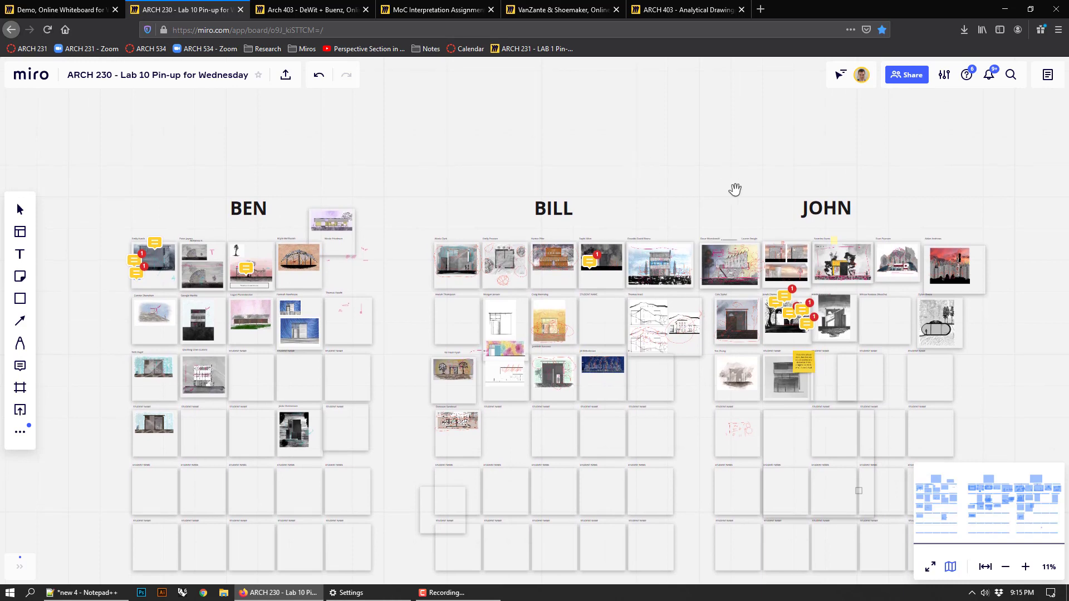
scroll(641, 281, "up", 5)
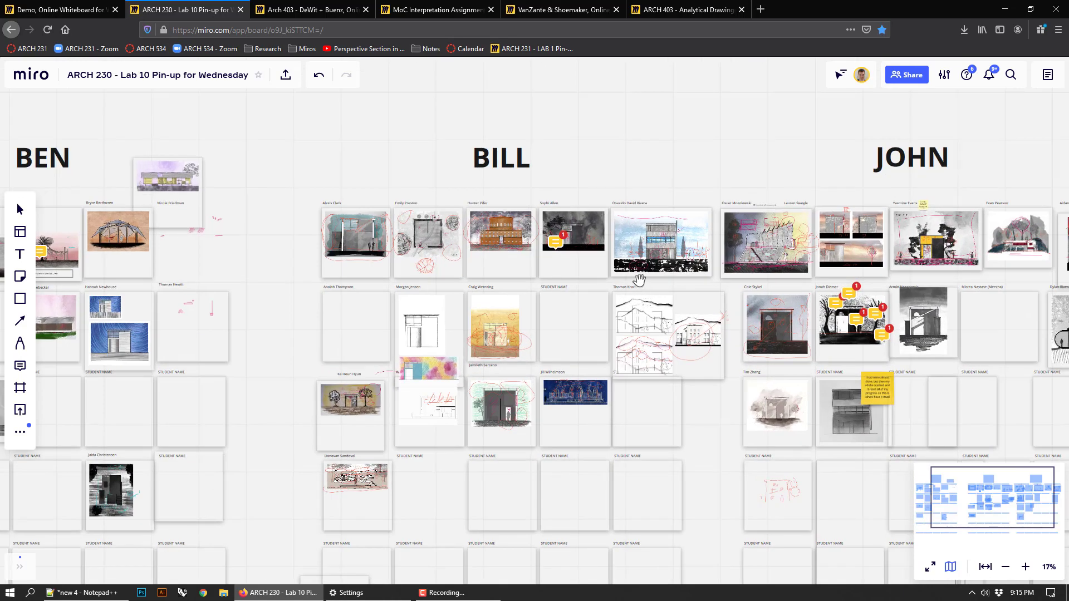
scroll(520, 112, "down", 4)
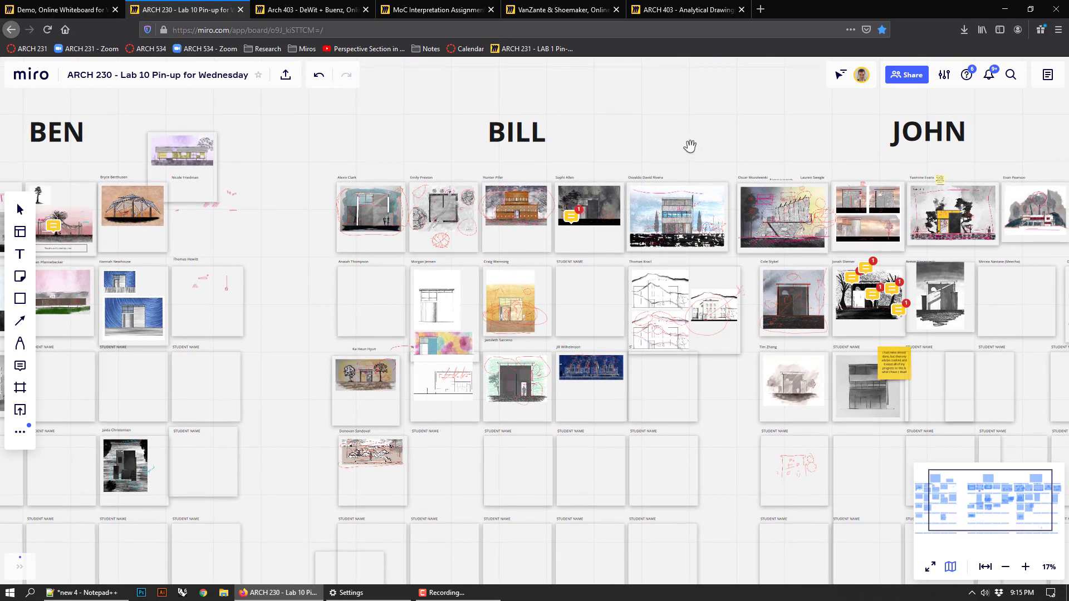
left_click_drag(691, 148, 765, 166)
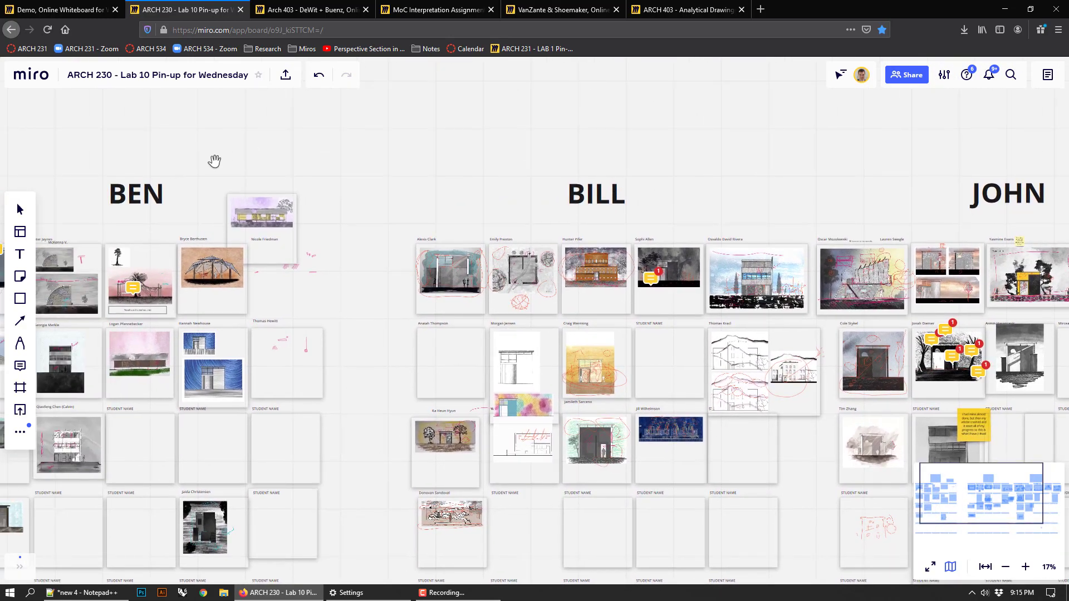
Step: Read the feedback comments attached to the first student's drawing in the first instructor's section, and close them
left_click_drag(295, 181, 503, 177)
scroll(440, 278, "up", 5)
left_click_drag(220, 195, 417, 179)
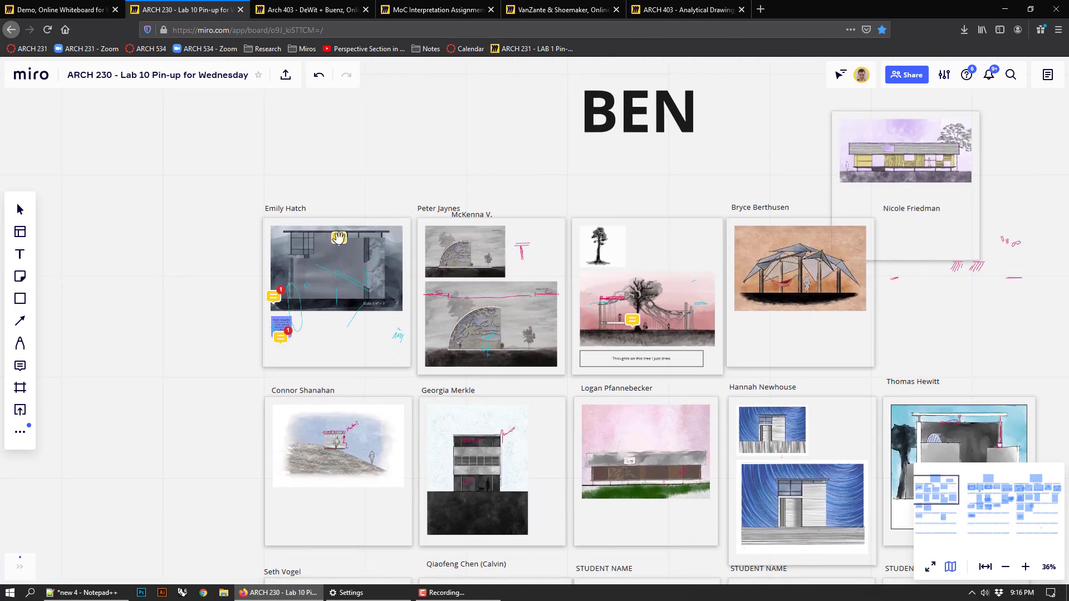
left_click(338, 237)
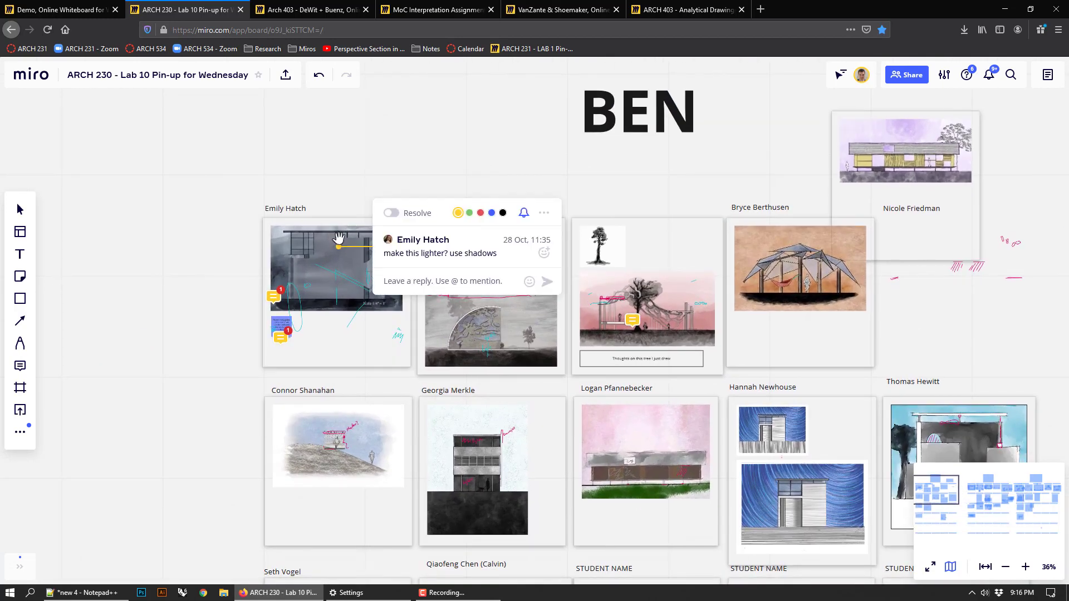
left_click(281, 290)
left_click(489, 154)
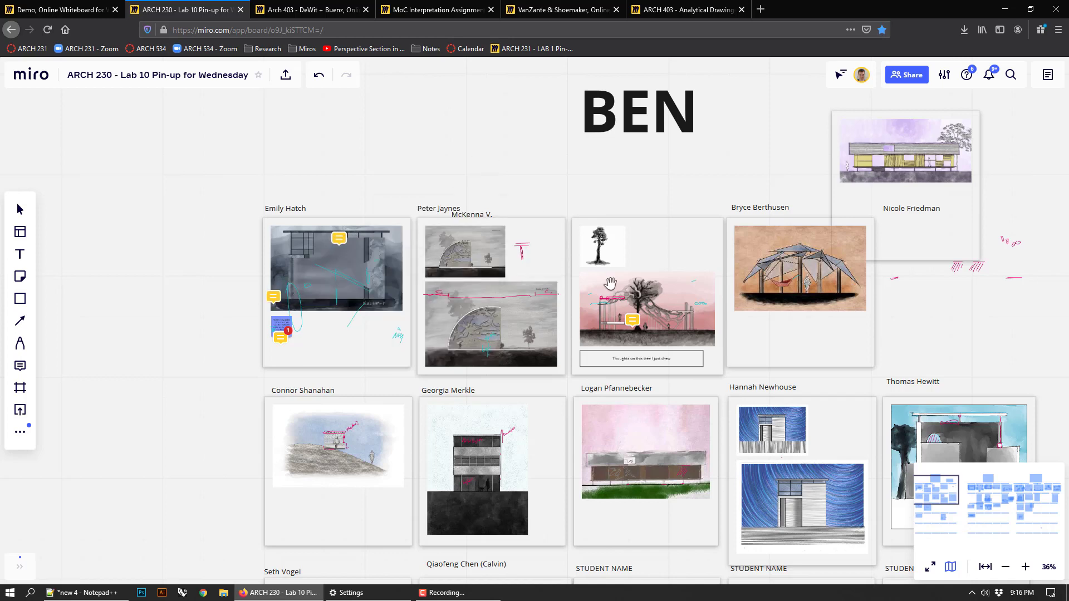
Step: Inspect the markups on the pink tree-canopy drawing above the "Thoughts on this tree I just drew" box
scroll(641, 279, "up", 5)
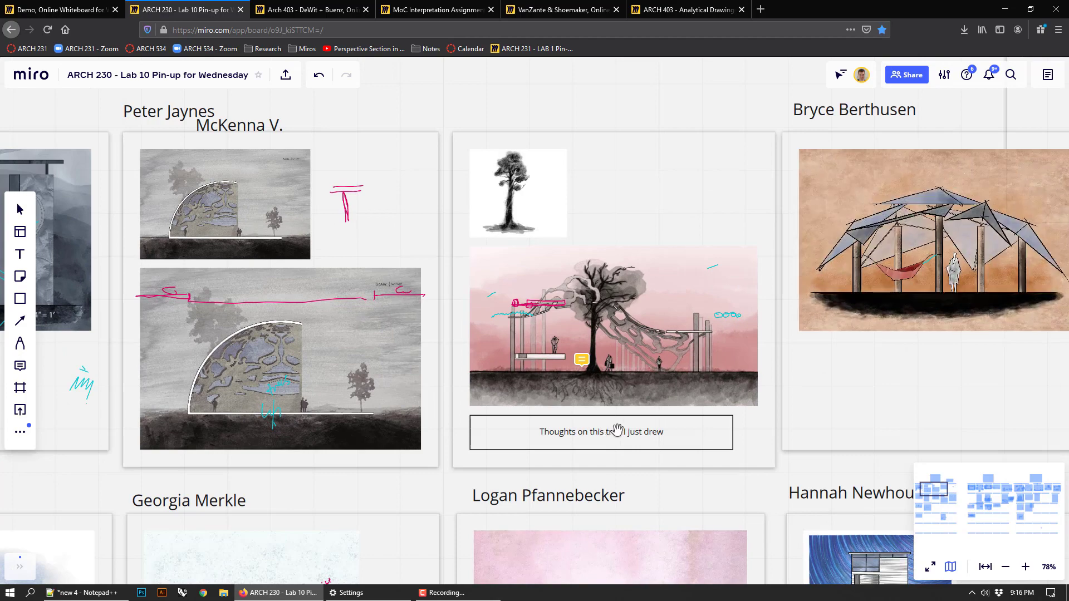
scroll(568, 334, "up", 4)
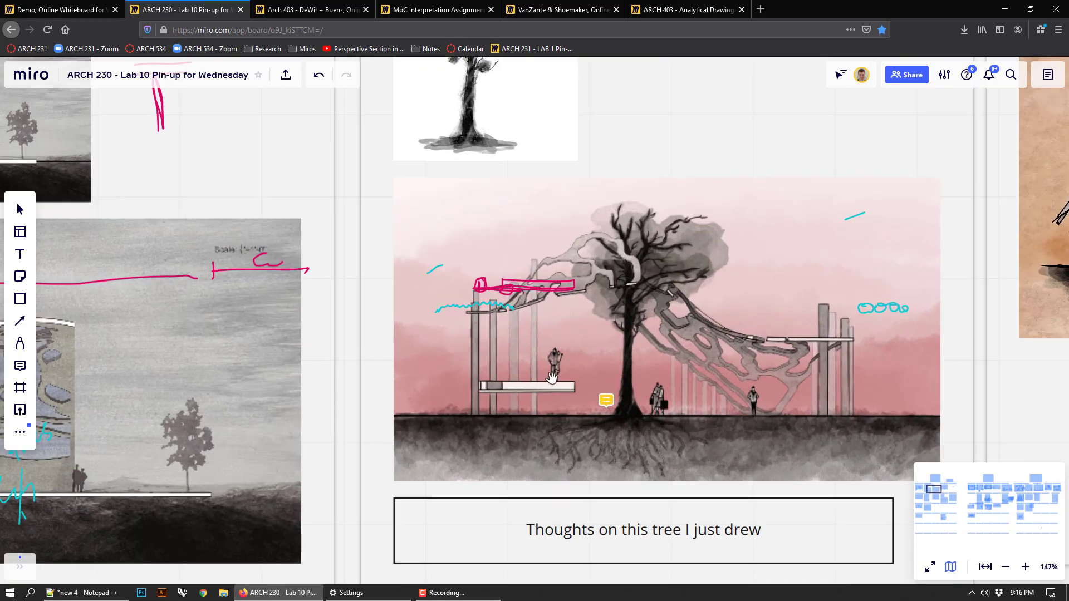
scroll(552, 377, "down", 10)
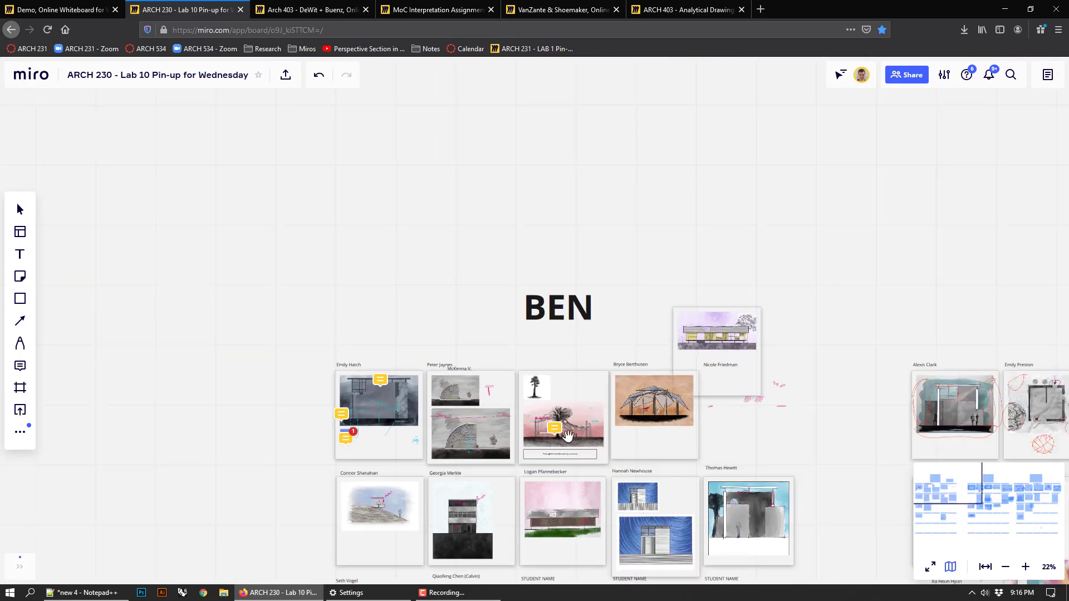
Step: Compare the pinned drawings, red markups and comment markers across the three instructor sections of the whole pin-up board
scroll(568, 436, "down", 3)
left_click_drag(937, 218, 705, 133)
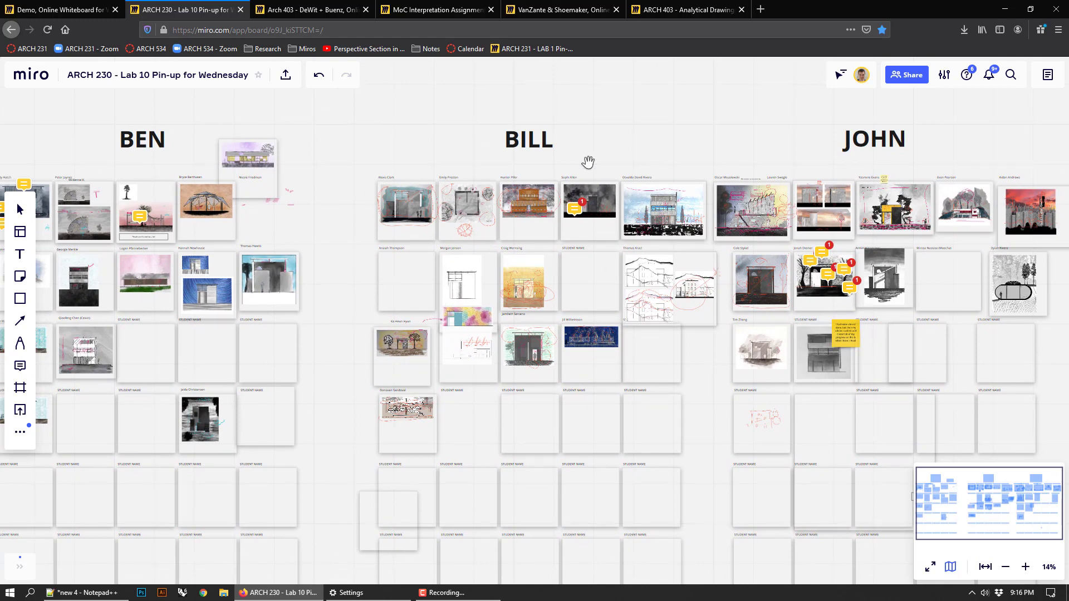
scroll(582, 140, "up", 2)
scroll(525, 341, "down", 3)
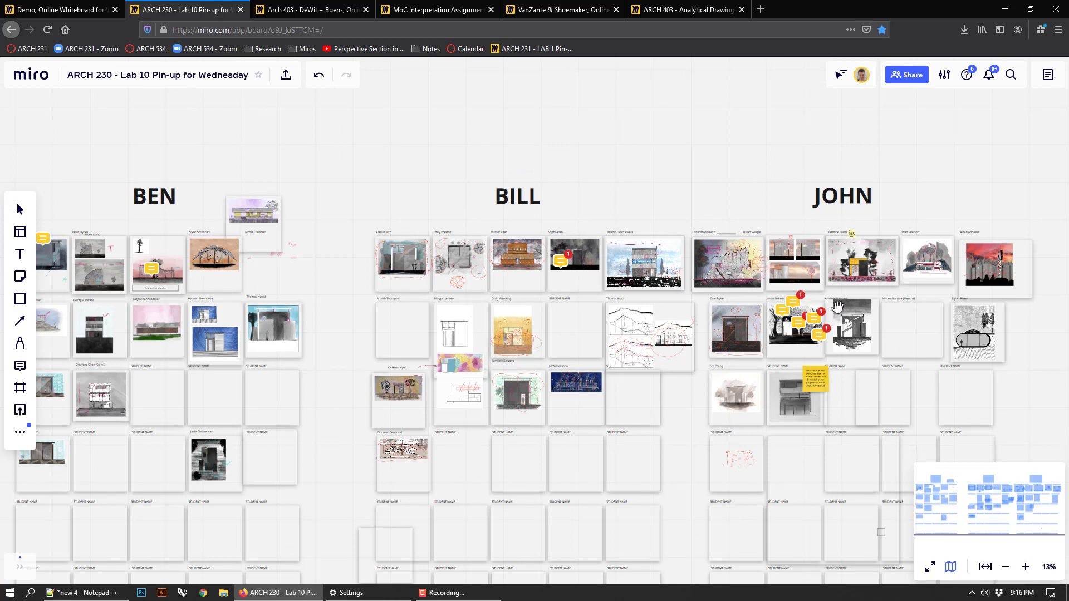
left_click_drag(637, 138, 593, 129)
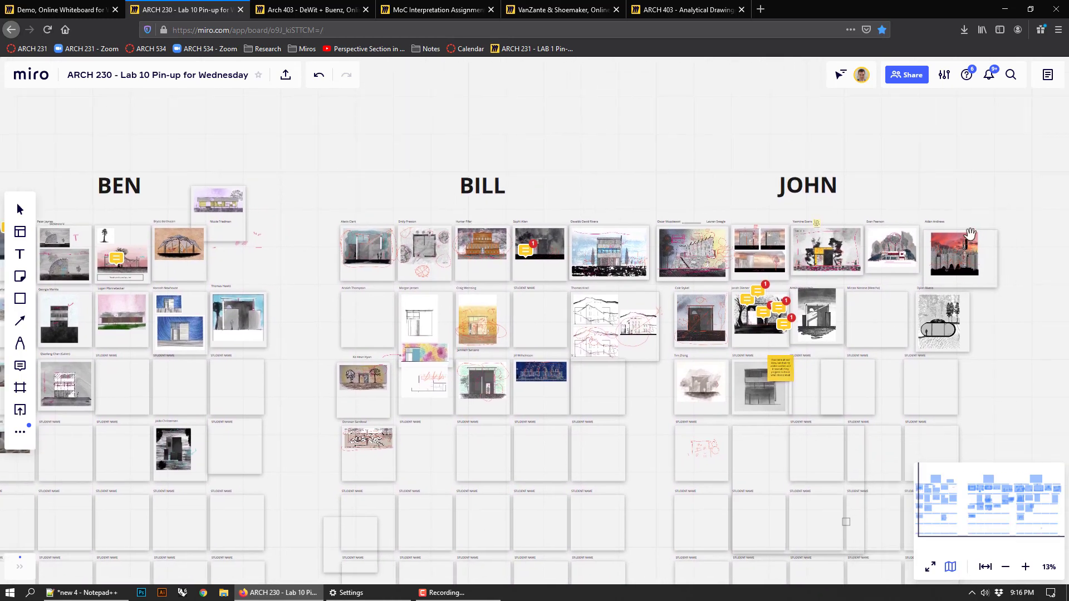